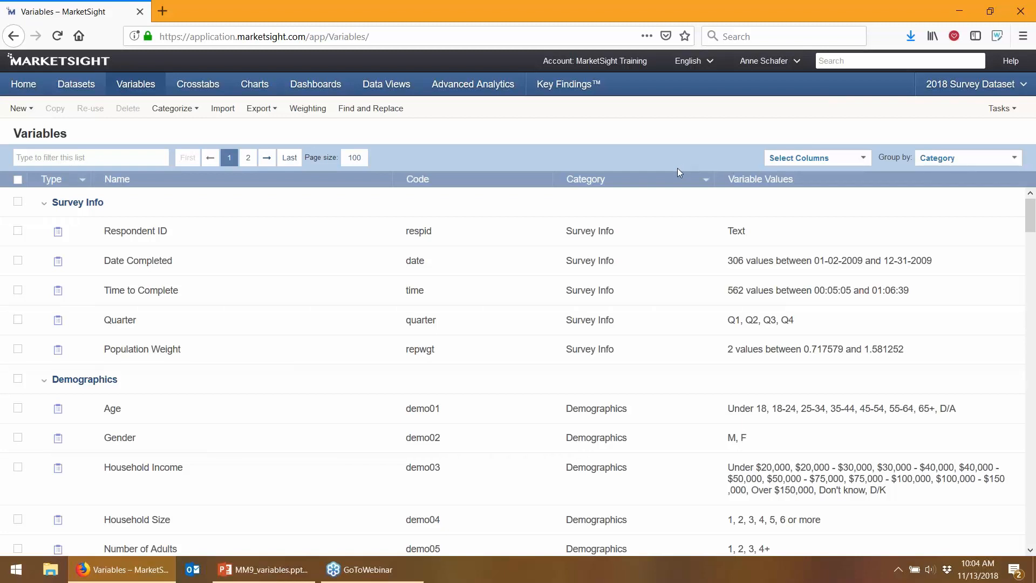
# Collapse and re-expand the Survey Info and Demographics groups, then show page 2 of the variables
pyautogui.click(44, 204)
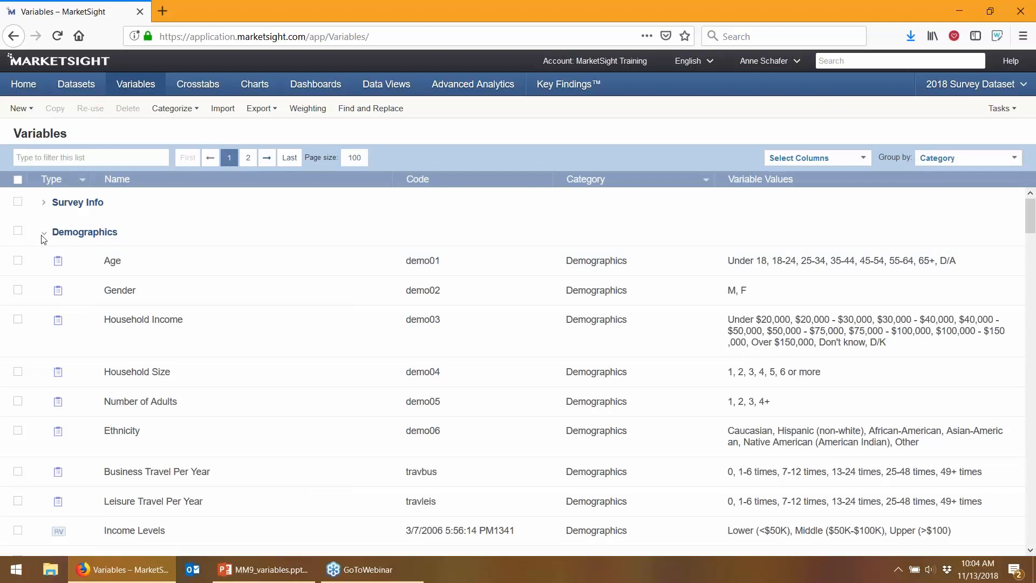
pyautogui.click(44, 232)
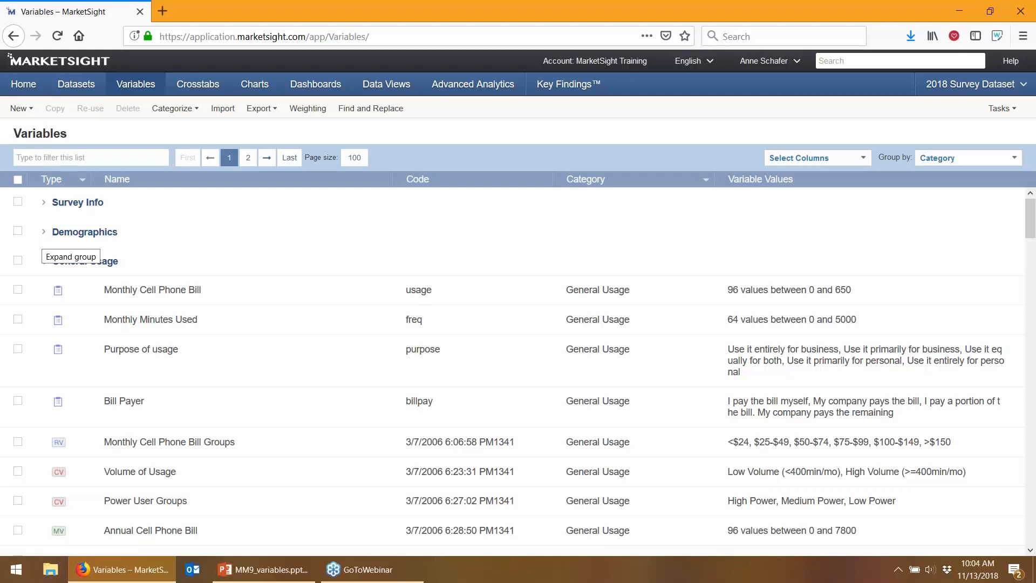
pyautogui.click(43, 232)
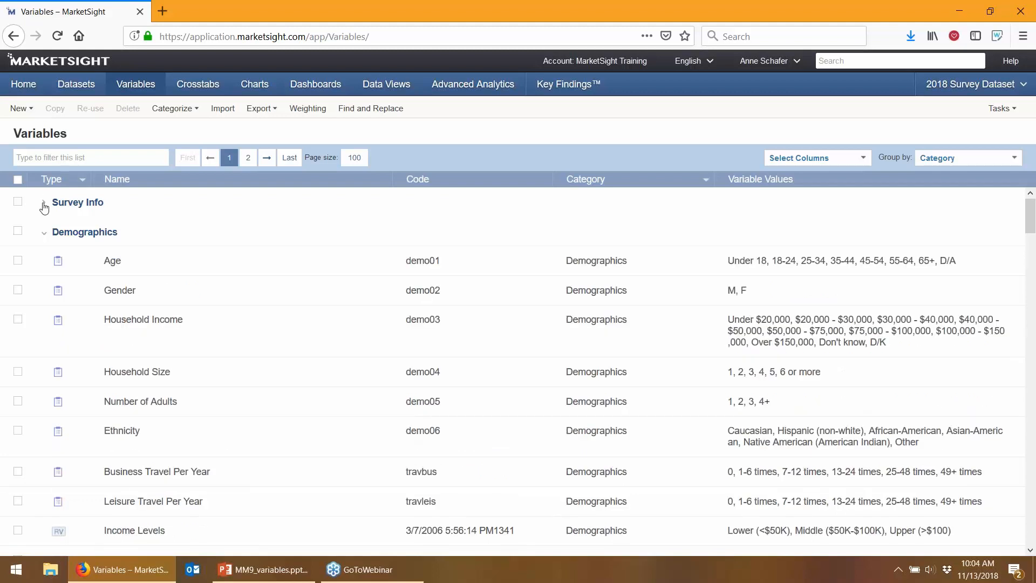
pyautogui.click(43, 203)
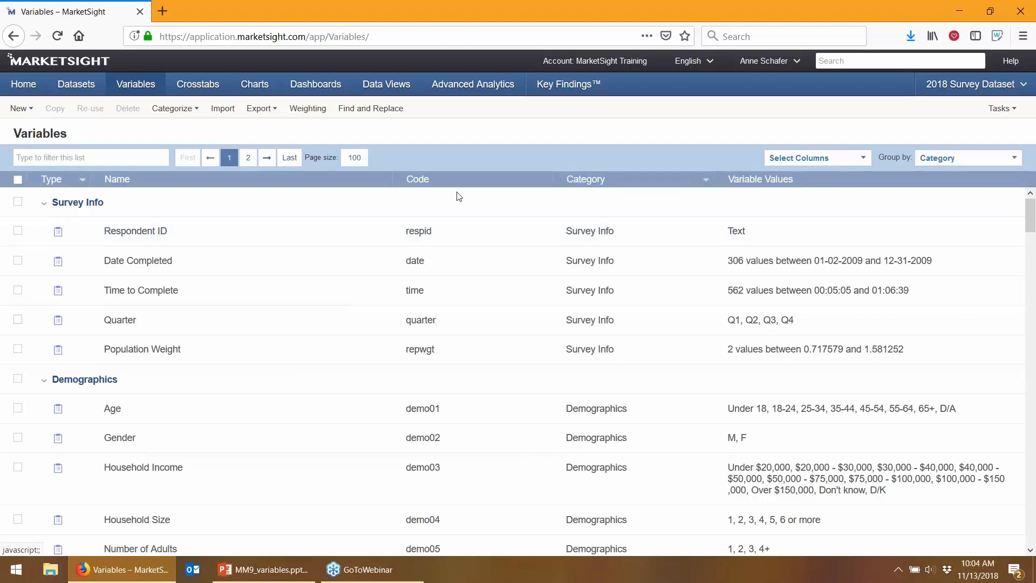
pyautogui.click(248, 157)
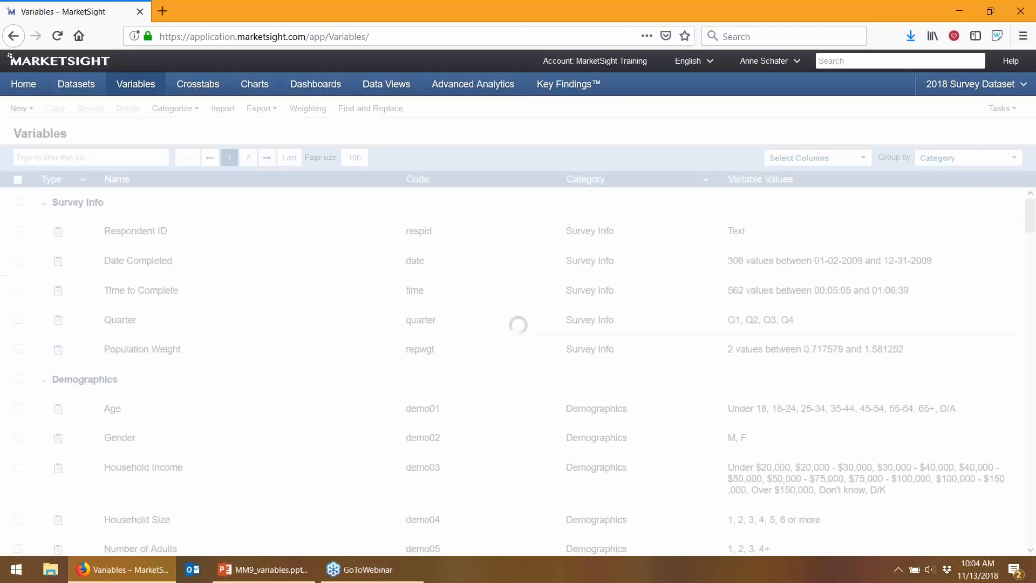
# Check Satisfaction (Open ended)-Keywords and Shift-select its keyword variables down to non-committal
pyautogui.scroll(-10, 34, 370)
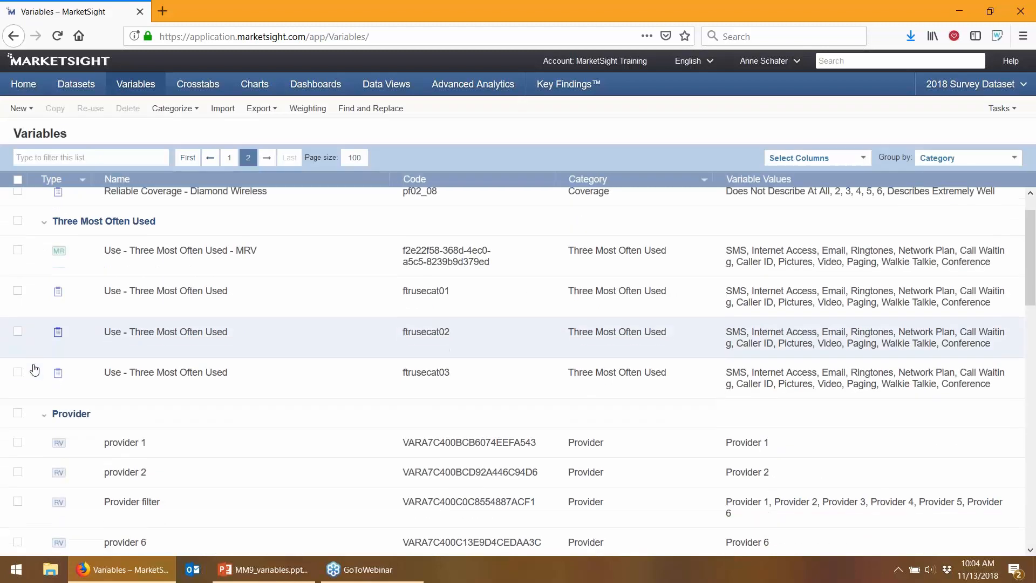
pyautogui.scroll(-5, 37, 375)
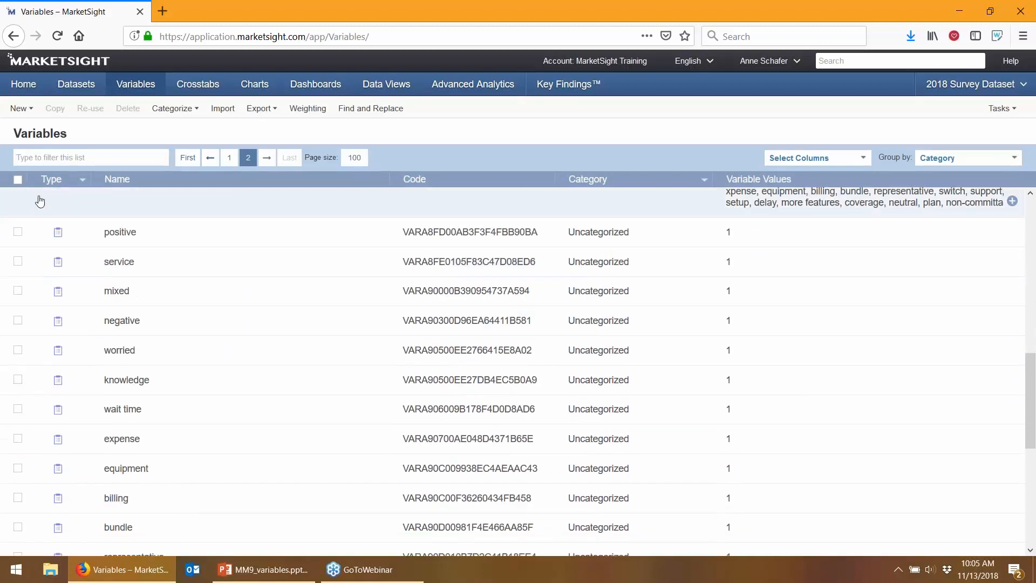
pyautogui.scroll(-3, 37, 378)
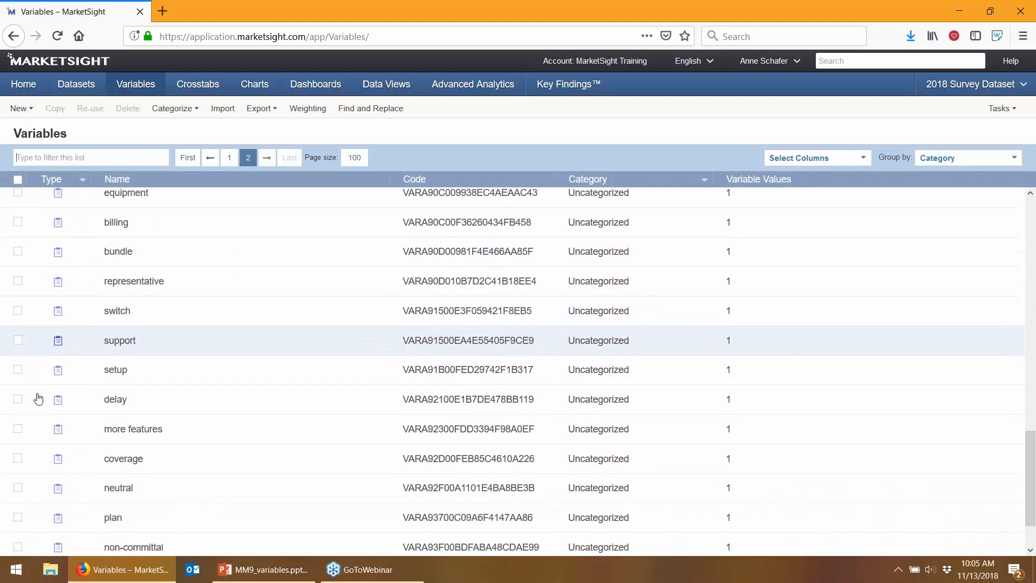
pyautogui.scroll(4, 34, 459)
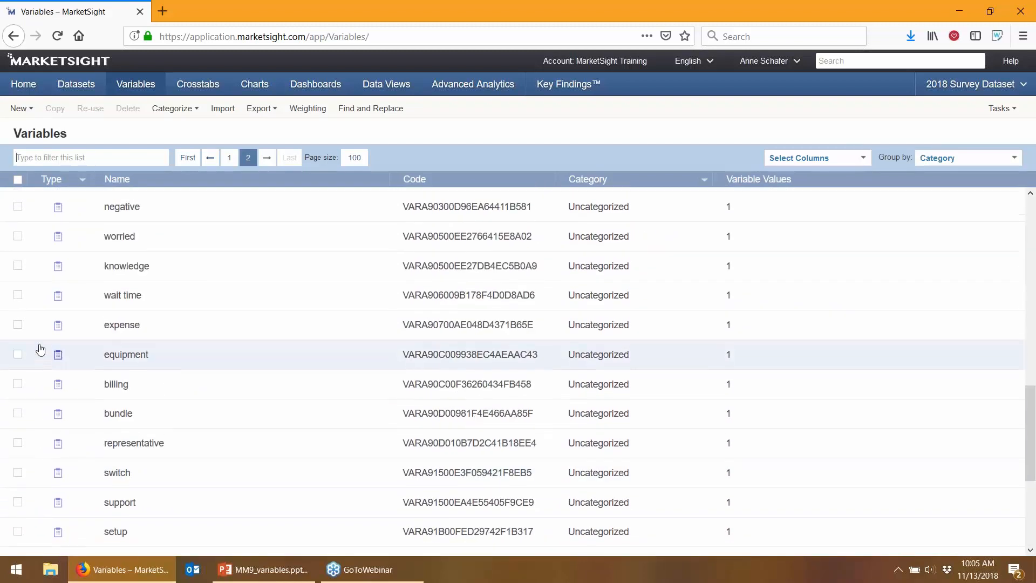
pyautogui.scroll(4, 40, 282)
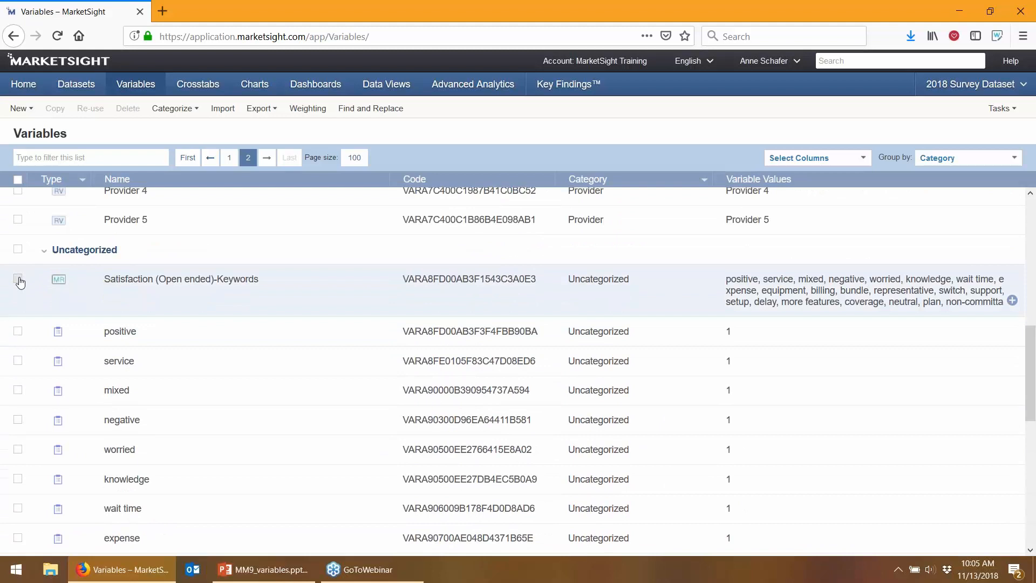
pyautogui.click(18, 279)
pyautogui.scroll(-5, 32, 377)
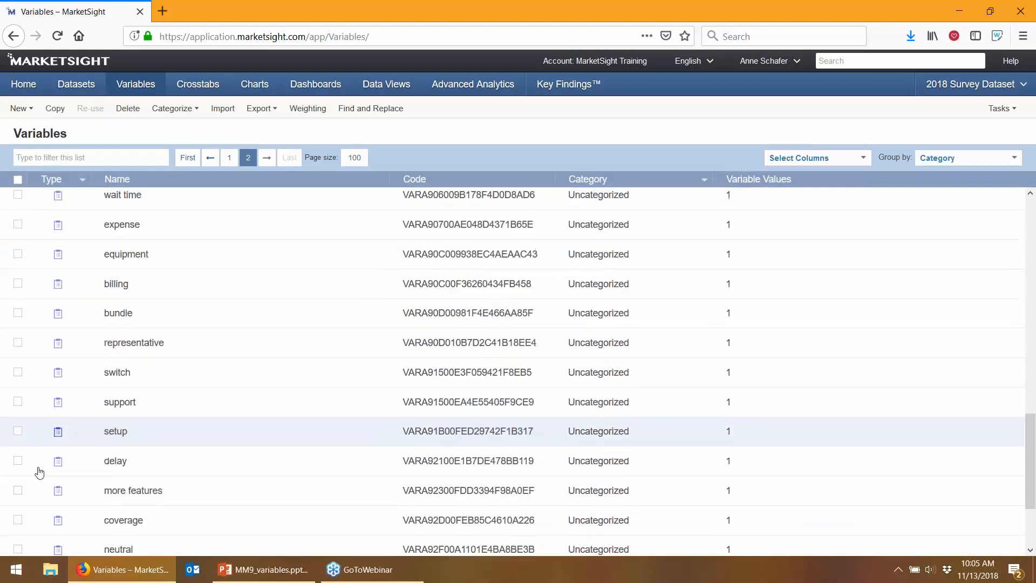
pyautogui.scroll(-2, 39, 473)
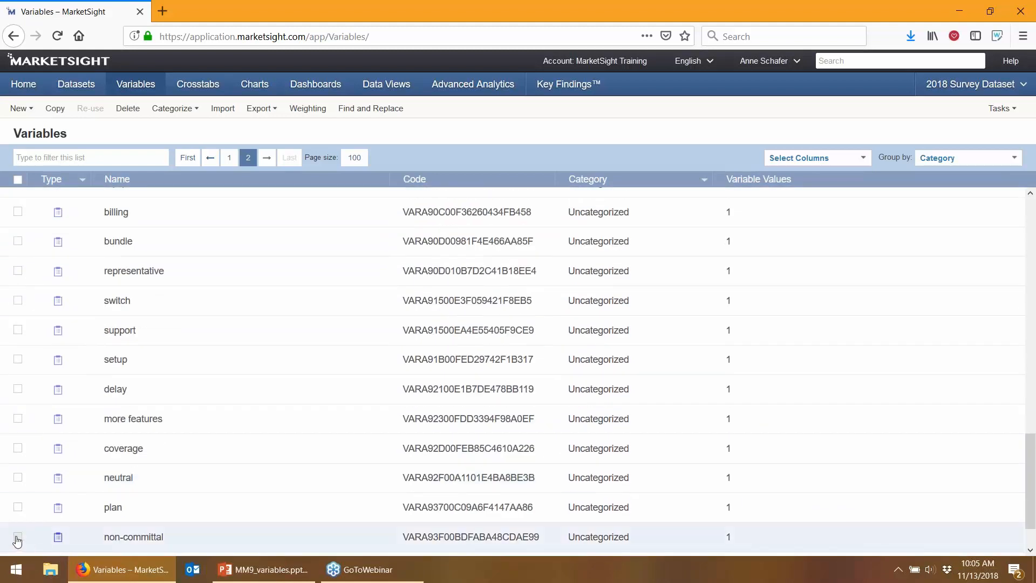
pyautogui.keyDown('shift'); pyautogui.click(17, 537); pyautogui.keyUp('shift')
pyautogui.scroll(3, 210, 425)
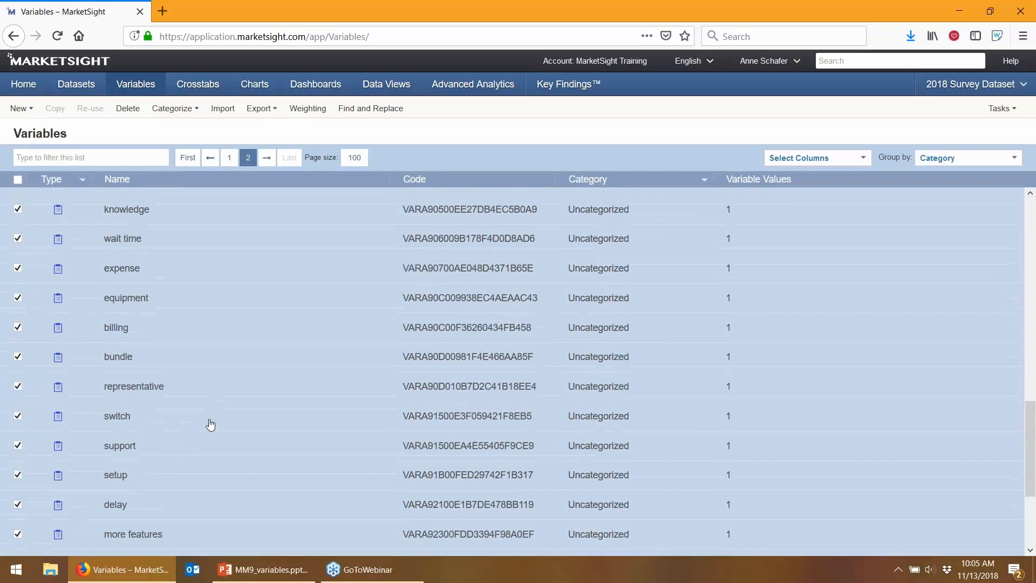
pyautogui.scroll(3, 211, 425)
pyautogui.scroll(3, 210, 425)
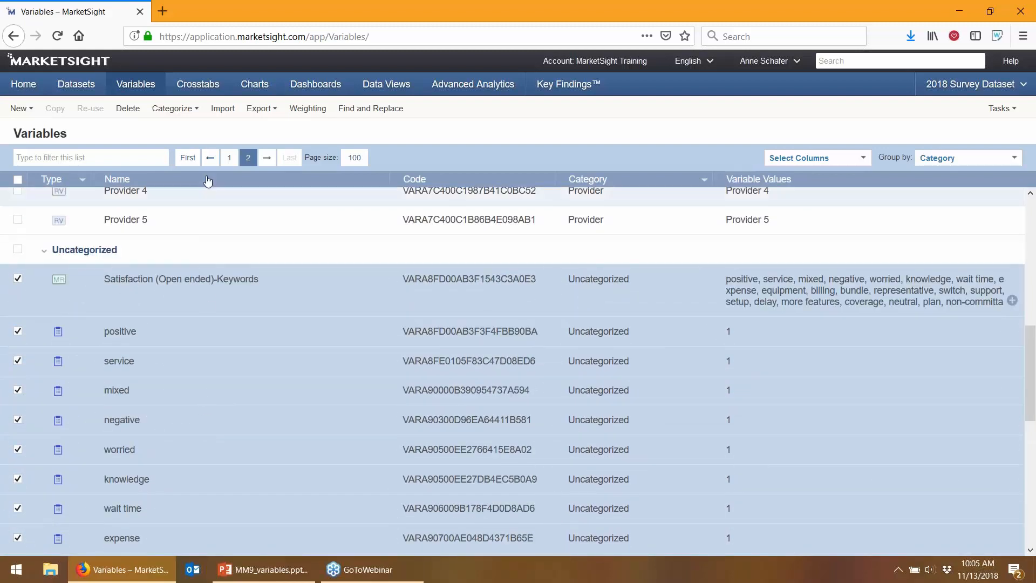
pyautogui.click(197, 111)
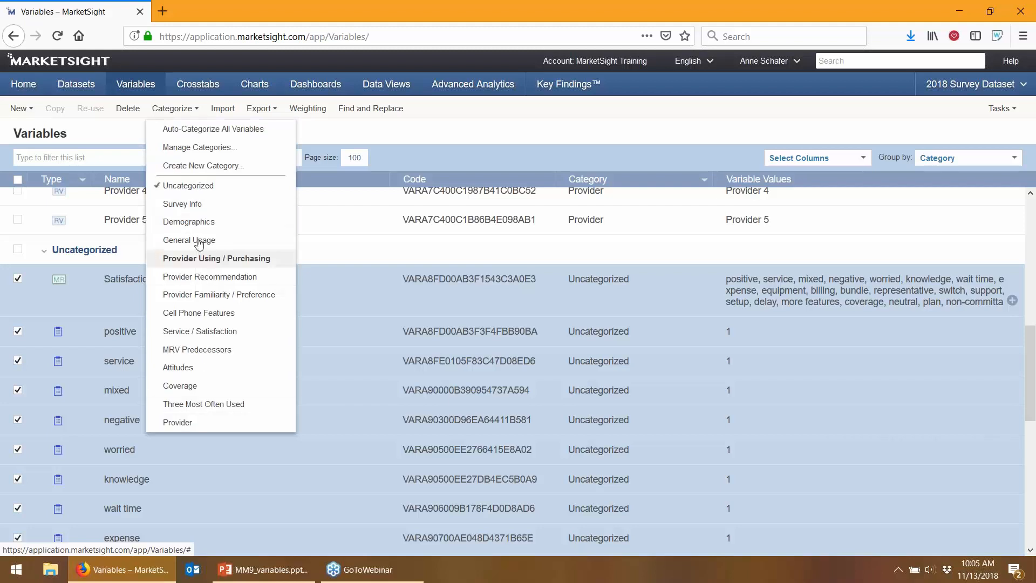
# Put the checked keyword variables into a new category named 'Keyword Variables'
pyautogui.click(214, 167)
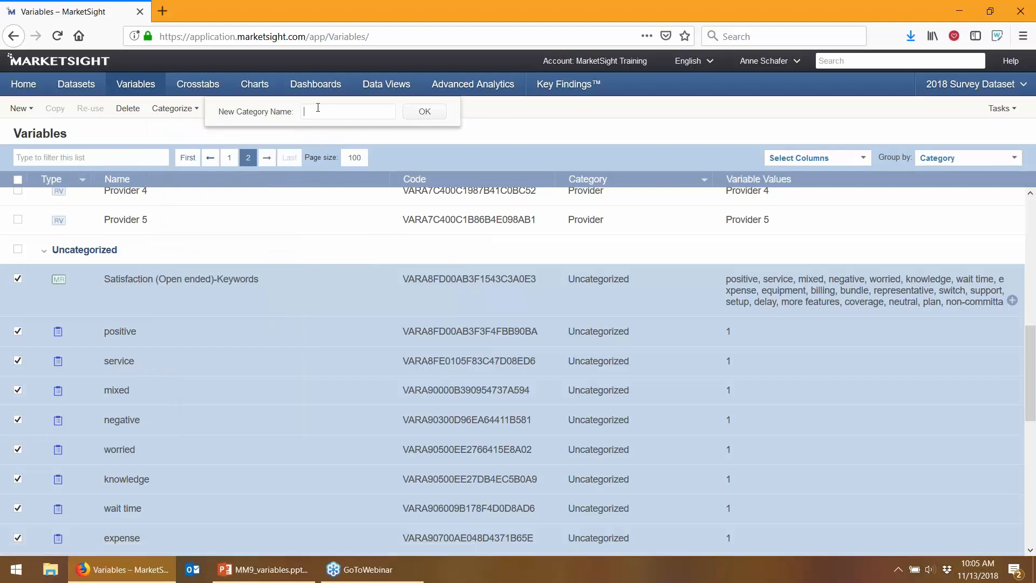
pyautogui.write('Keyword Variables')
pyautogui.press('Return')
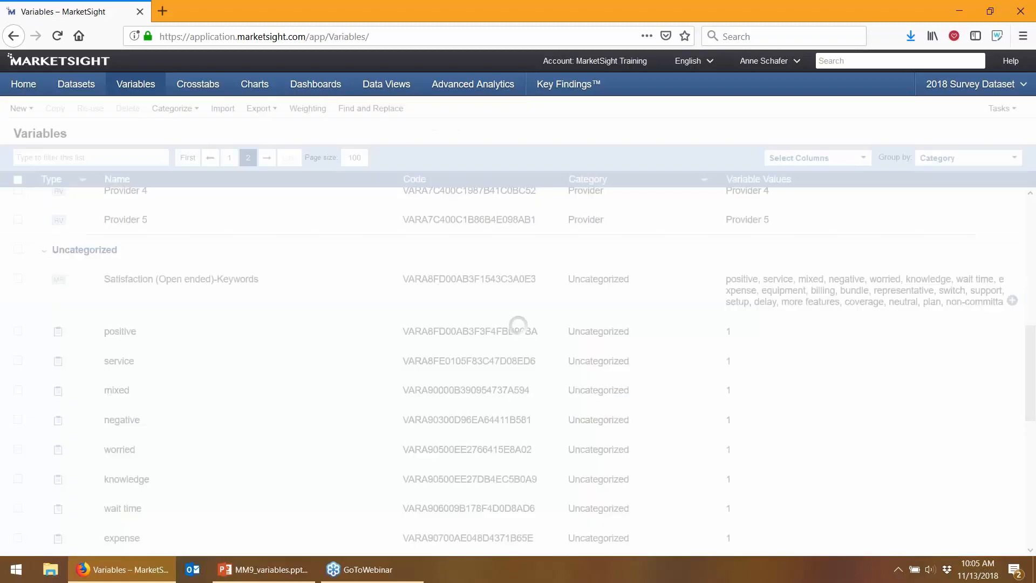
# Check the family plan variable further down the list
pyautogui.scroll(-4, 315, 278)
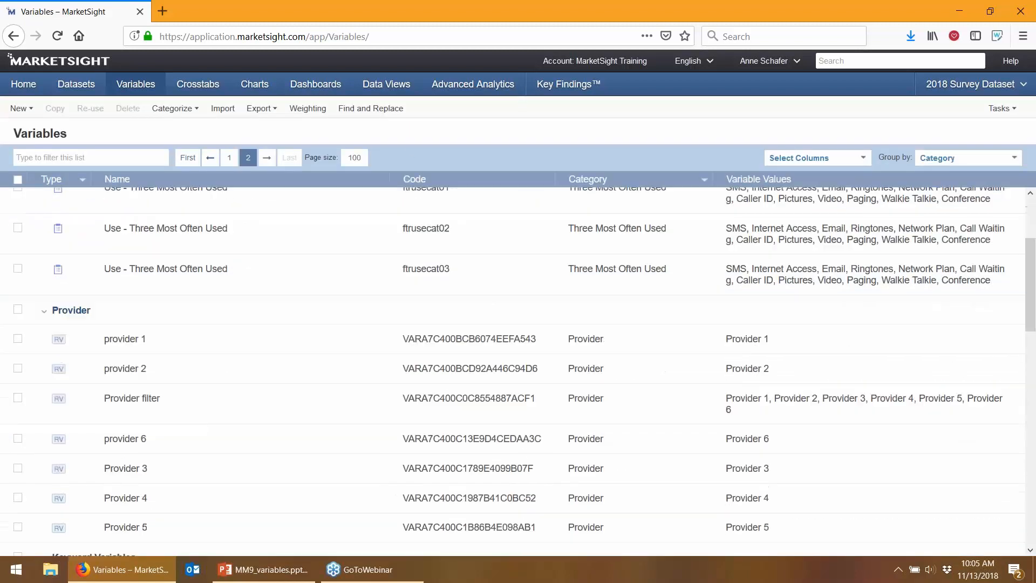
pyautogui.scroll(-13, 121, 365)
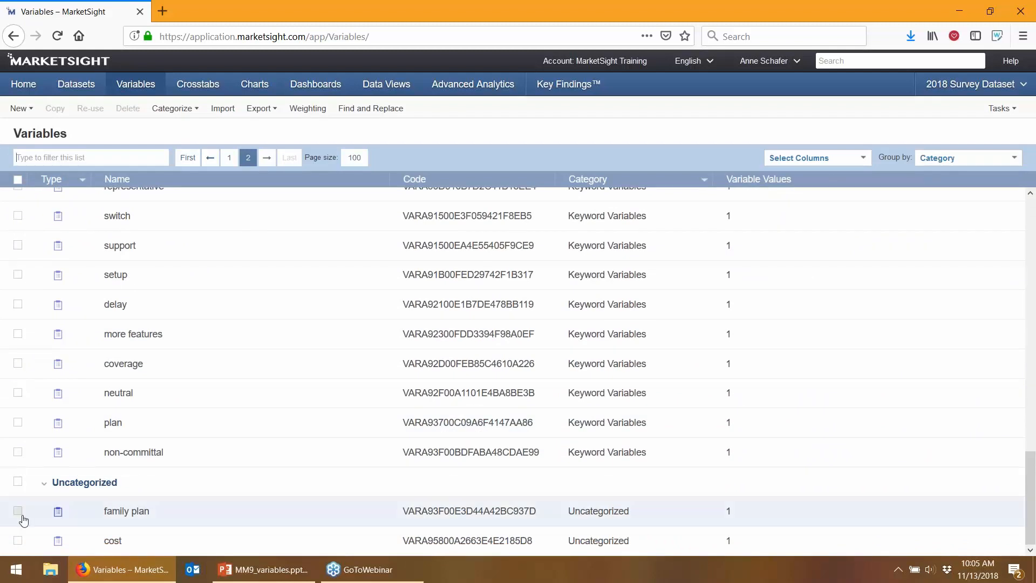
pyautogui.click(18, 510)
# Add cost to the selection and assign family plan and cost to Keyword Variables
pyautogui.click(18, 541)
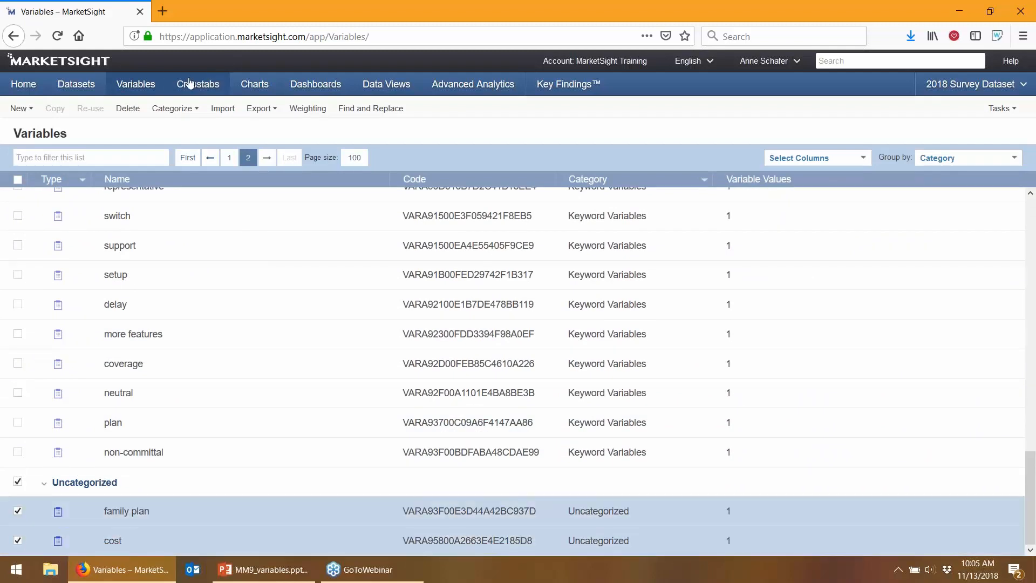
pyautogui.click(172, 108)
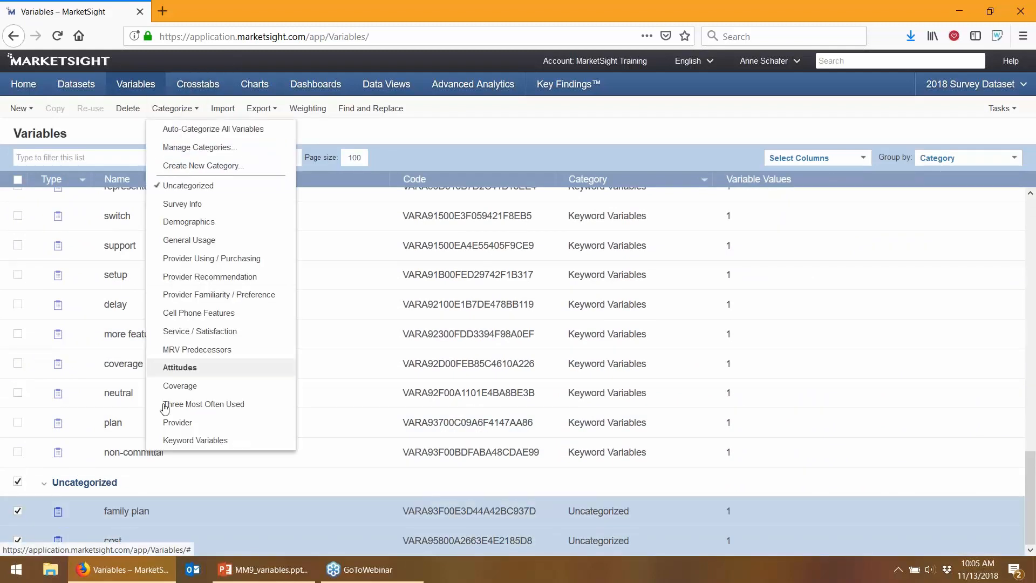
pyautogui.click(197, 440)
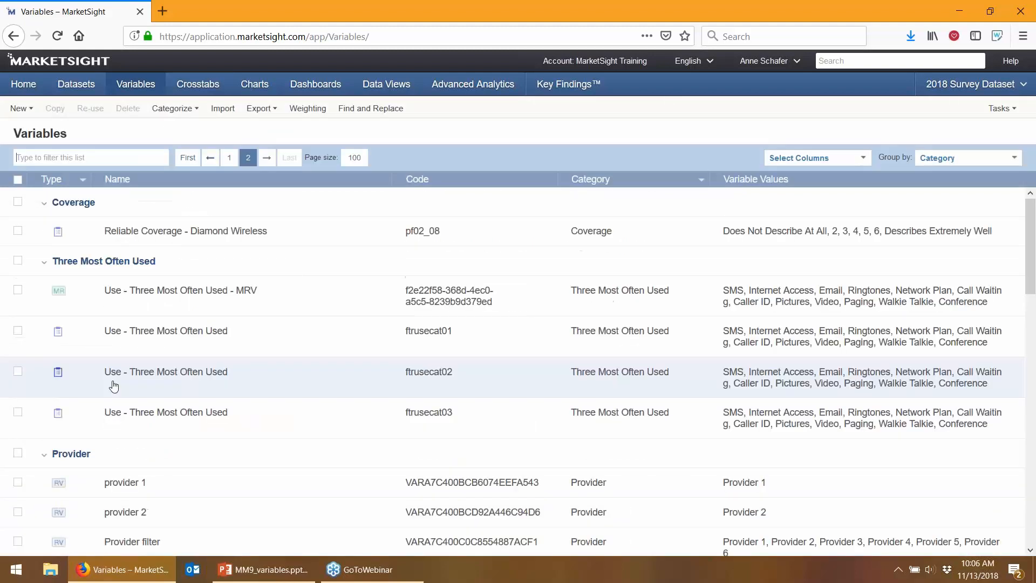
# Collapse the Keyword Variables group in the variables list
pyautogui.scroll(-15, 112, 392)
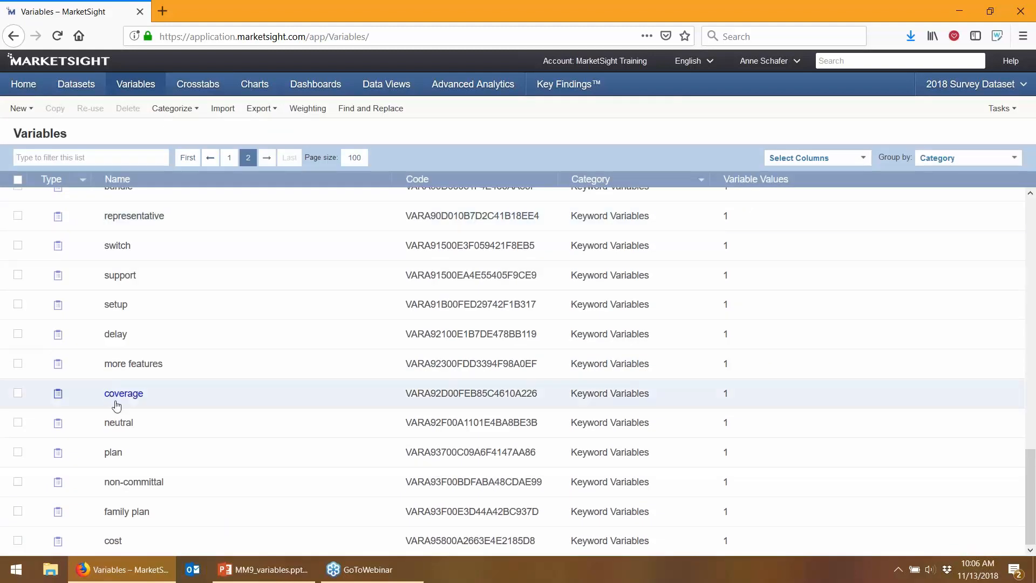
pyautogui.scroll(5, 142, 432)
pyautogui.scroll(5, 141, 431)
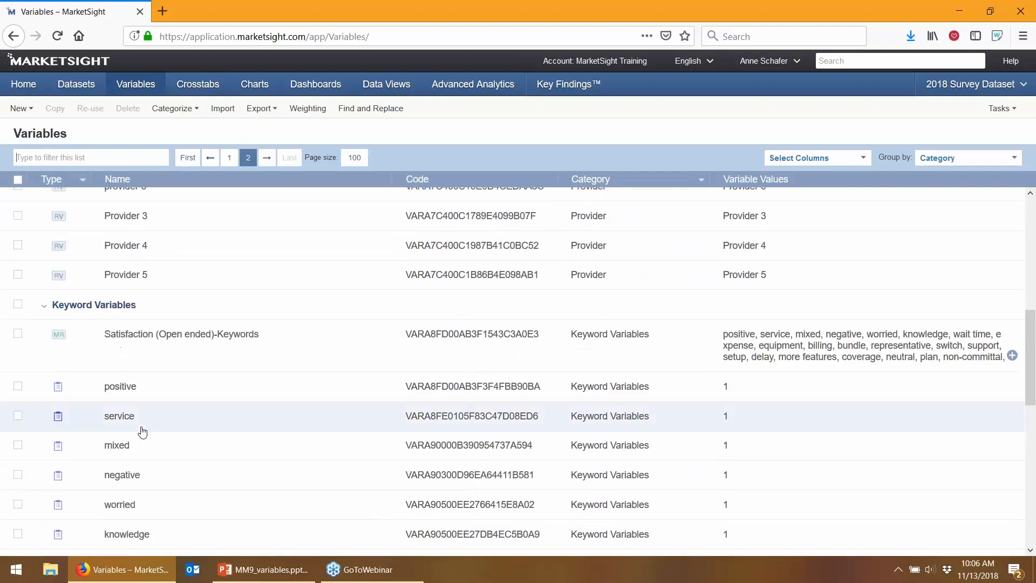
pyautogui.click(47, 363)
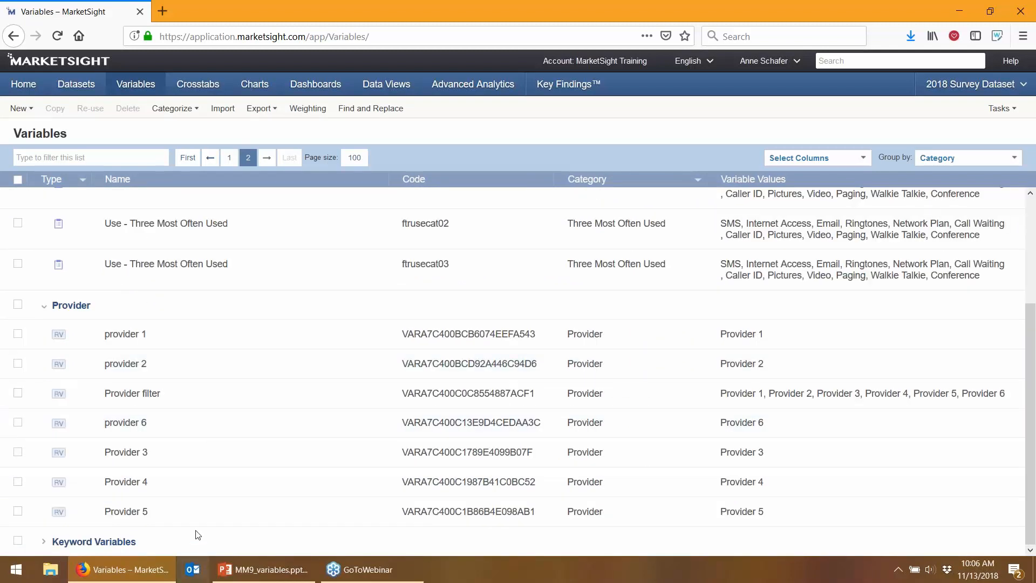
pyautogui.scroll(3, 169, 433)
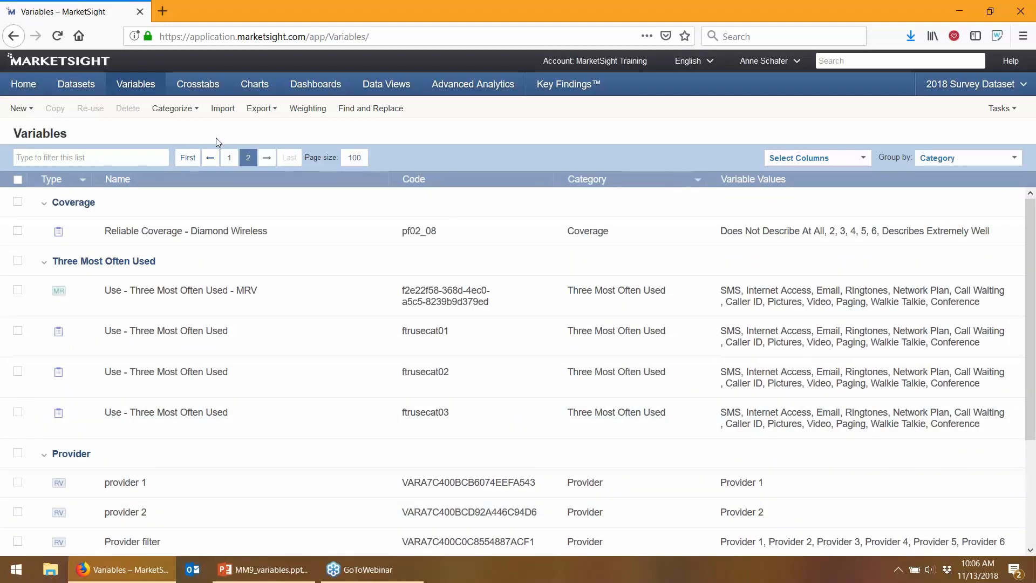
pyautogui.click(172, 109)
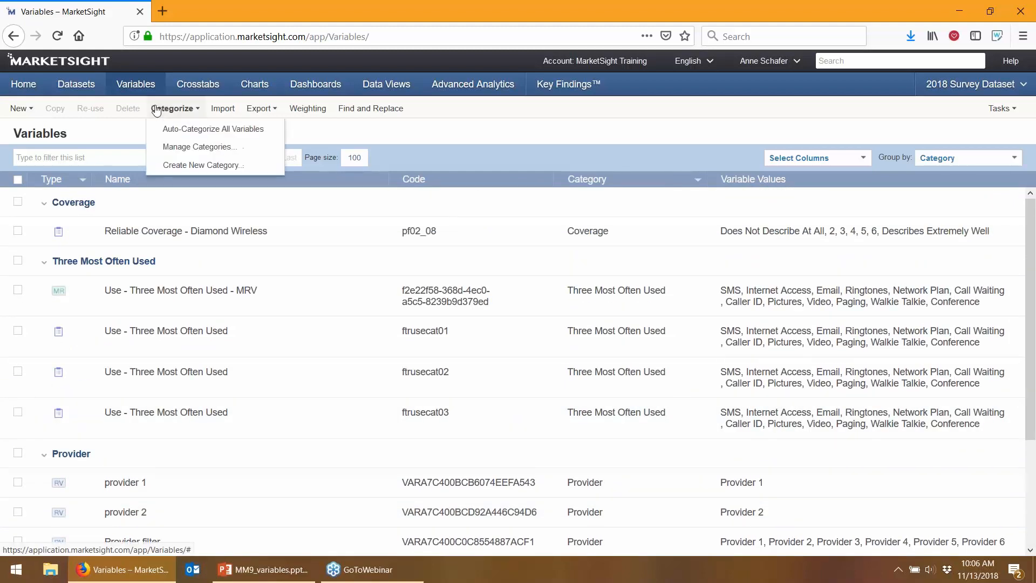
# On the Variables Categories page, move Survey Info to the bottom of the list
pyautogui.click(171, 146)
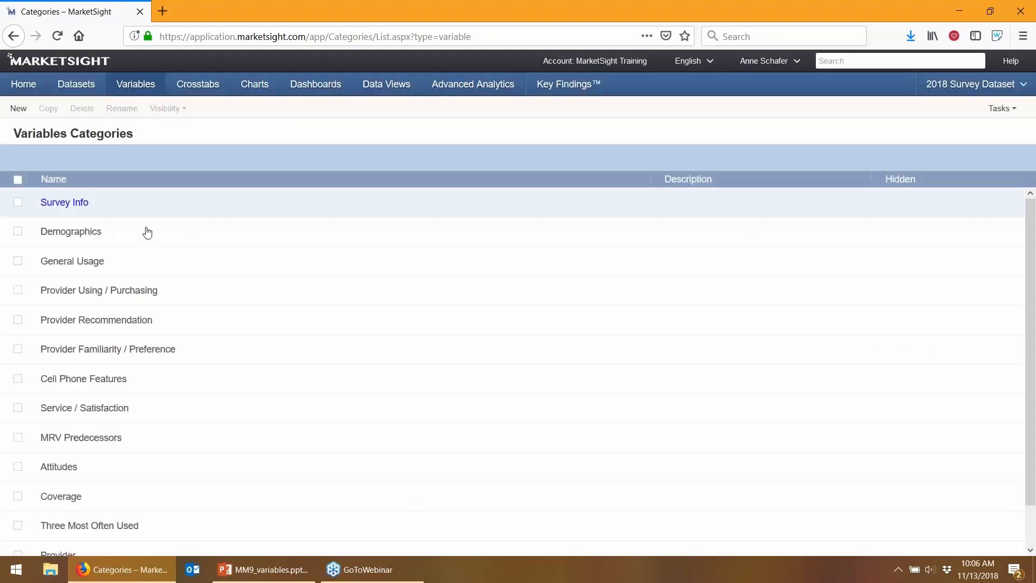
pyautogui.scroll(-1, 116, 351)
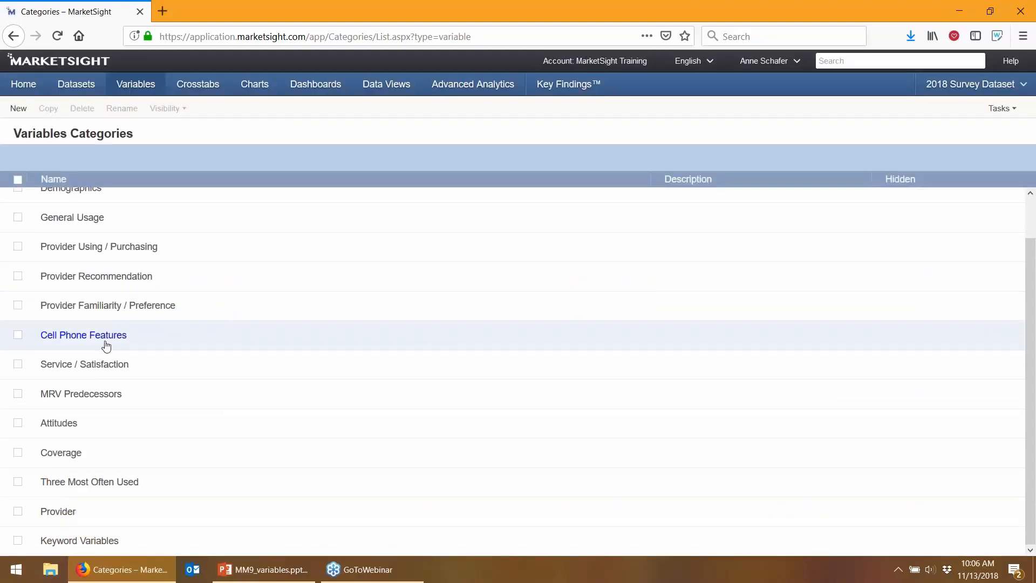
pyautogui.scroll(1, 105, 346)
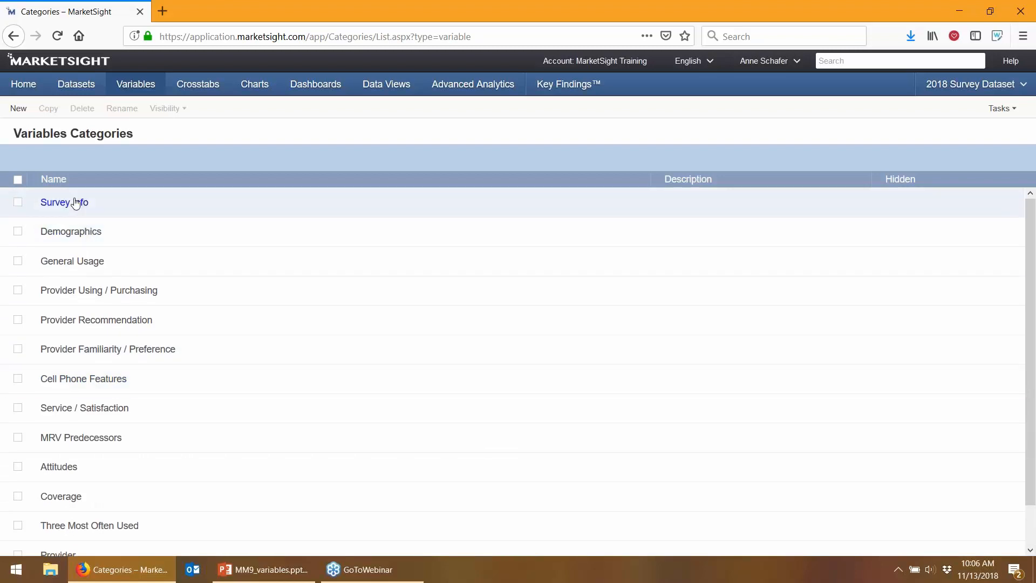
pyautogui.click(103, 204)
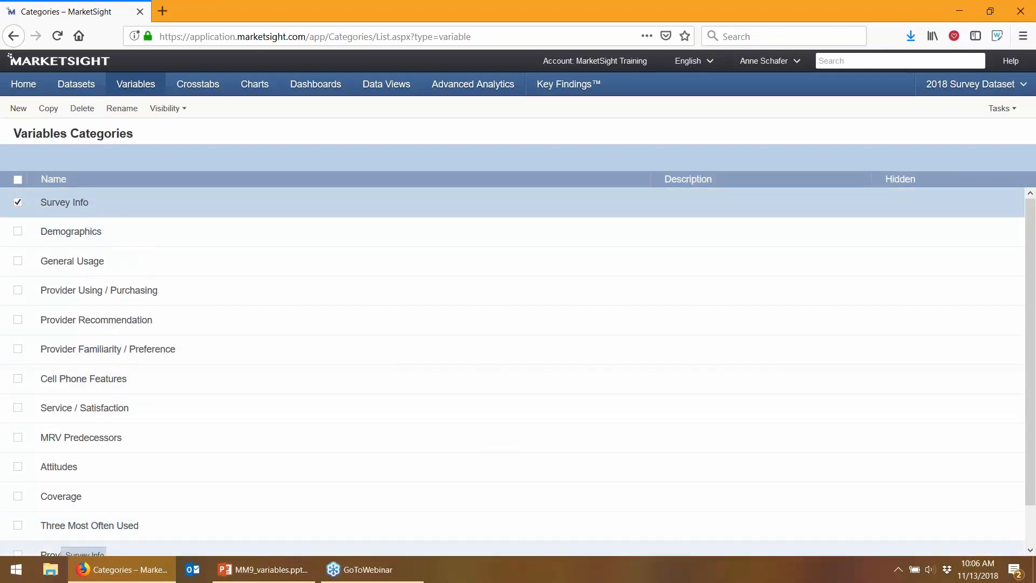
pyautogui.click(63, 542)
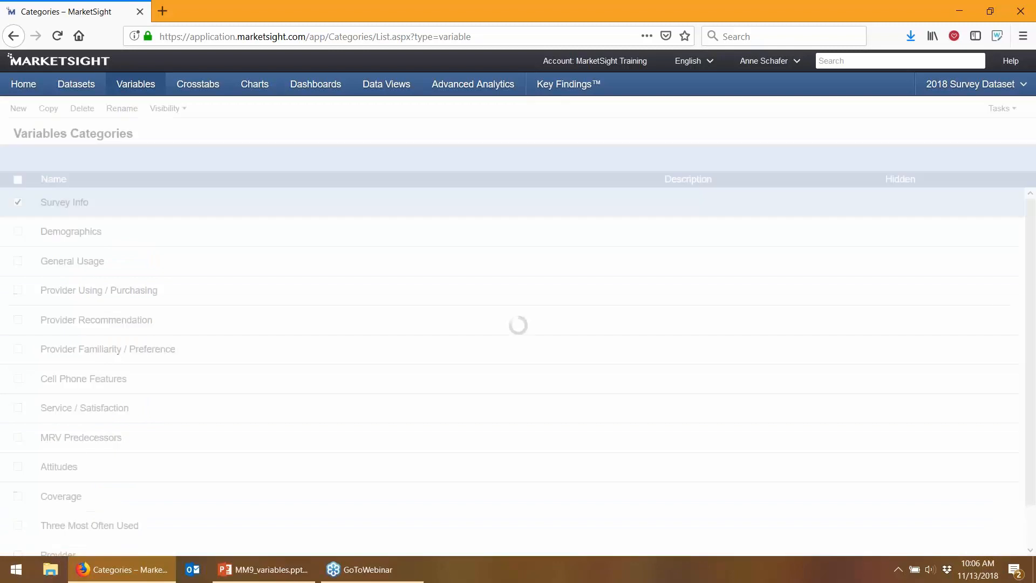
# Place Keyword Variables just above Survey Info, then check the MRV Predecessors category
pyautogui.scroll(-2, 87, 538)
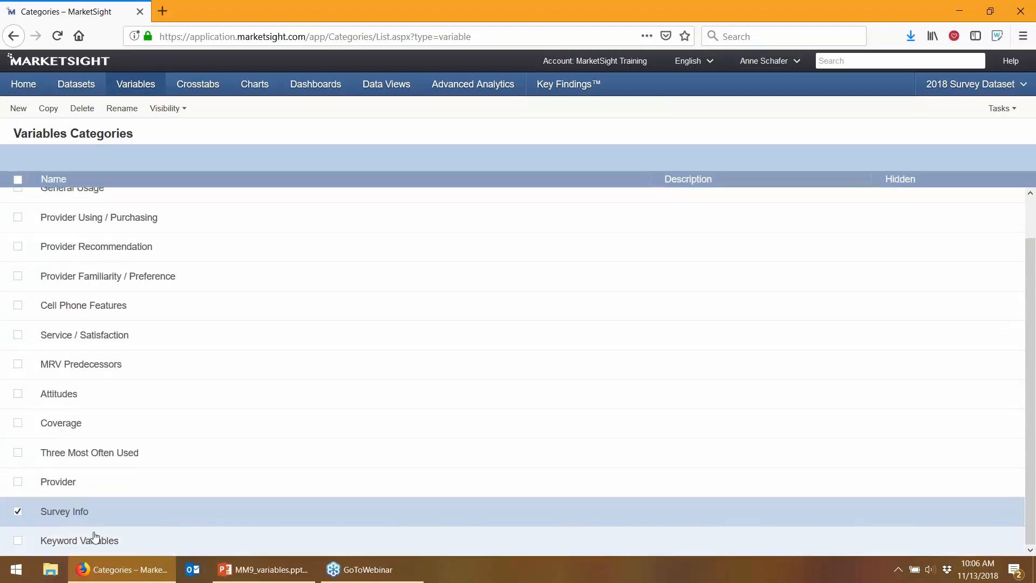
pyautogui.click(128, 542)
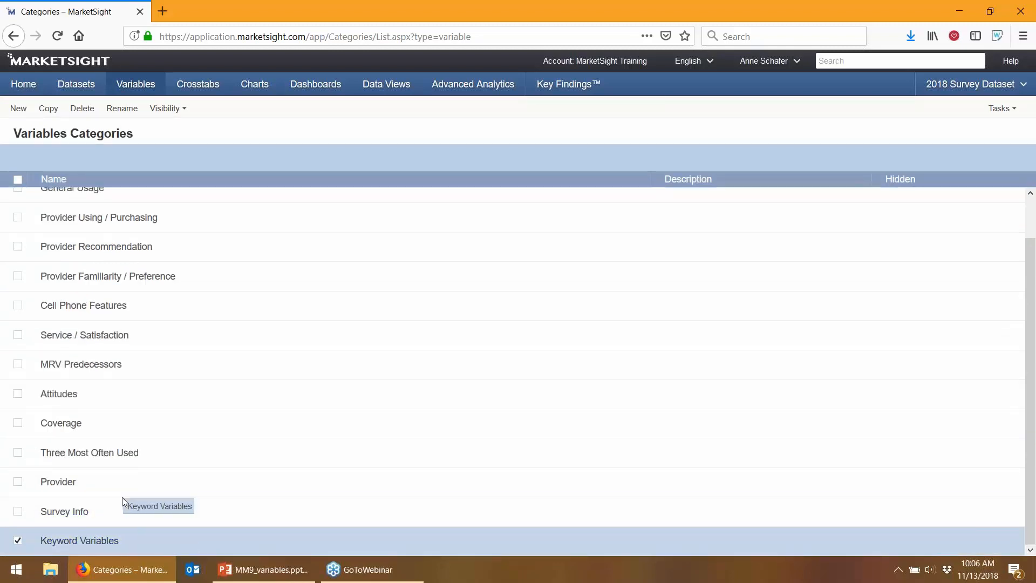
pyautogui.moveTo(122, 497); pyautogui.dragTo(123, 498)
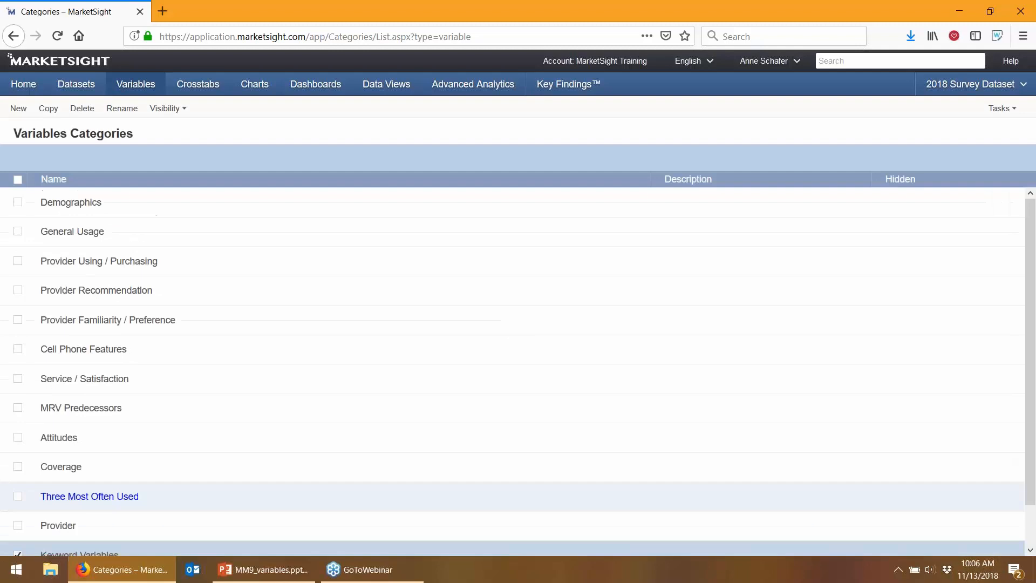
pyautogui.scroll(-2, 120, 507)
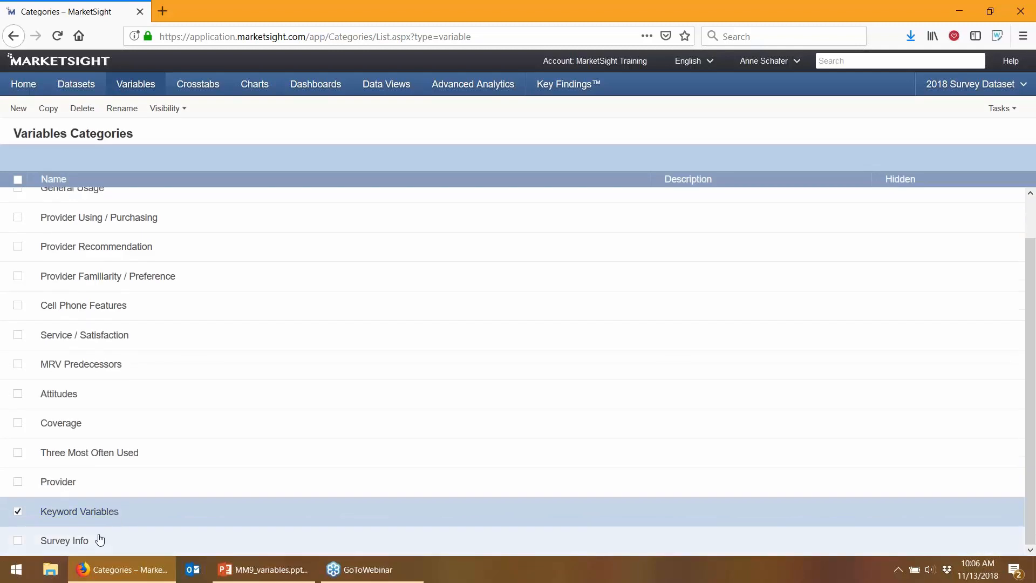
pyautogui.click(18, 512)
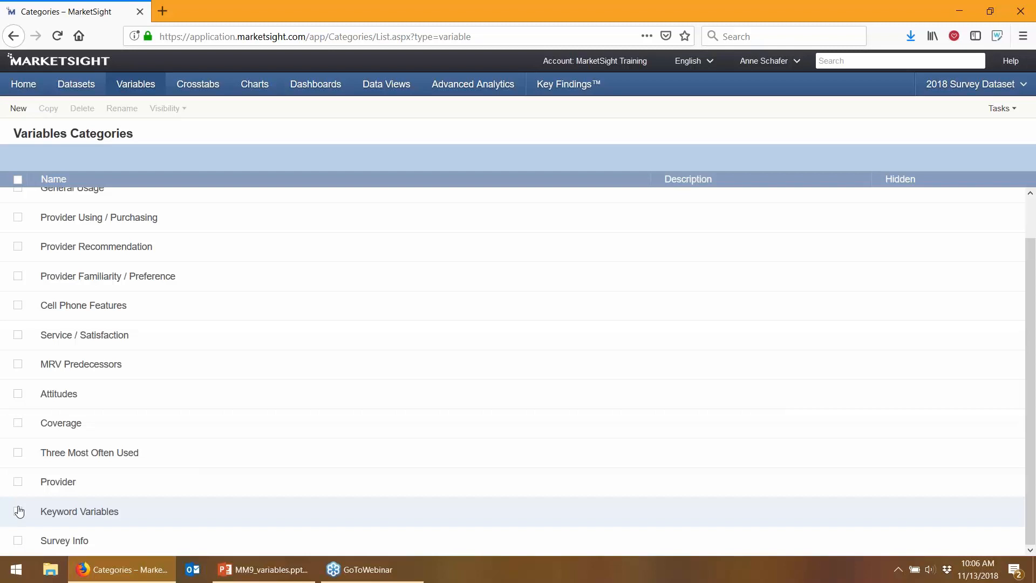
pyautogui.scroll(1, 74, 413)
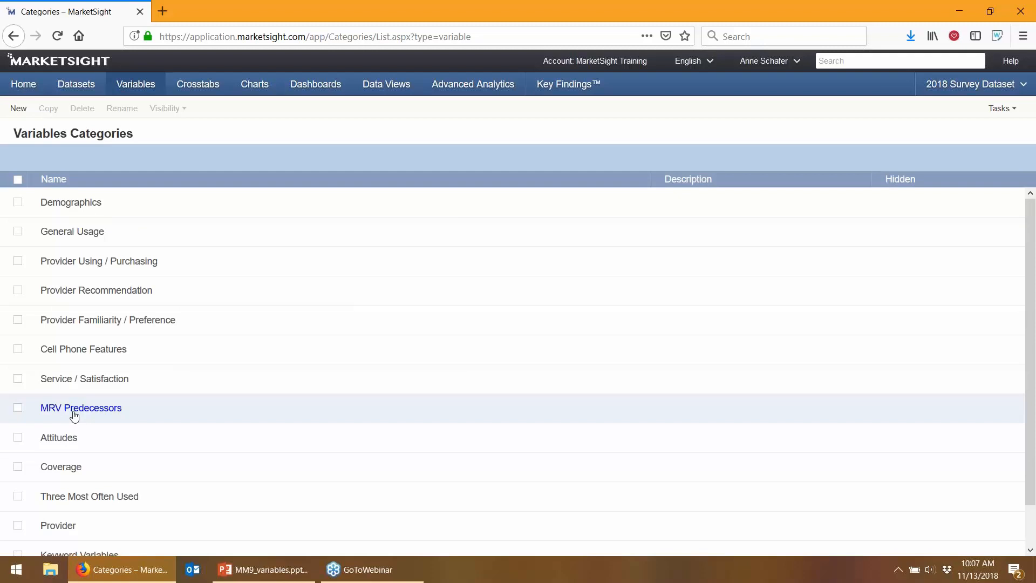
pyautogui.click(18, 409)
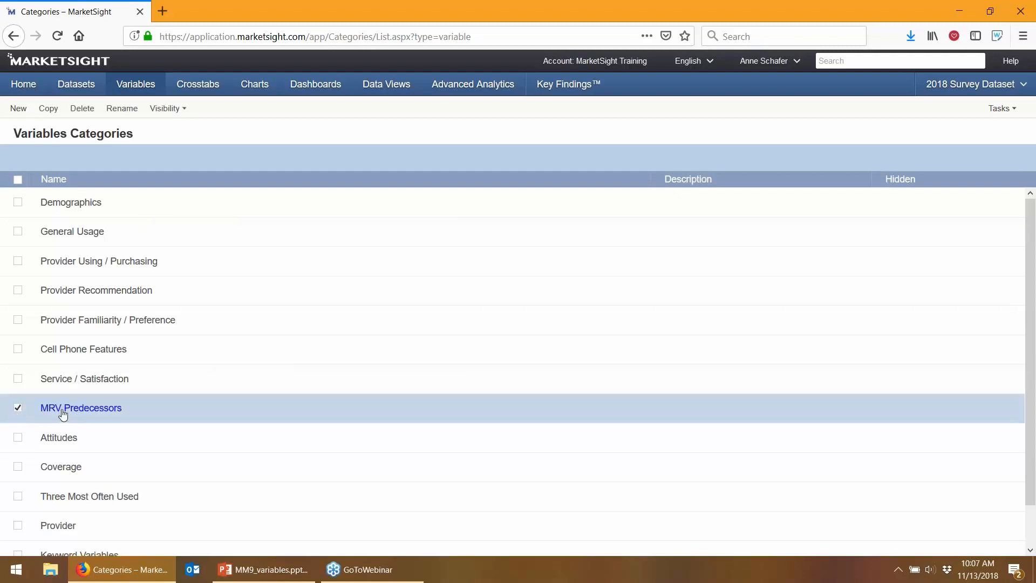
# Hide the MRV Predecessors category and return to the Variables list
pyautogui.click(174, 110)
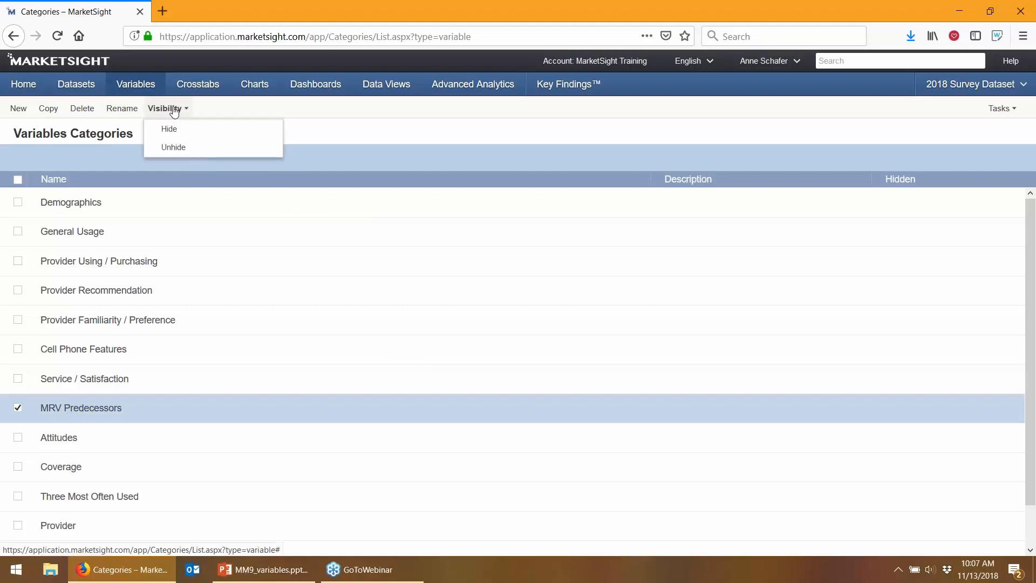
pyautogui.click(168, 132)
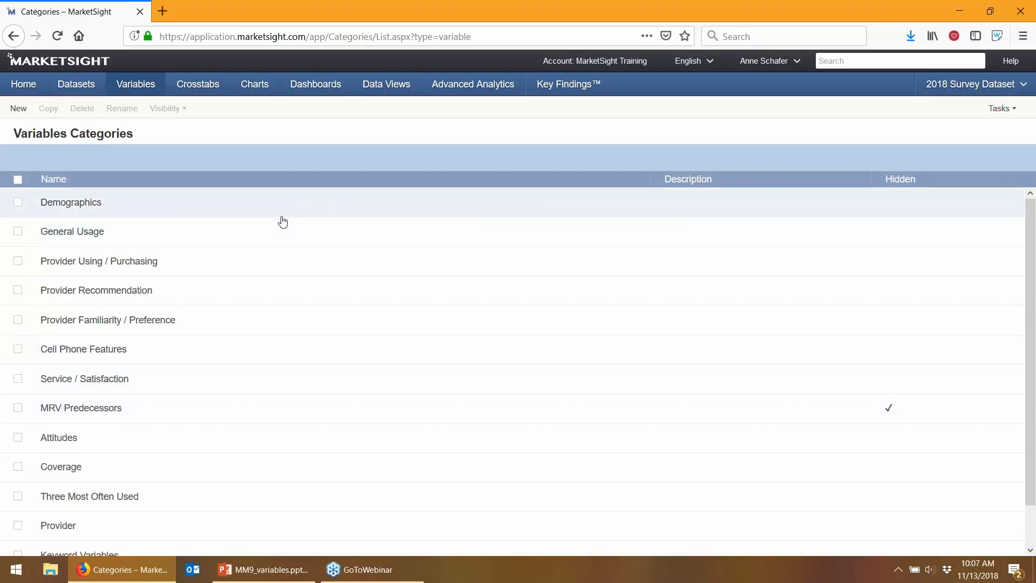
pyautogui.click(146, 86)
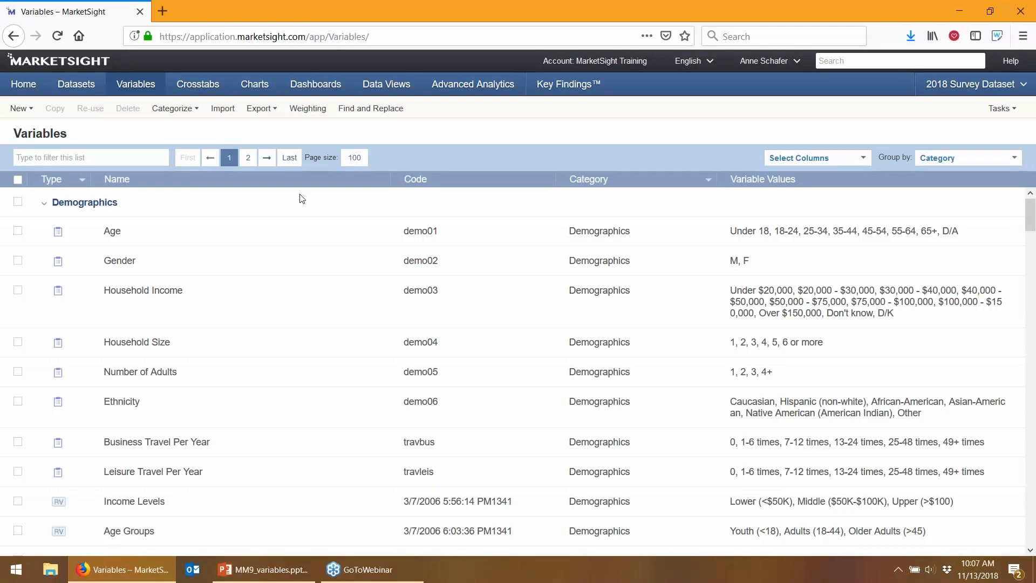
pyautogui.click(10, 115)
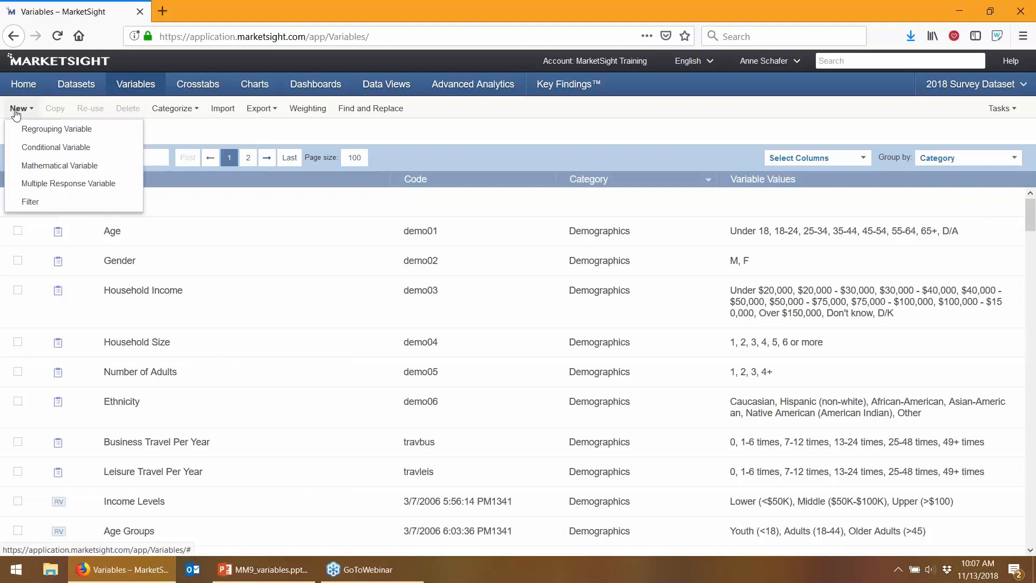
pyautogui.click(37, 132)
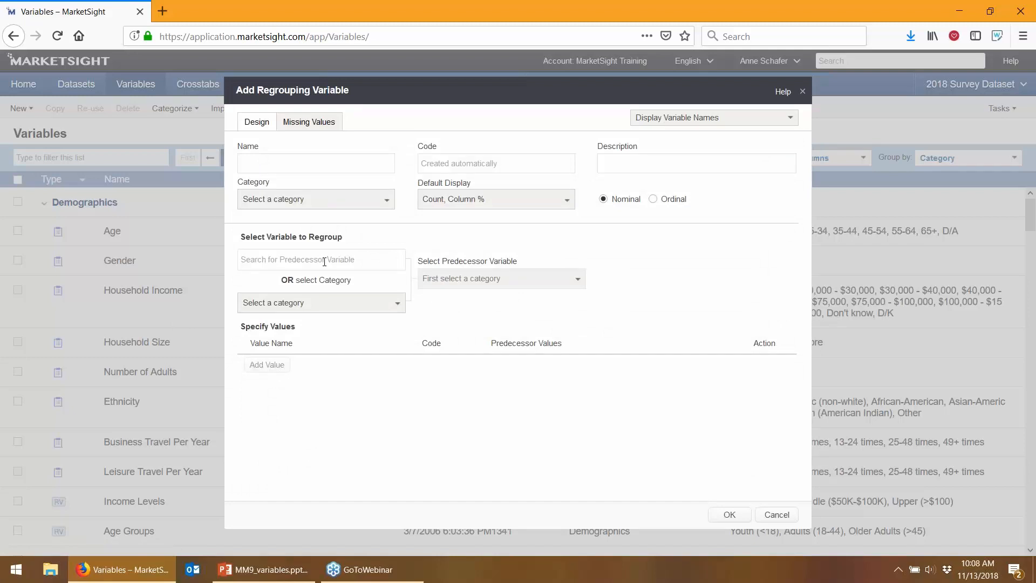
pyautogui.write('recommend')
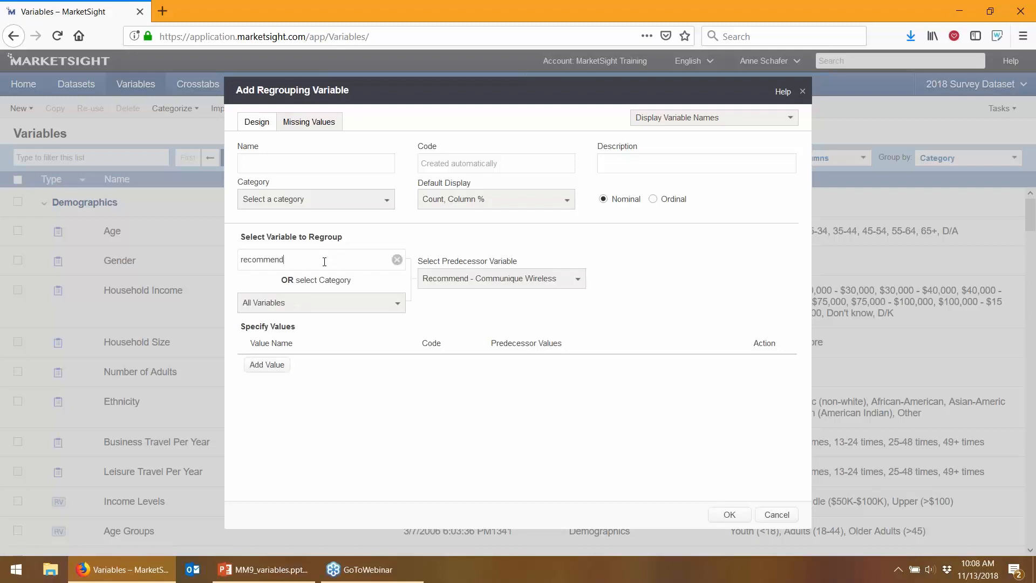
pyautogui.click(518, 286)
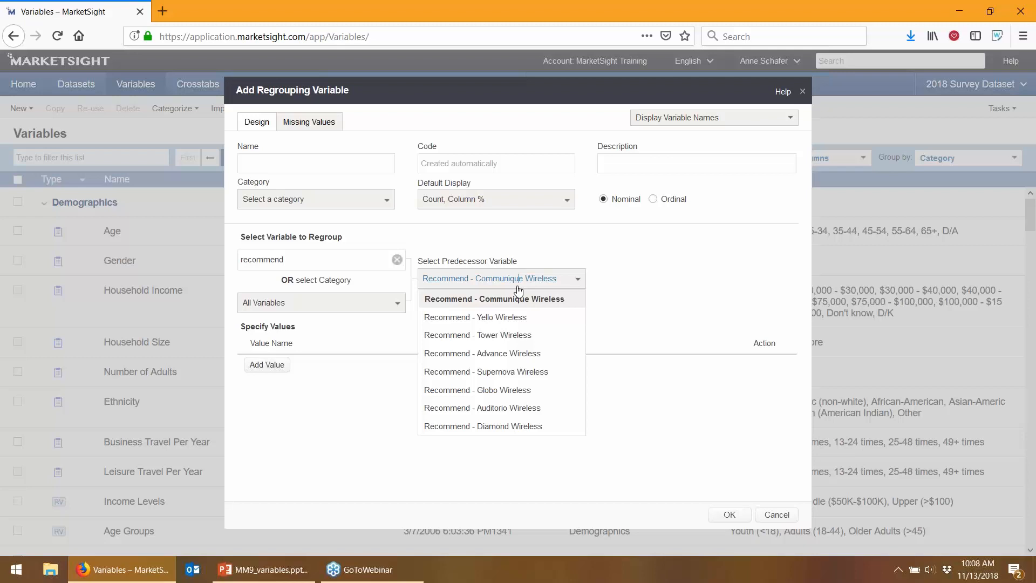
pyautogui.click(777, 514)
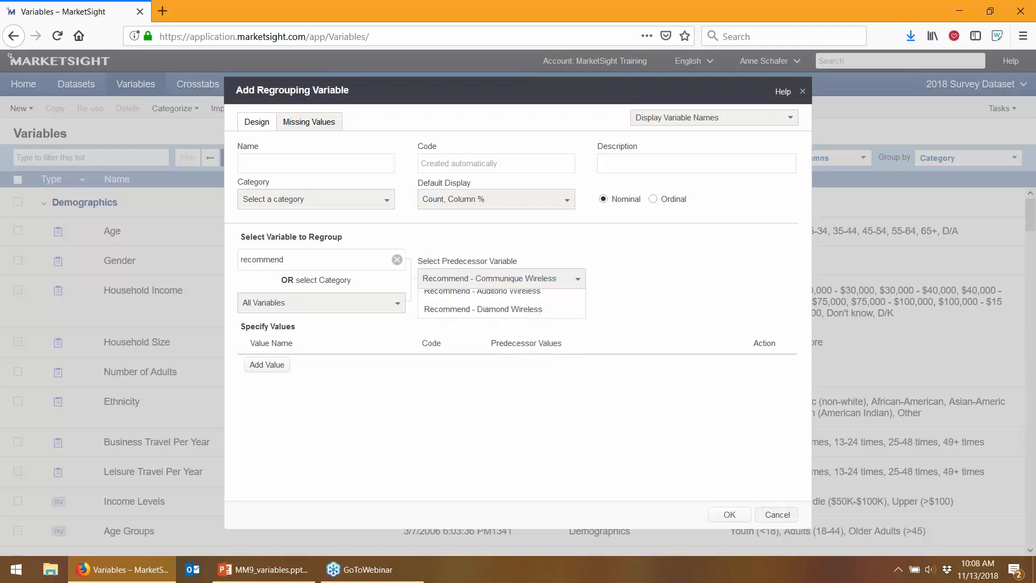
pyautogui.click(125, 160)
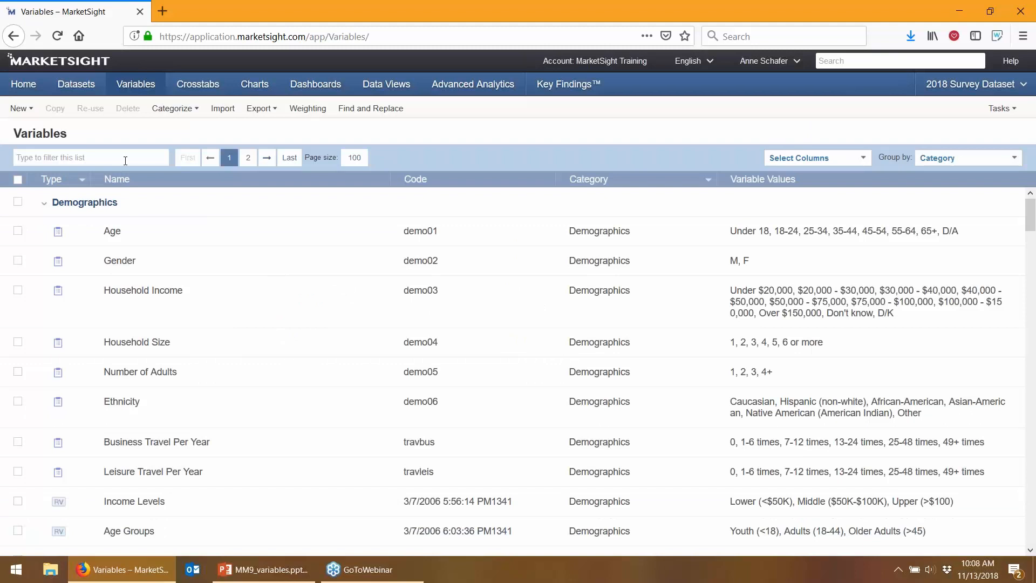
pyautogui.write('recommend')
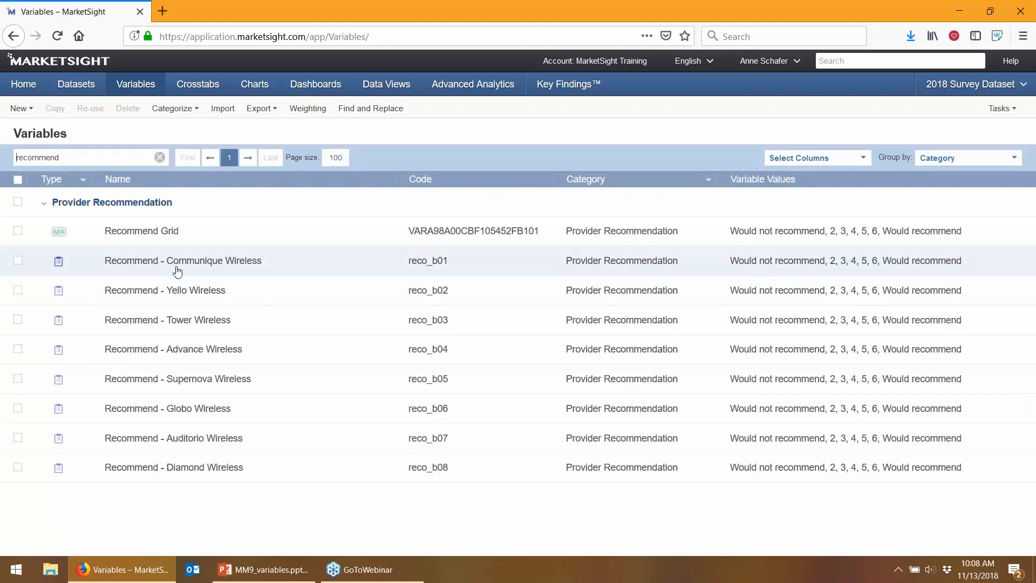
# Start a regrouping variable from Recommend - Communique Wireless via Create UDV > Regrouping Variable
pyautogui.rightClick(284, 270)
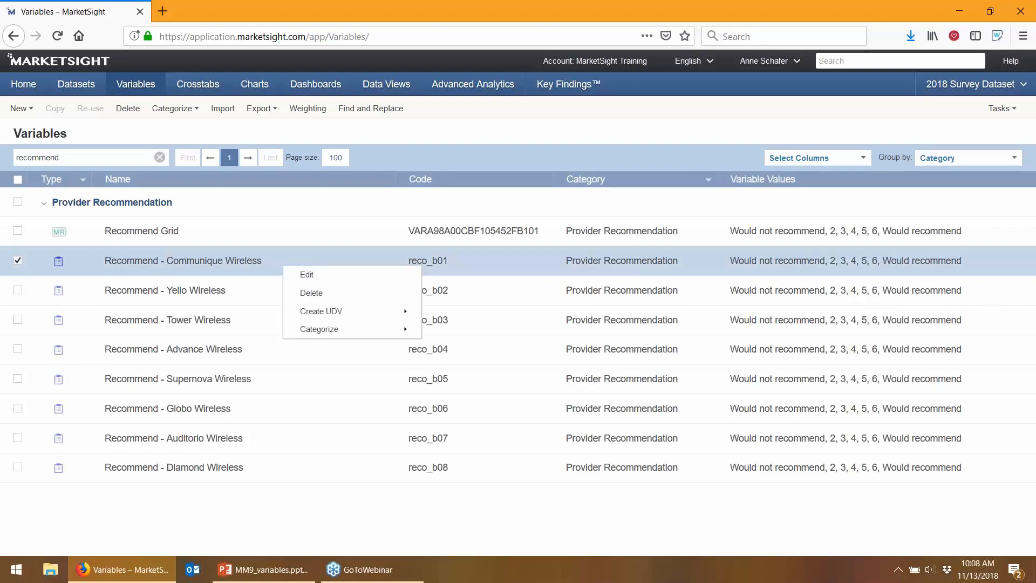
pyautogui.moveTo(297, 313)
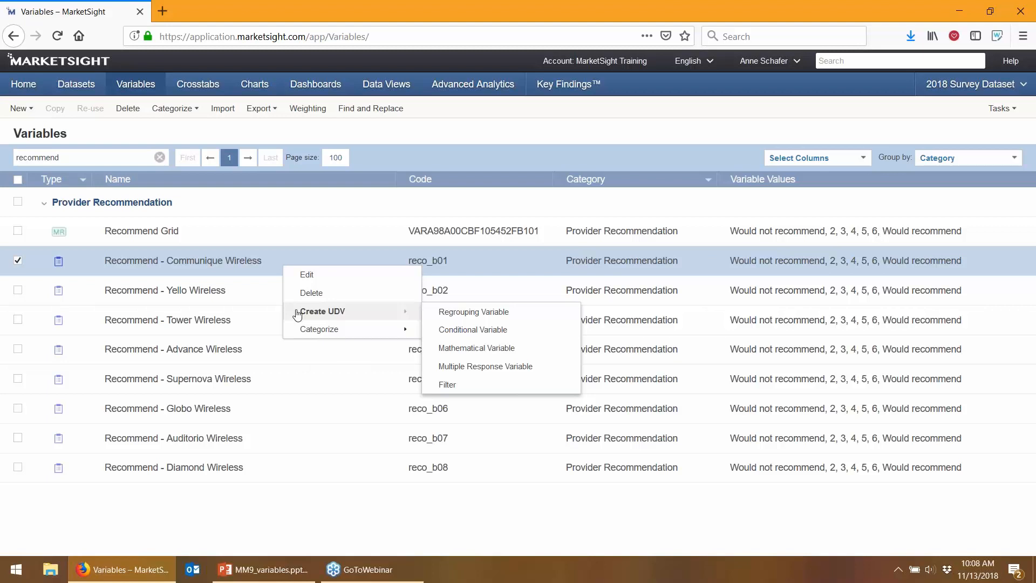
pyautogui.click(448, 322)
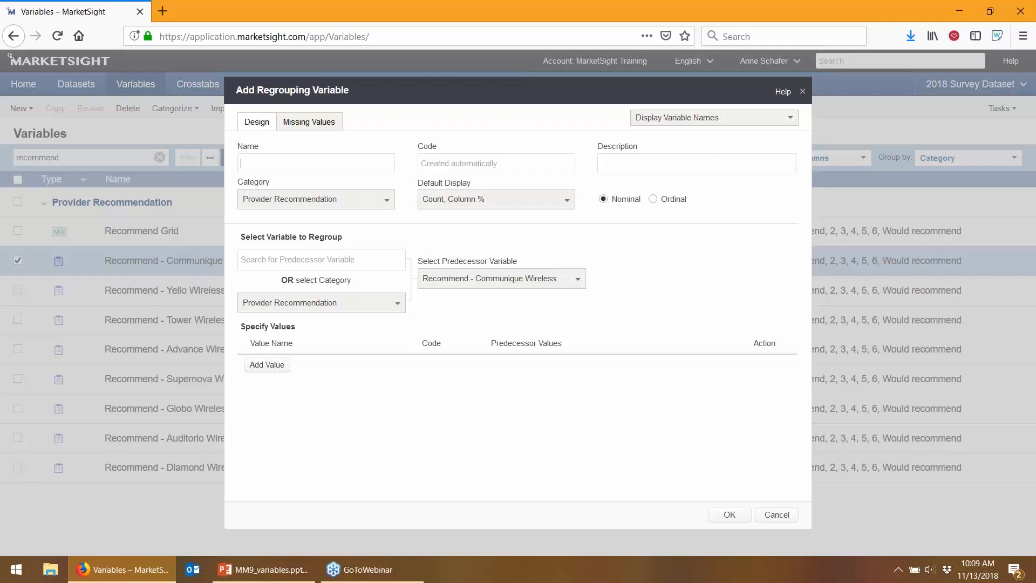
# Save 'Top2 Communique' with Top 2 (6, Would recommend) and All Others (remaining ratings)
pyautogui.write('Top2 Communique')
pyautogui.click(250, 366)
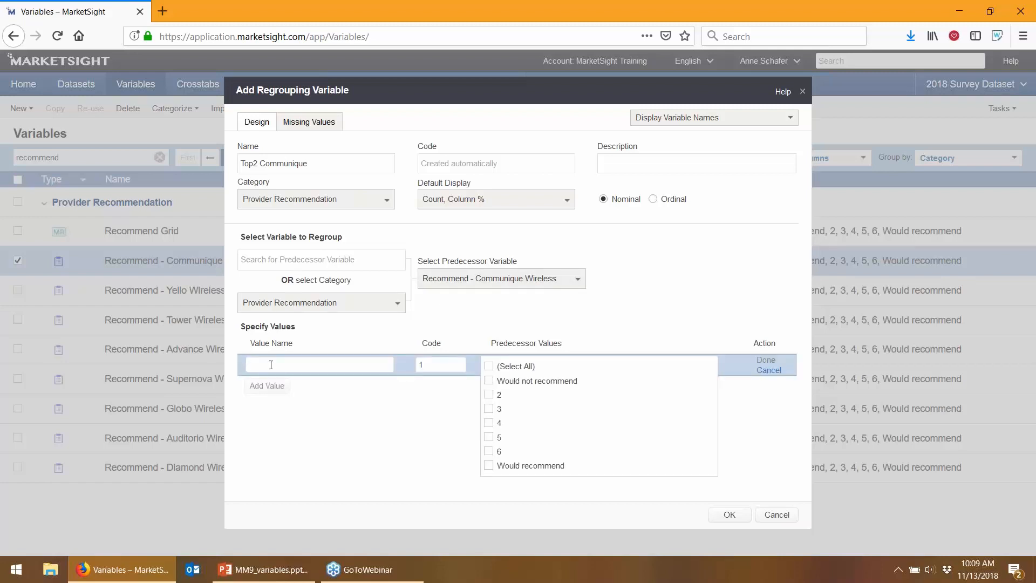
pyautogui.write('Top 2')
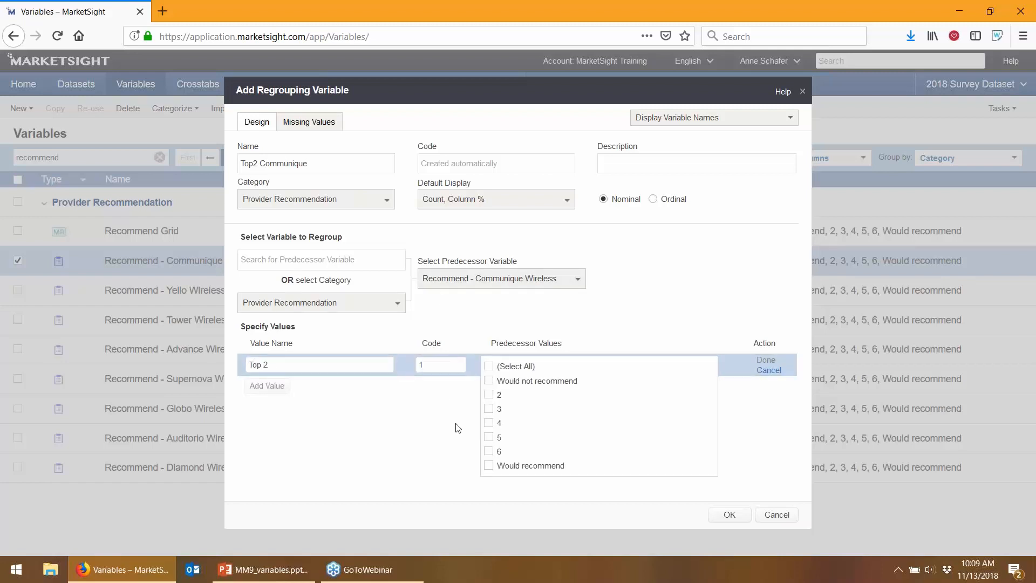
pyautogui.click(488, 465)
pyautogui.click(488, 451)
pyautogui.click(268, 386)
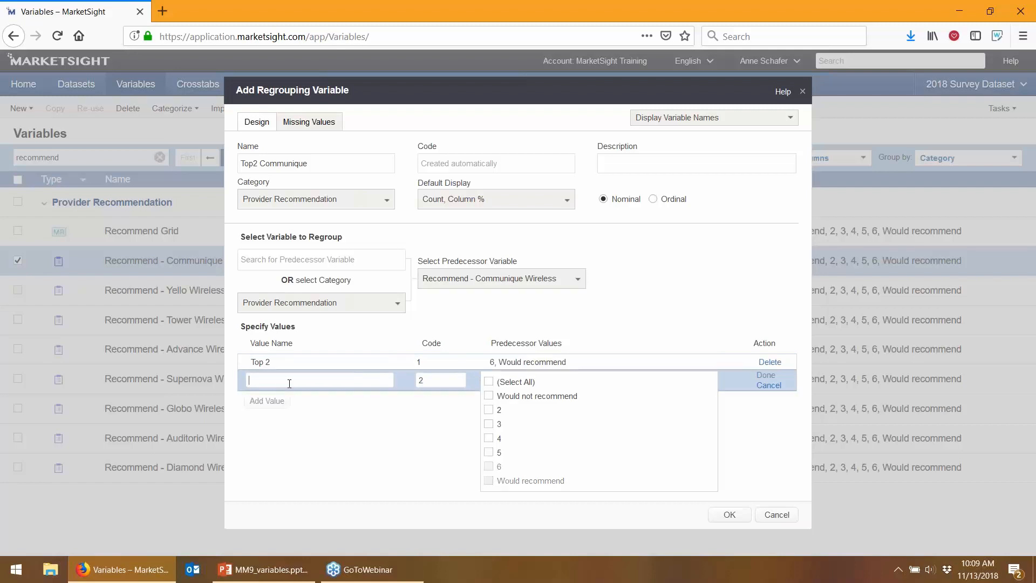
pyautogui.write('All Others')
pyautogui.click(488, 382)
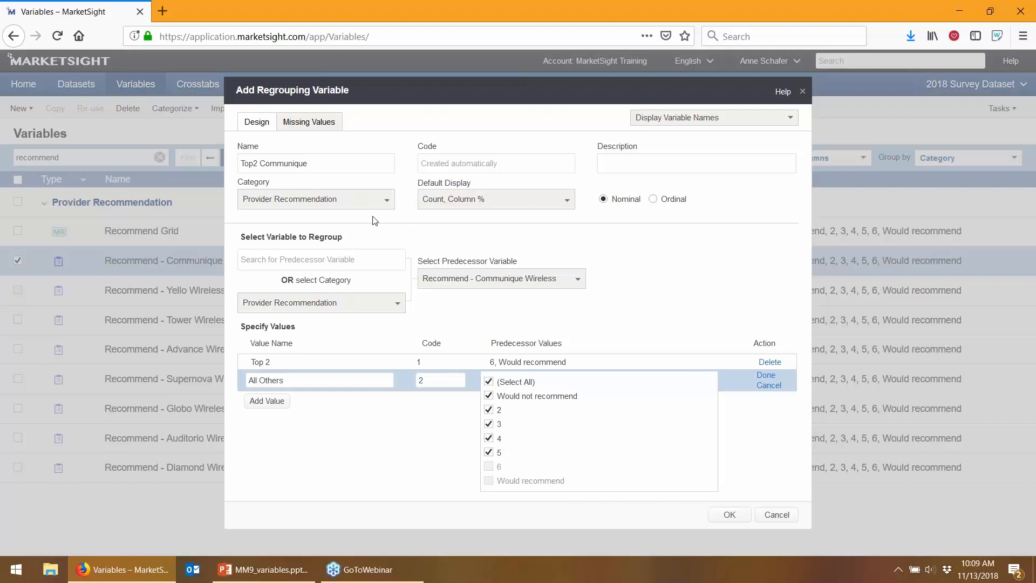
pyautogui.click(729, 514)
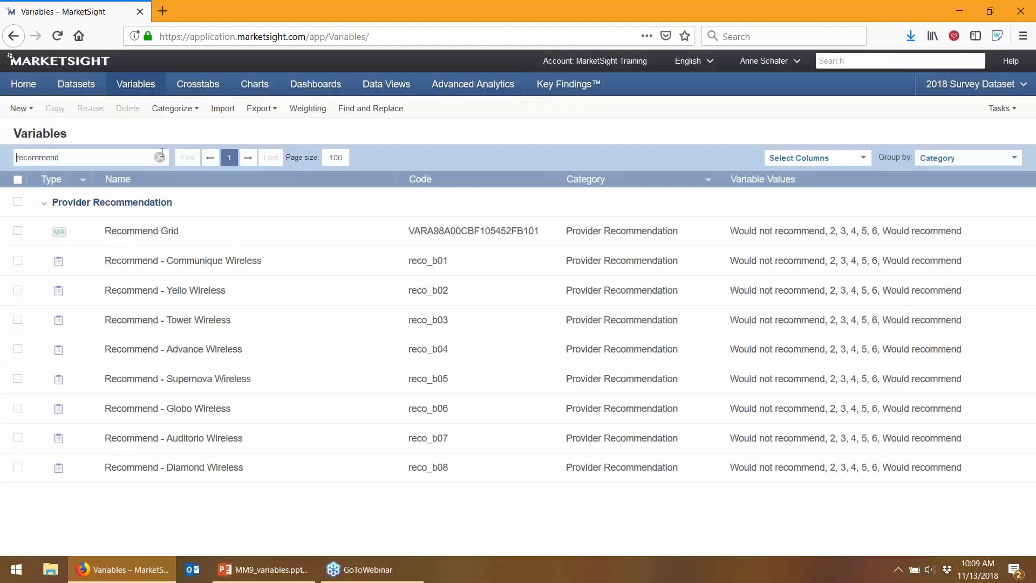
# Clear the recommend filter and filter the Category column to Provider Recommendation only
pyautogui.click(159, 158)
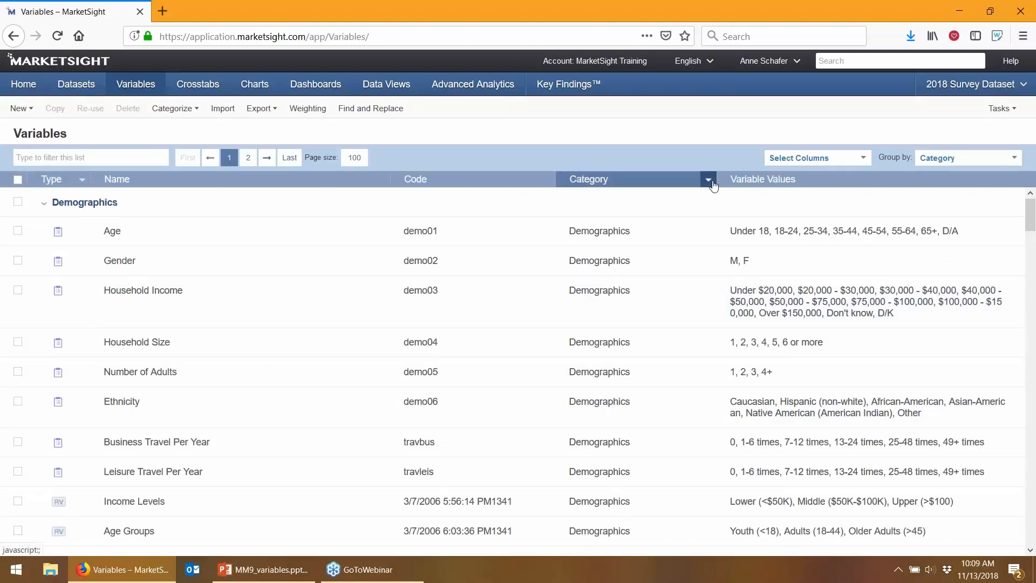
pyautogui.click(712, 184)
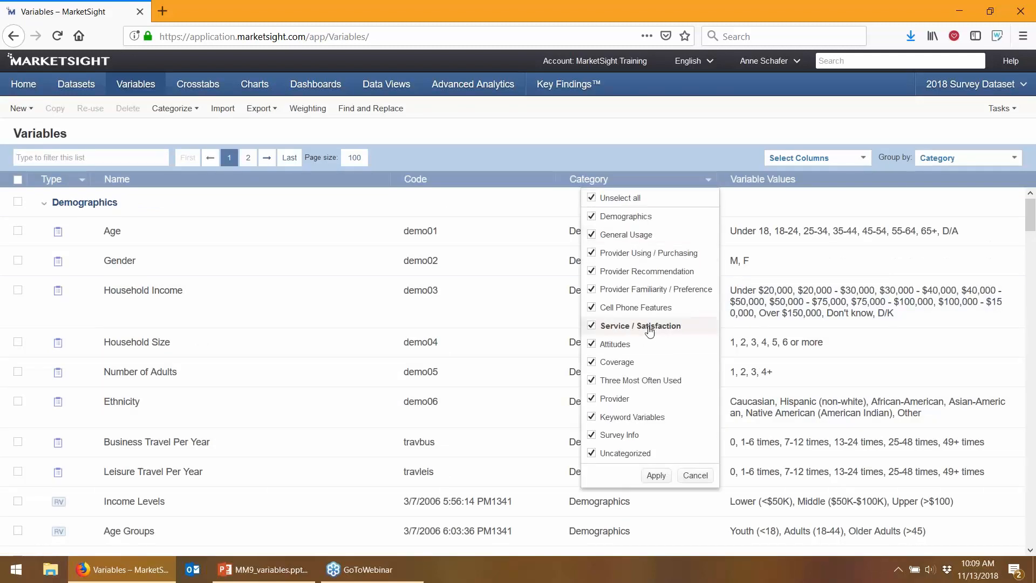
pyautogui.doubleClick(655, 274)
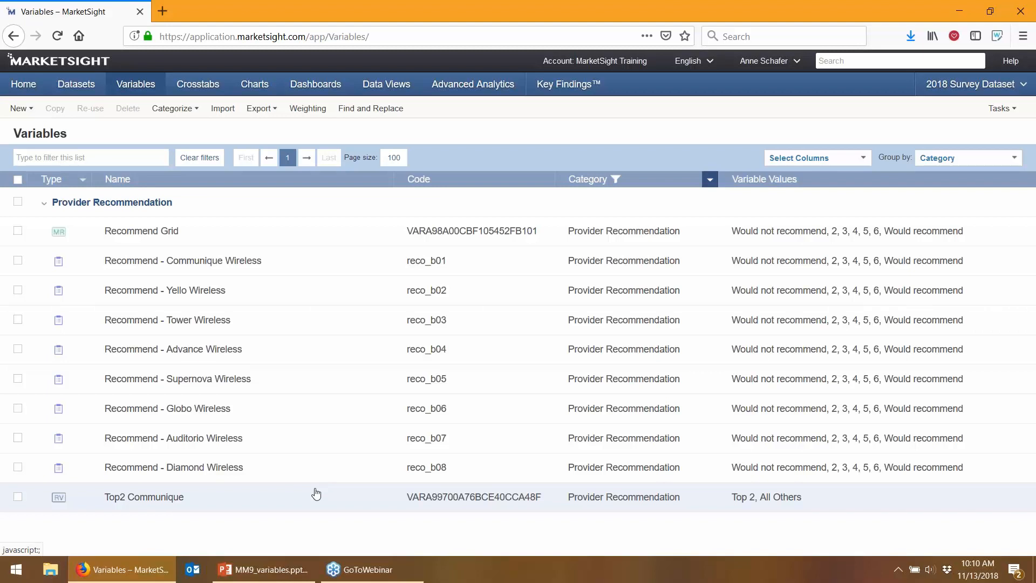
pyautogui.click(25, 109)
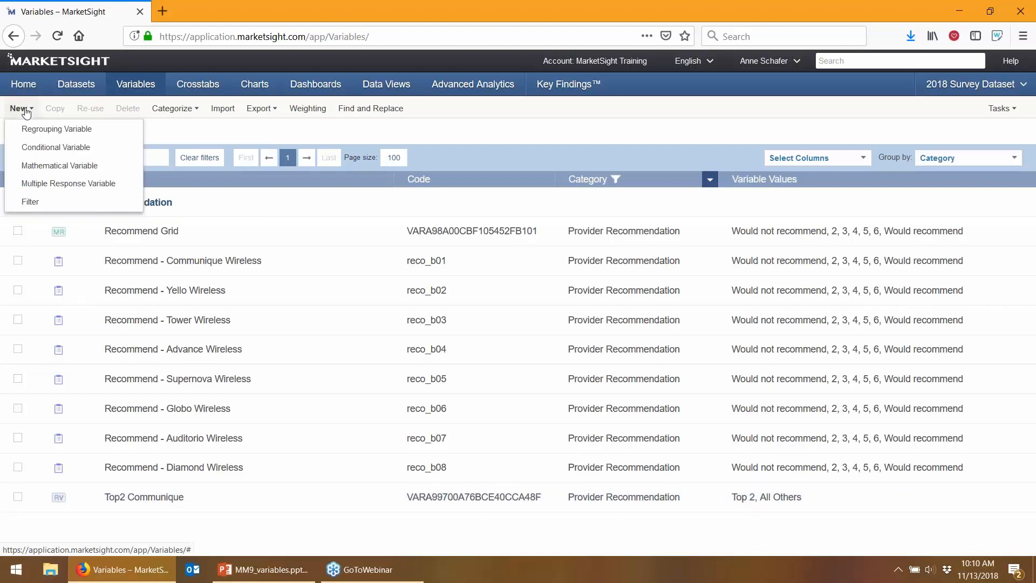
# Create conditional variable 'Gender/Income' under Demographics and begin adding its first value
pyautogui.click(25, 149)
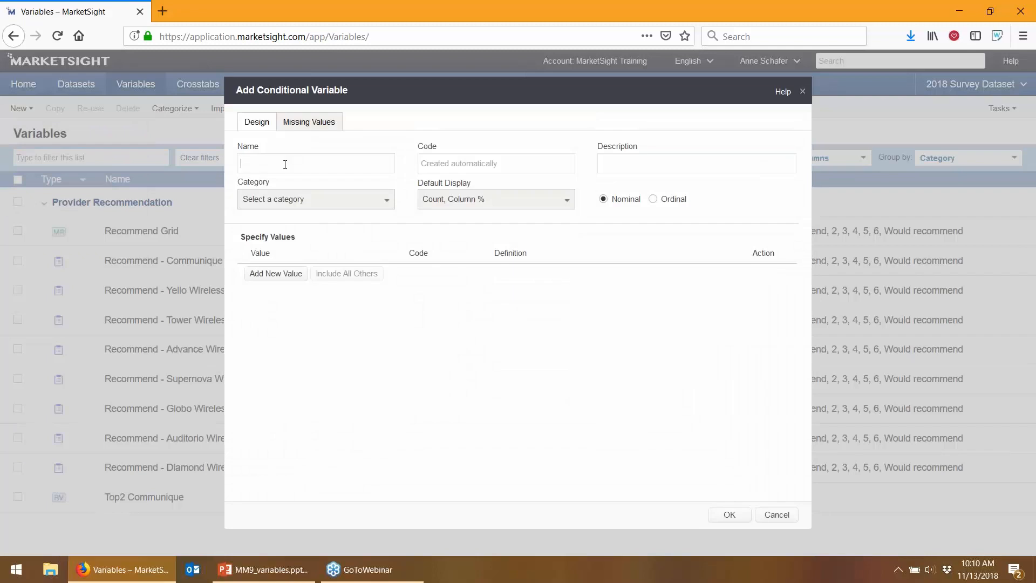
pyautogui.write('Gender/Income')
pyautogui.click(272, 201)
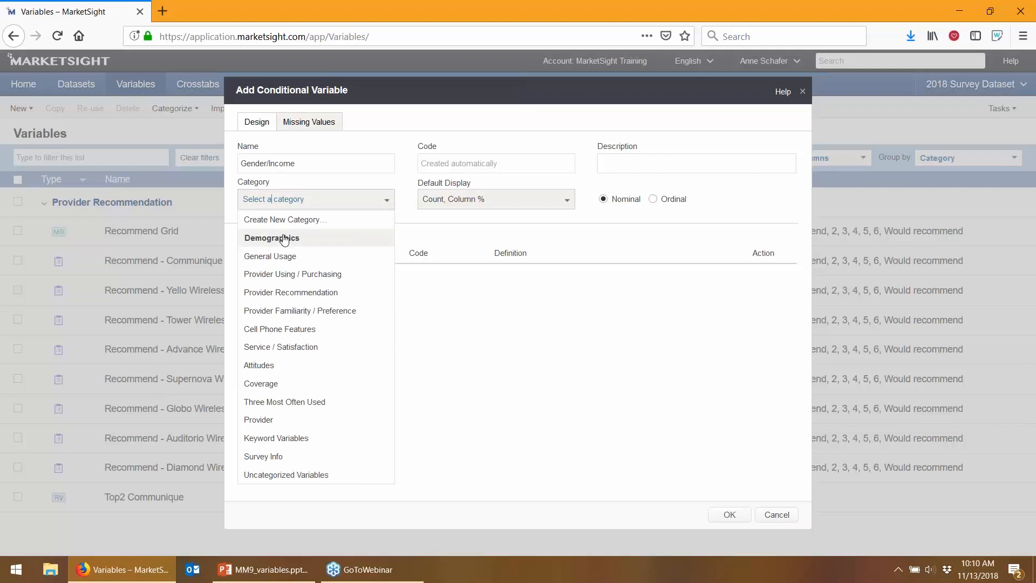
pyautogui.click(273, 237)
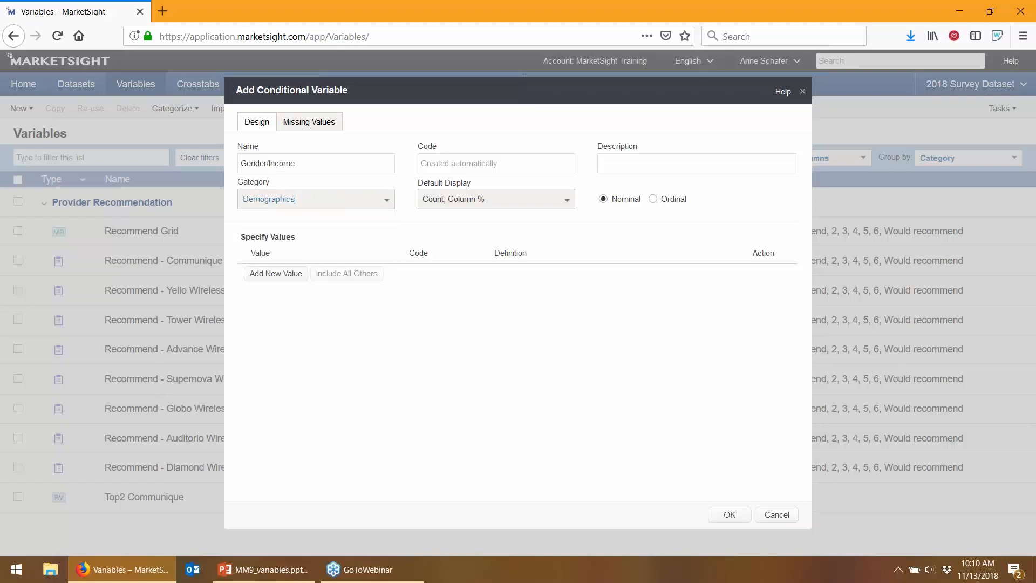
pyautogui.click(268, 275)
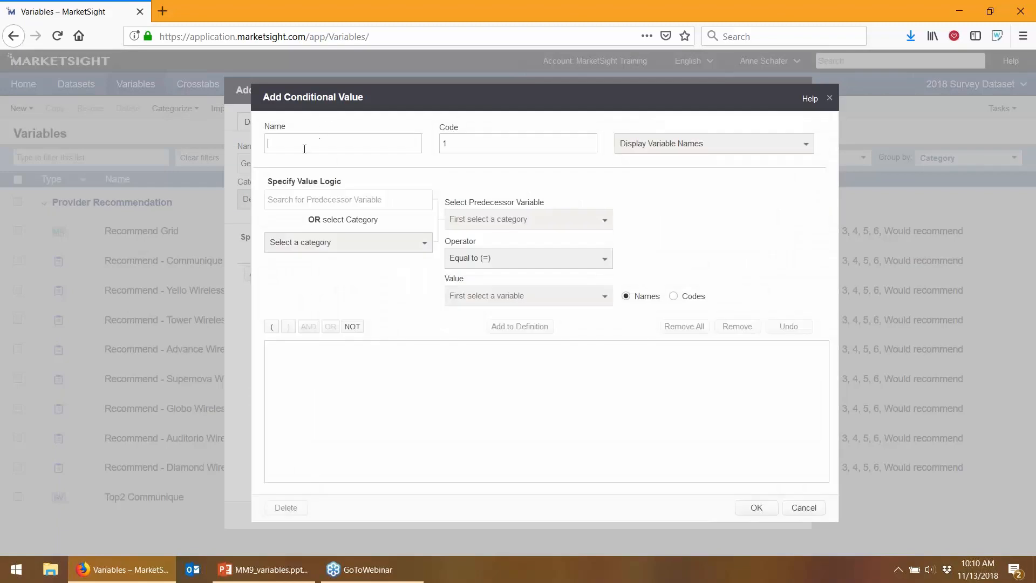
# Name the value 'Female, Under 20k' and add Gender = F to its definition
pyautogui.write('Female, Unde')
pyautogui.write('r 20k')
pyautogui.write('gender')
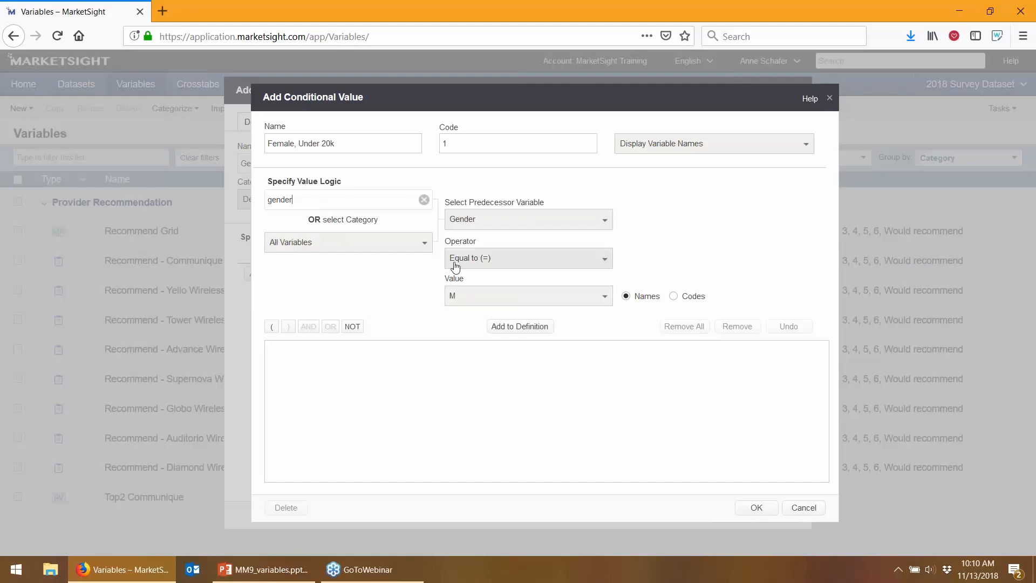
pyautogui.click(475, 303)
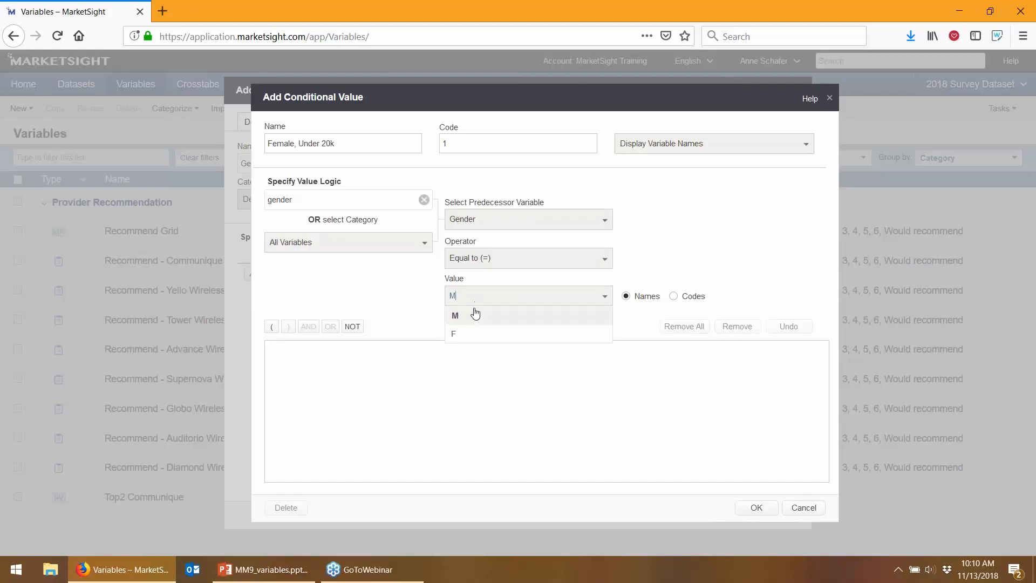
pyautogui.click(468, 336)
pyautogui.click(508, 334)
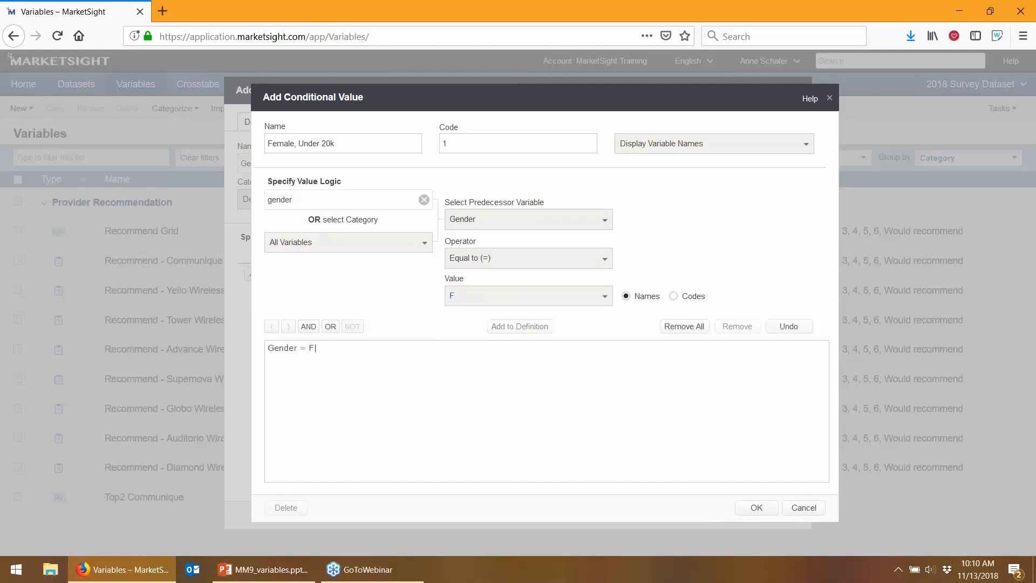
# Join Household Income = Under $20,000 with AND and save the value
pyautogui.click(308, 326)
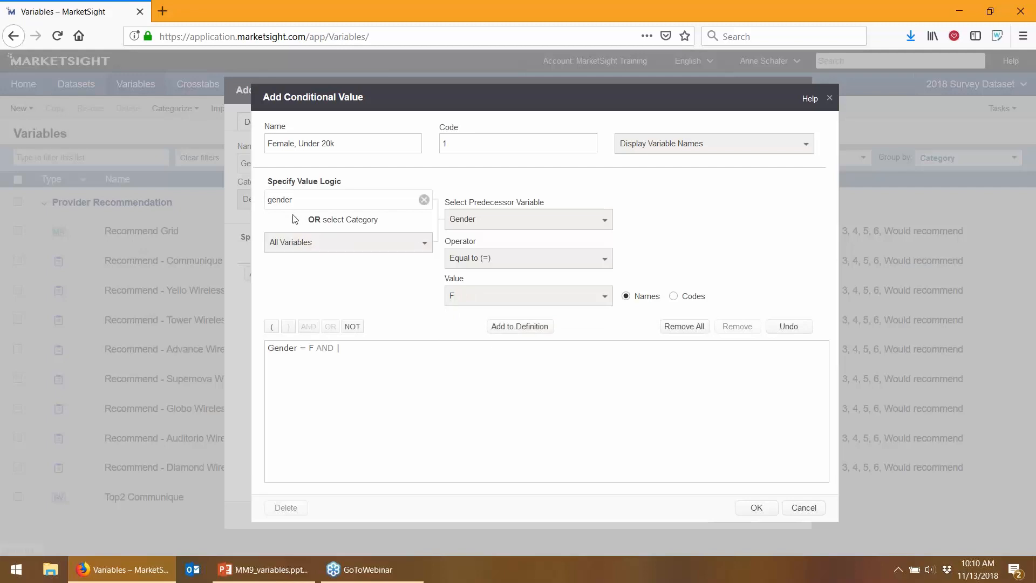
pyautogui.moveTo(298, 201); pyautogui.dragTo(127, 181)
pyautogui.write('income')
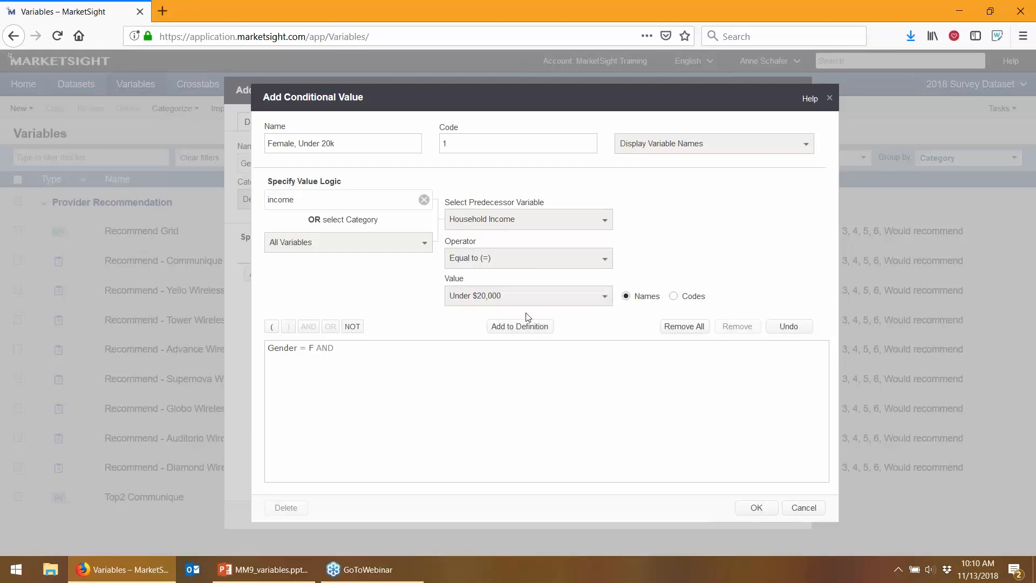
pyautogui.click(527, 327)
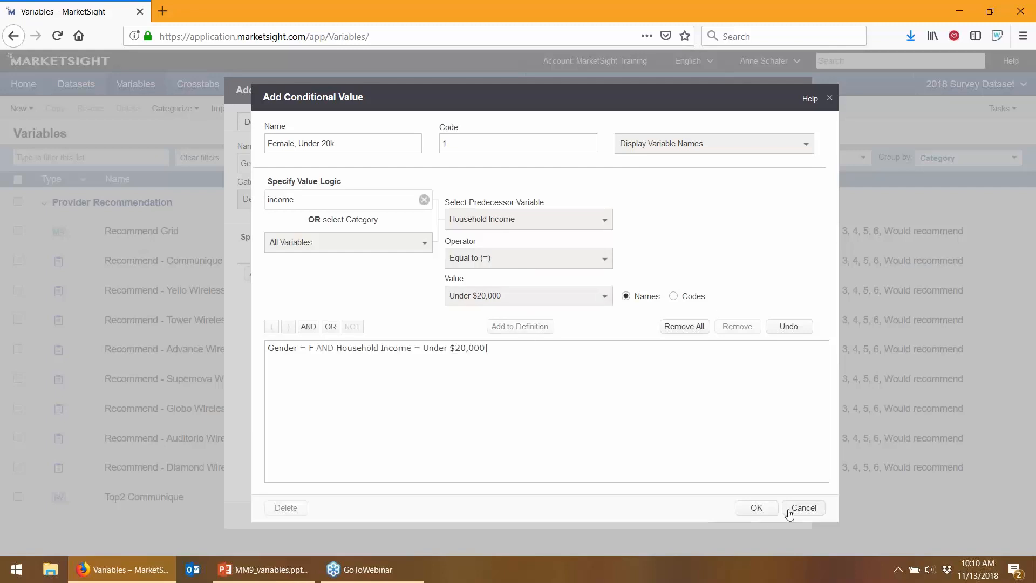
pyautogui.click(764, 510)
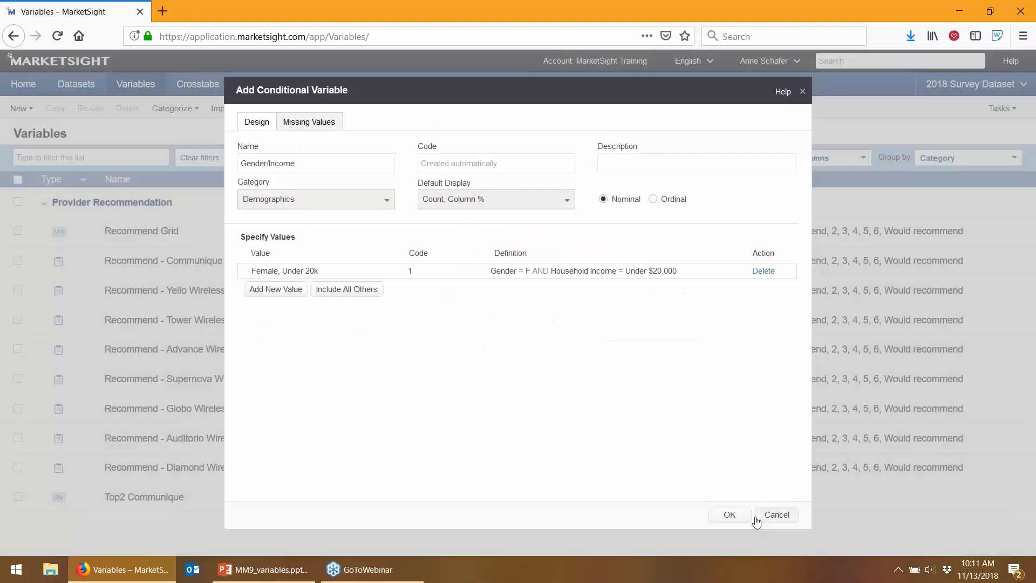
pyautogui.click(254, 287)
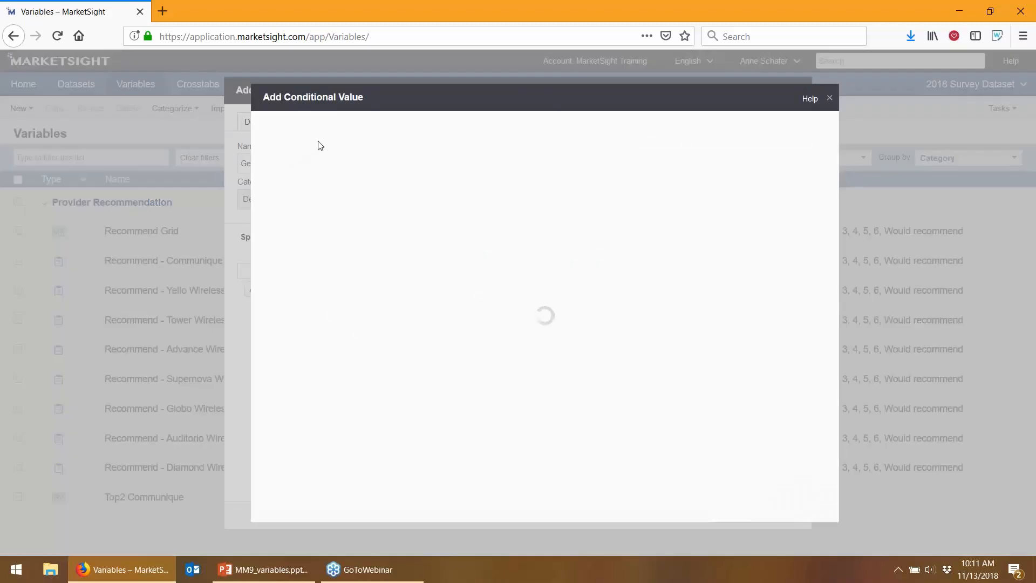
# Add a new value 'Male, Under 20k' defined by Gender = M
pyautogui.click(330, 143)
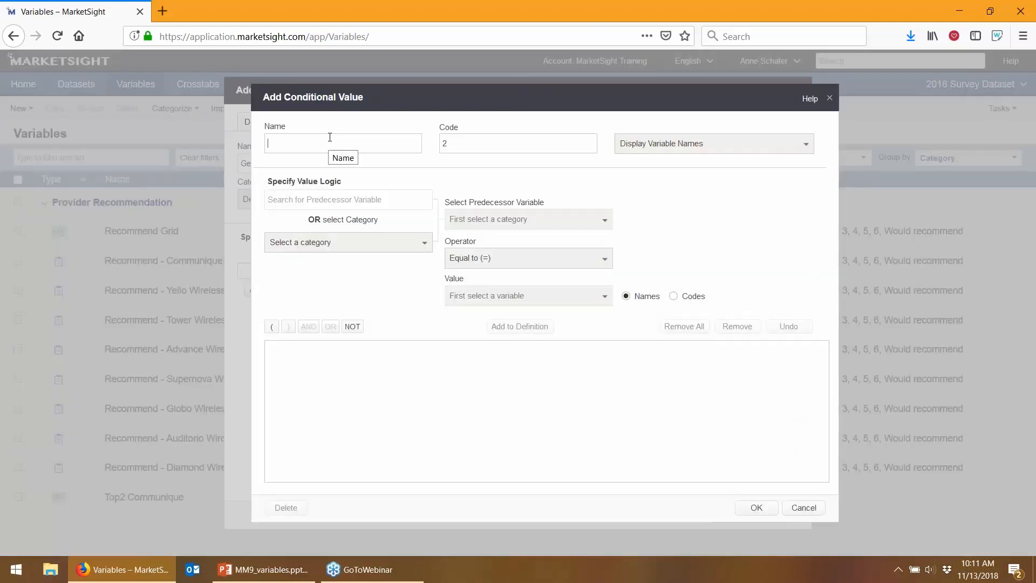
pyautogui.write('M')
pyautogui.write('le.')
pyautogui.press('BackSpace')
pyautogui.press('BackSpace')
pyautogui.write('ale, Under 20k')
pyautogui.click(308, 200)
pyautogui.write('gender')
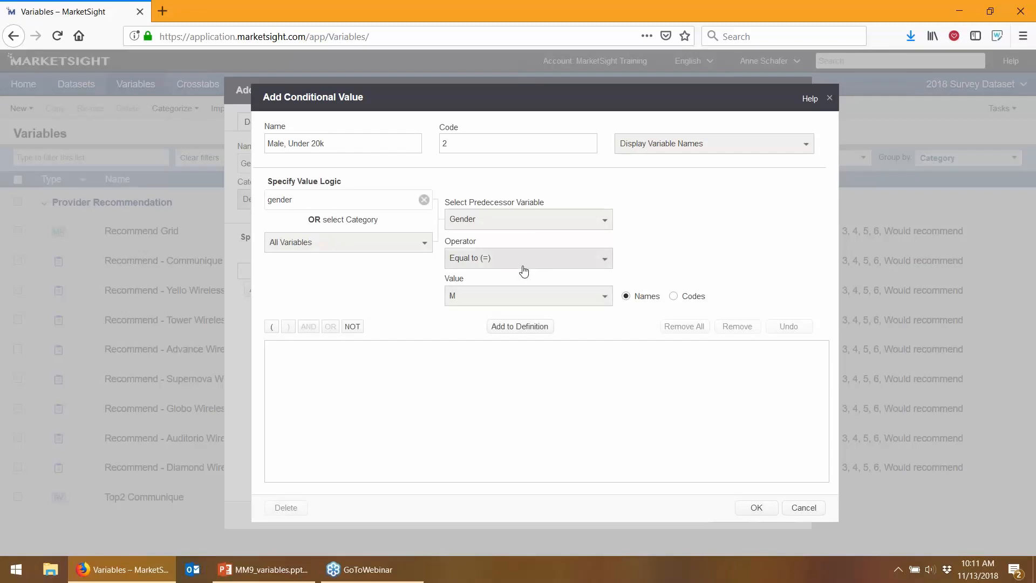
pyautogui.click(516, 331)
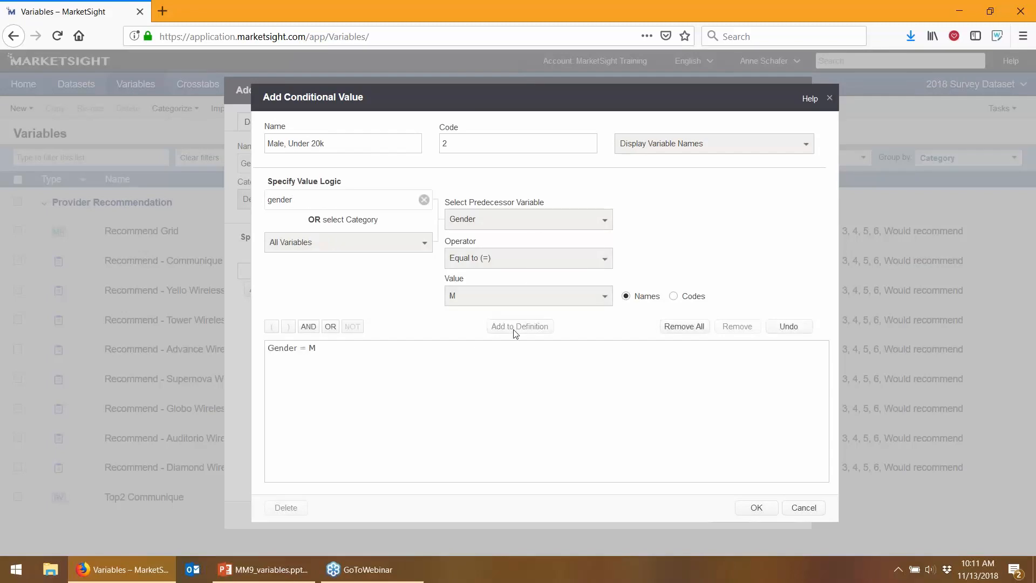
# Join Household Income = Under $20,000 with AND and save the Male, Under 20k value
pyautogui.click(308, 326)
pyautogui.hotkey('ctrl', 'a')
pyautogui.write('income')
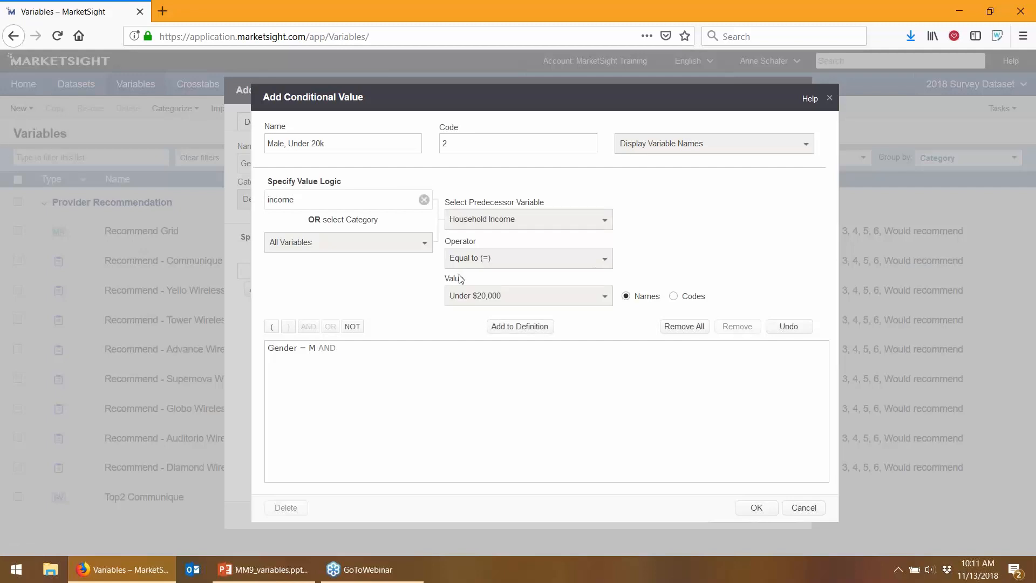
pyautogui.click(488, 323)
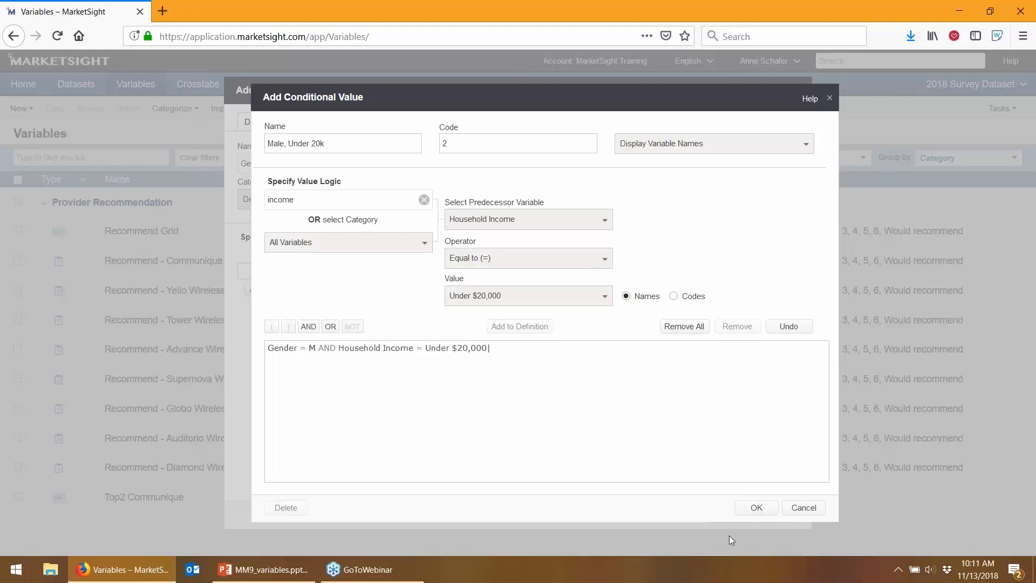
pyautogui.click(756, 508)
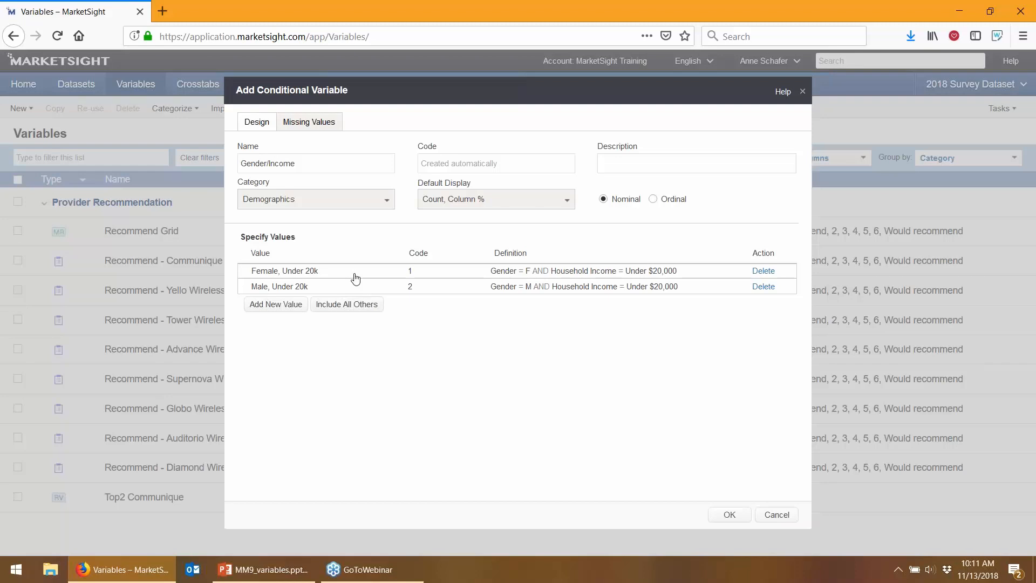
# Add an All Others value including missing answers and save the Gender/Income variable
pyautogui.click(351, 305)
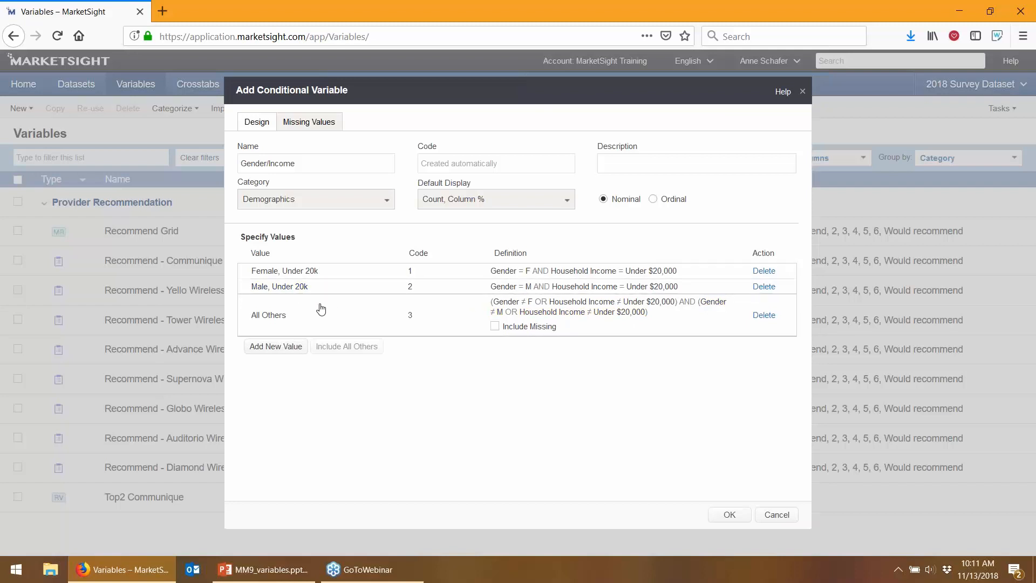
pyautogui.click(495, 326)
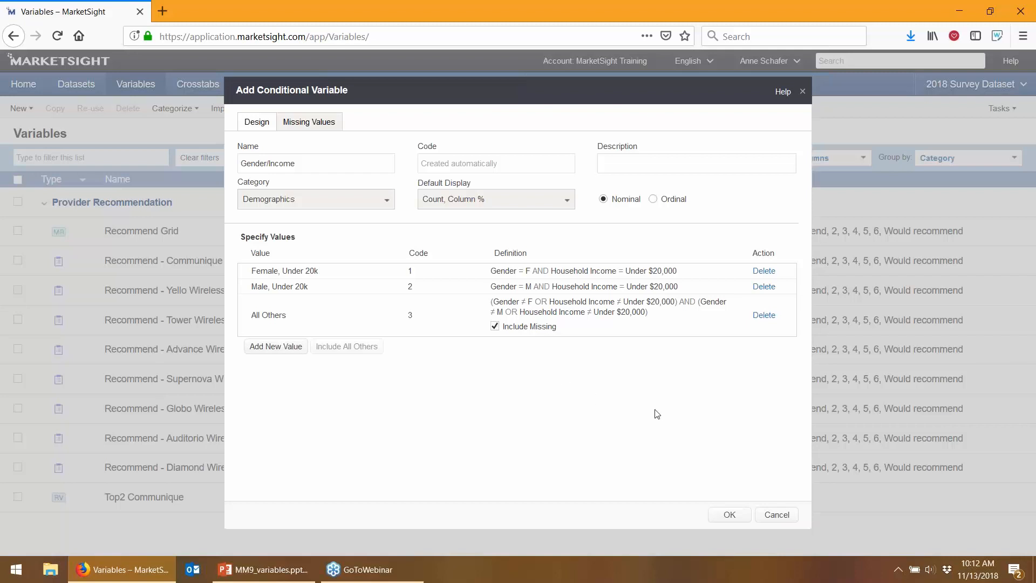
pyautogui.click(721, 520)
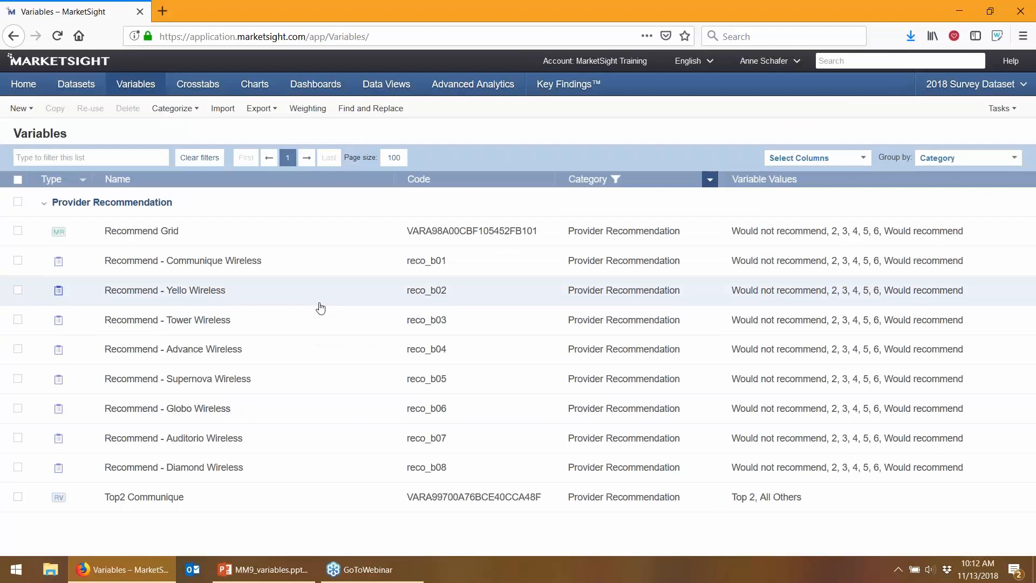
# Filter the variable list to Demographics and scroll to find Gender/Income
pyautogui.click(710, 179)
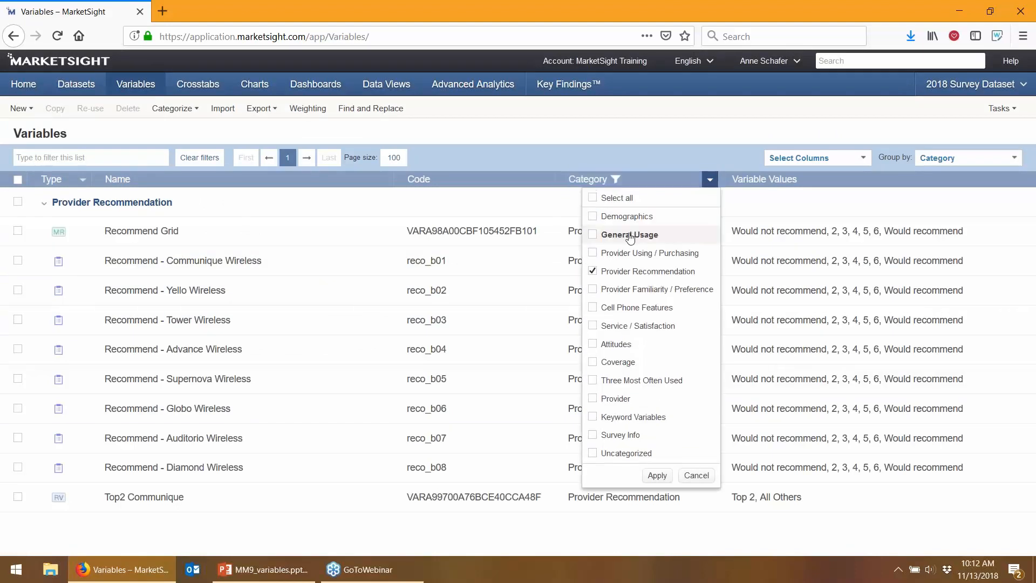
pyautogui.click(627, 220)
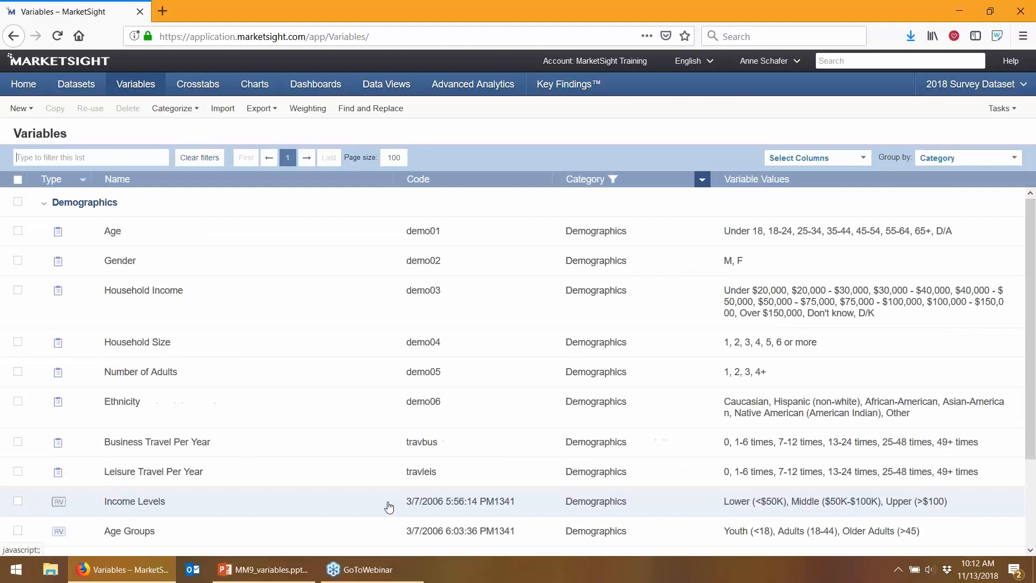
pyautogui.scroll(-3, 184, 476)
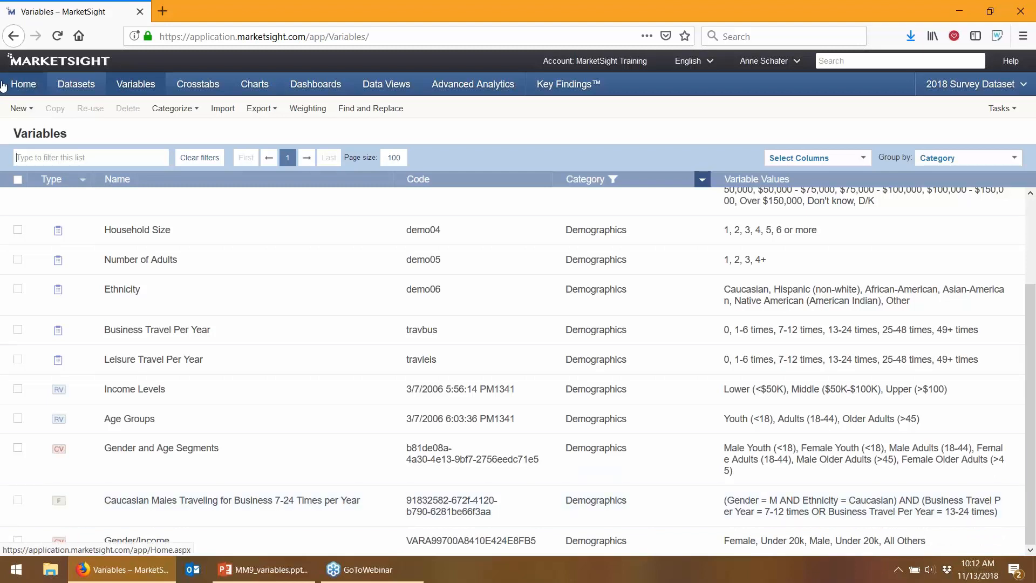
pyautogui.click(13, 108)
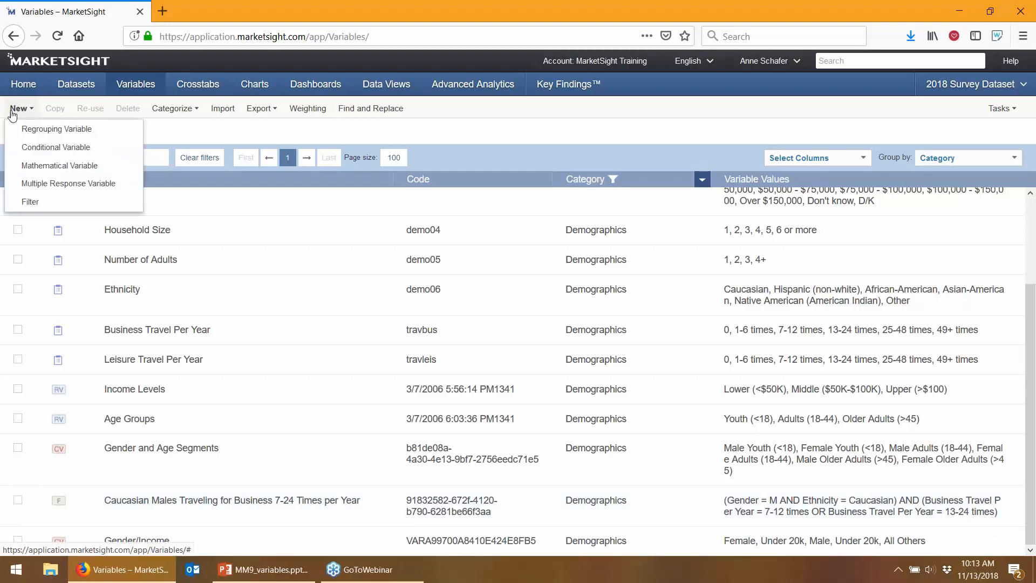
# Start a multiple response variable named '11-13-18 Features' and expand Cell Phone Features
pyautogui.click(15, 186)
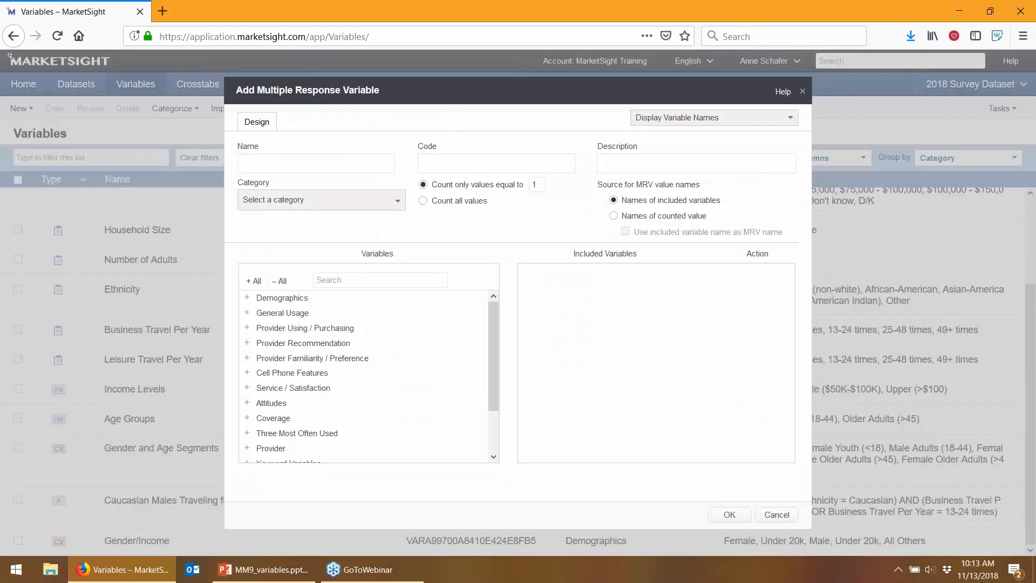
pyautogui.click(245, 166)
pyautogui.write('11-13-18 Features')
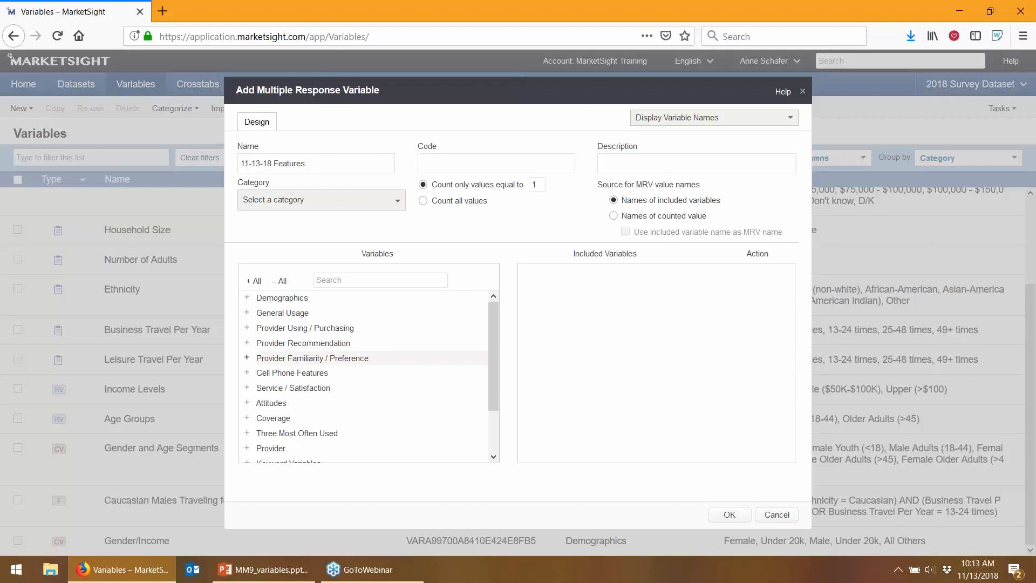
pyautogui.click(247, 373)
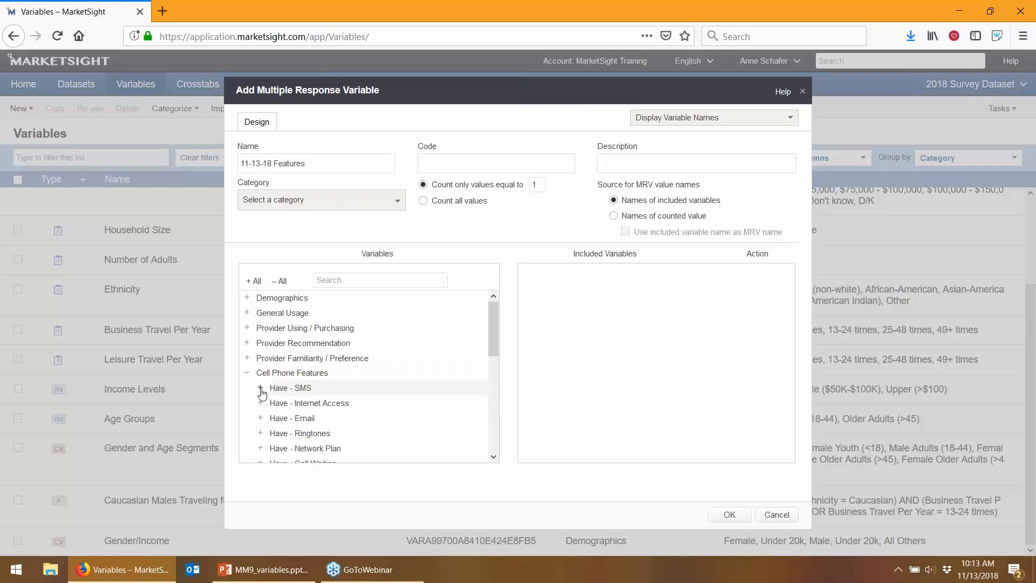
pyautogui.scroll(-2, 262, 394)
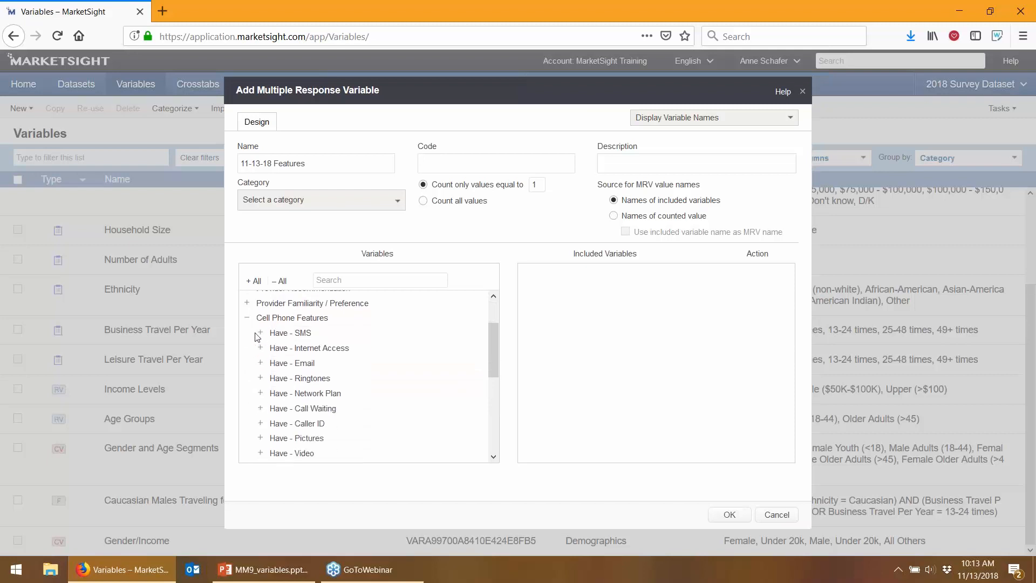
pyautogui.click(260, 333)
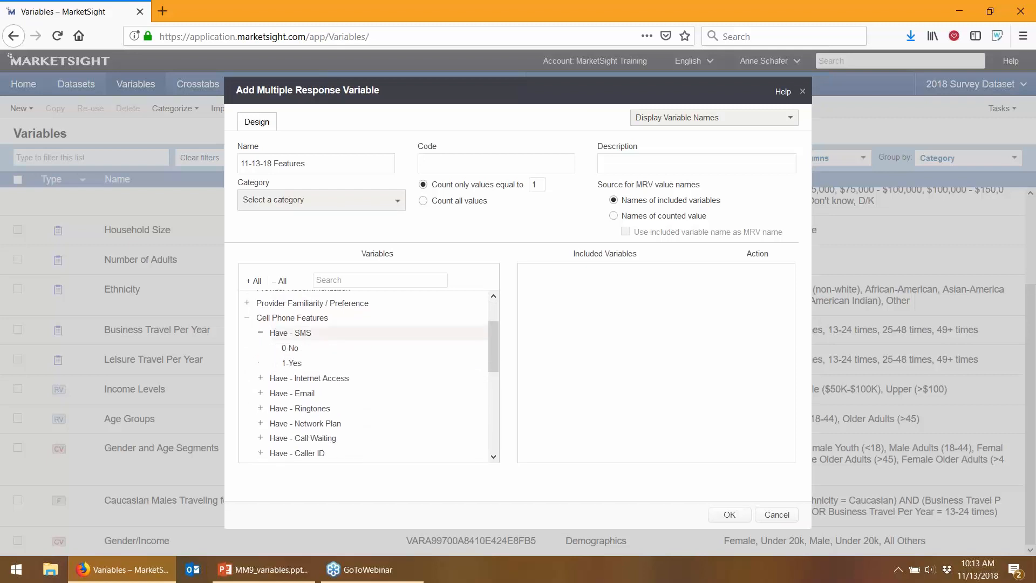
pyautogui.click(293, 364)
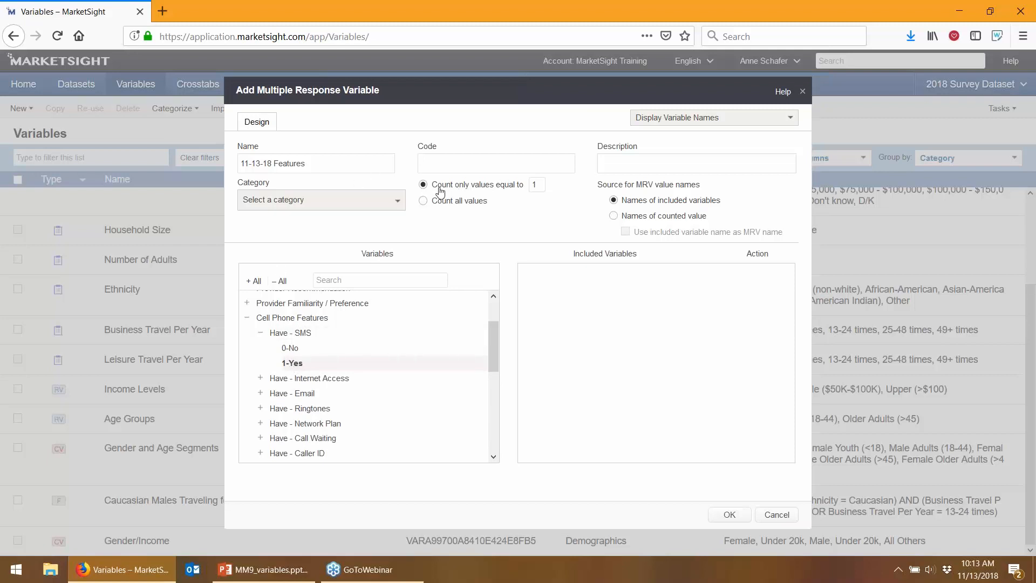
pyautogui.doubleClick(538, 187)
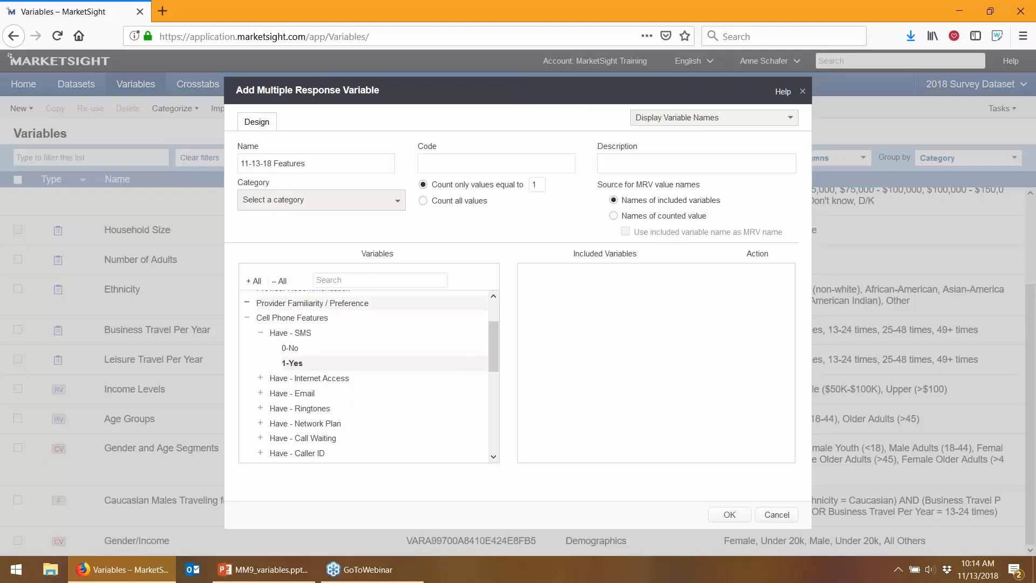
pyautogui.click(247, 303)
pyautogui.click(261, 318)
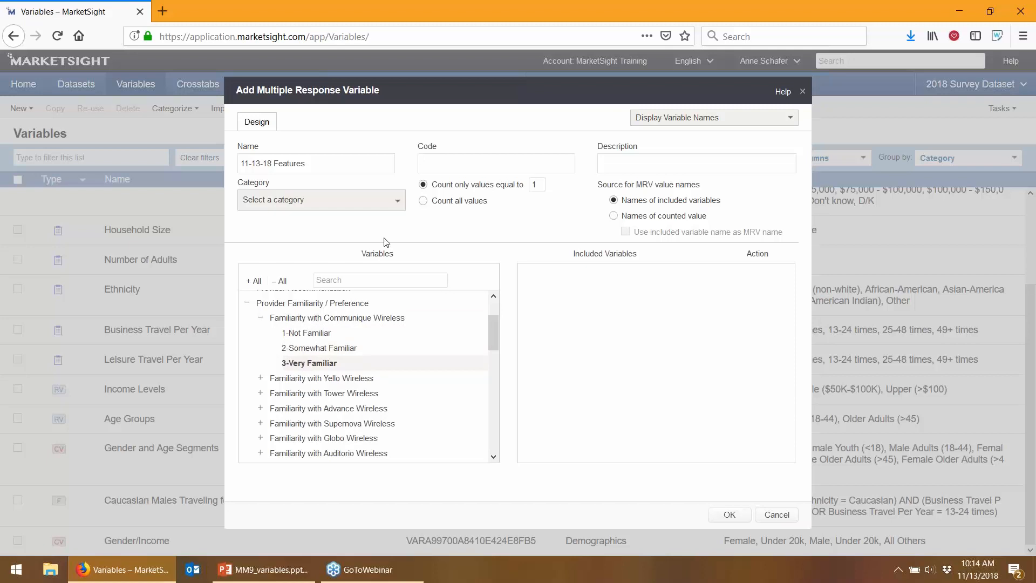
pyautogui.click(423, 201)
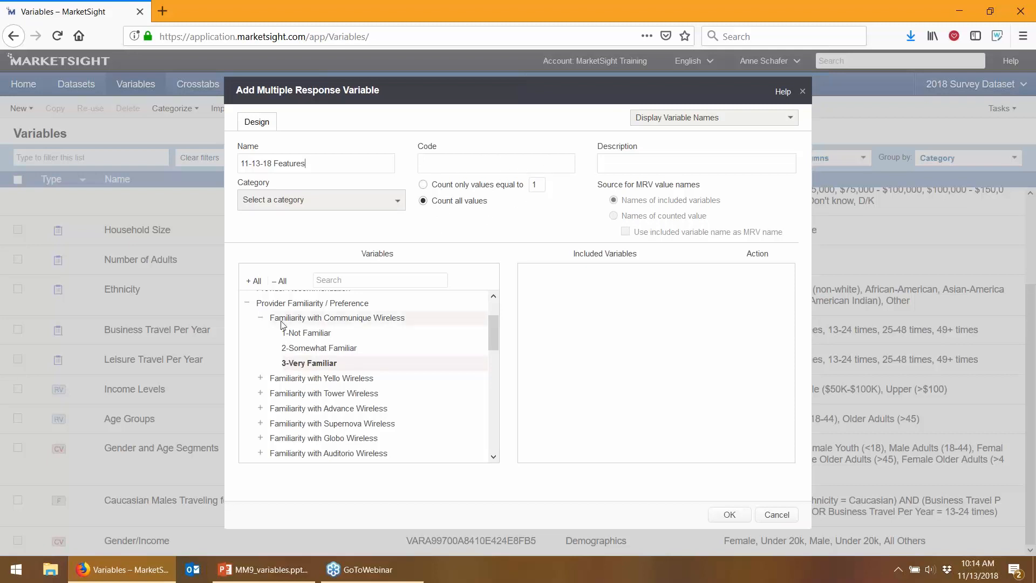
pyautogui.click(260, 317)
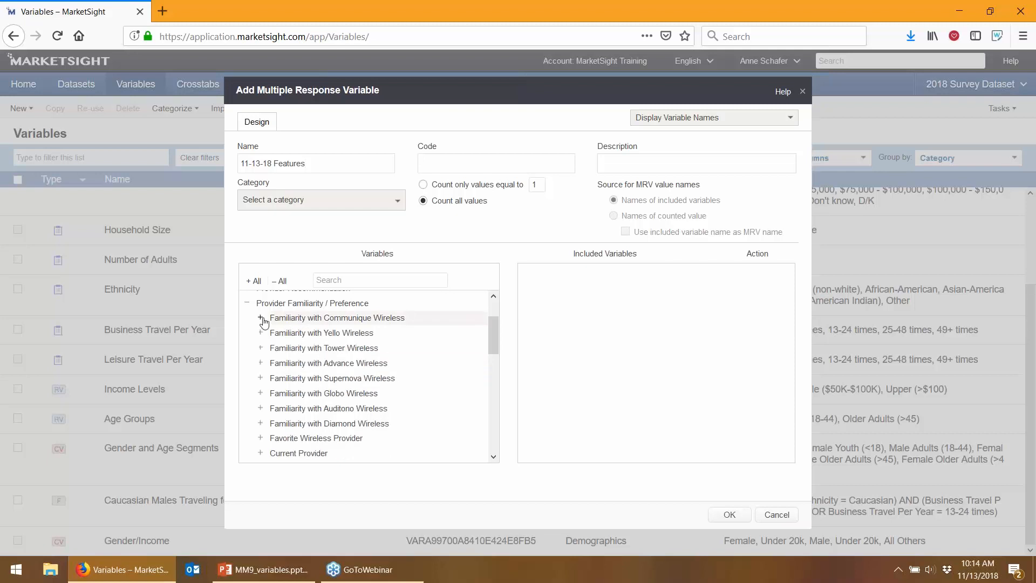
pyautogui.click(423, 184)
pyautogui.click(247, 303)
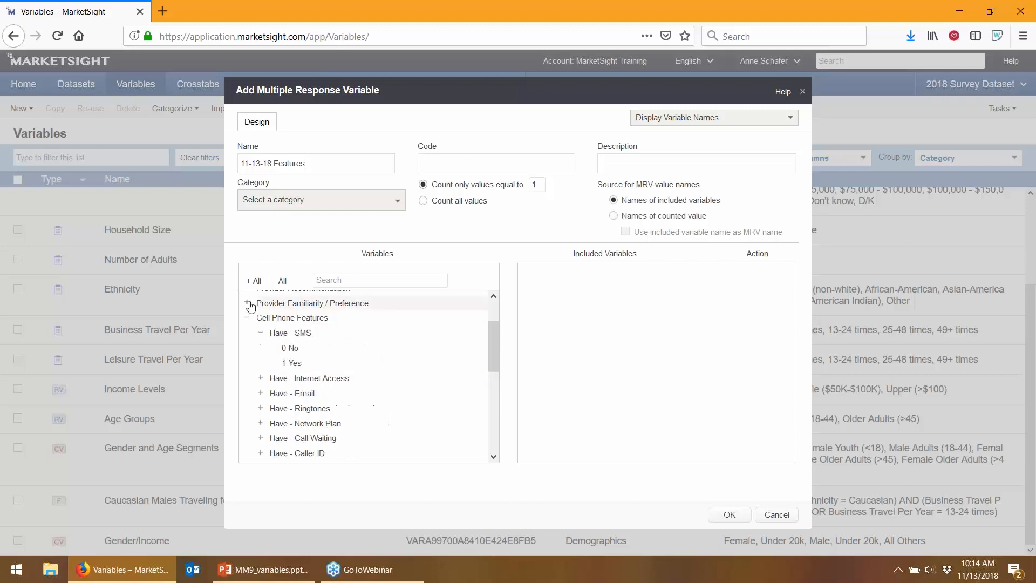
pyautogui.click(260, 333)
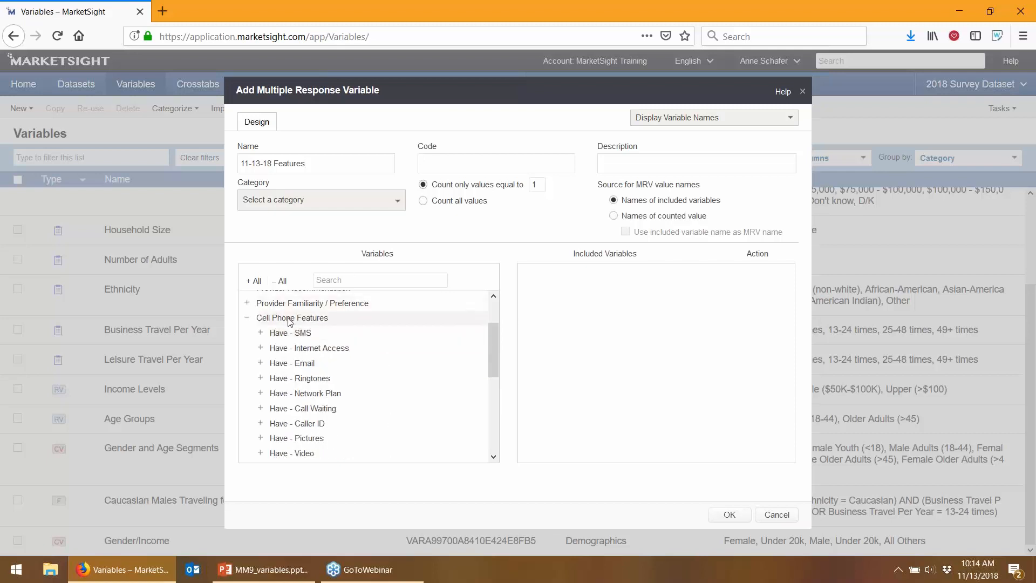
pyautogui.click(291, 320)
# Include all Cell Phone Features variables except USE TOP - MRV and save the variable
pyautogui.moveTo(296, 325); pyautogui.dragTo(607, 309)
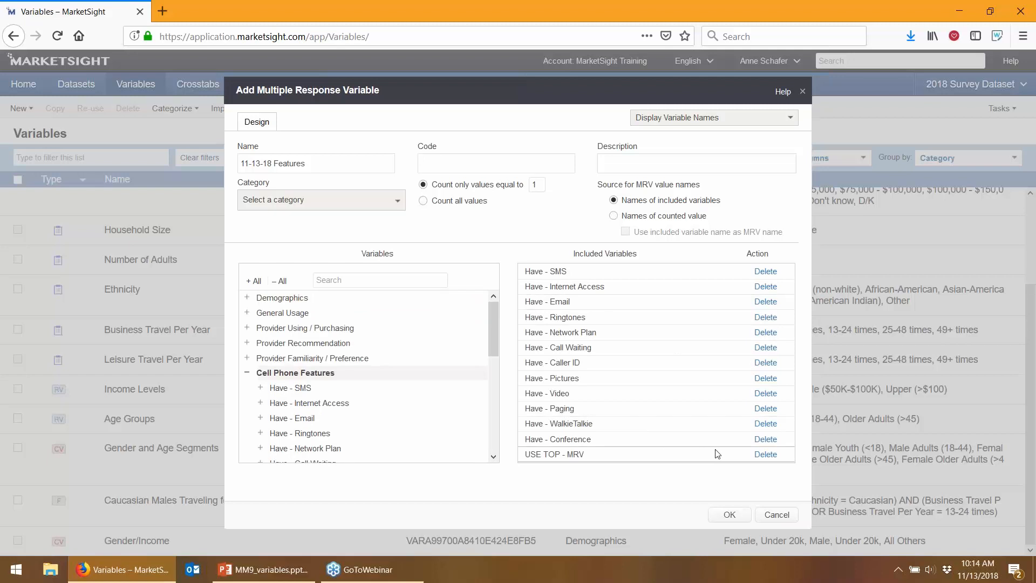
pyautogui.click(764, 455)
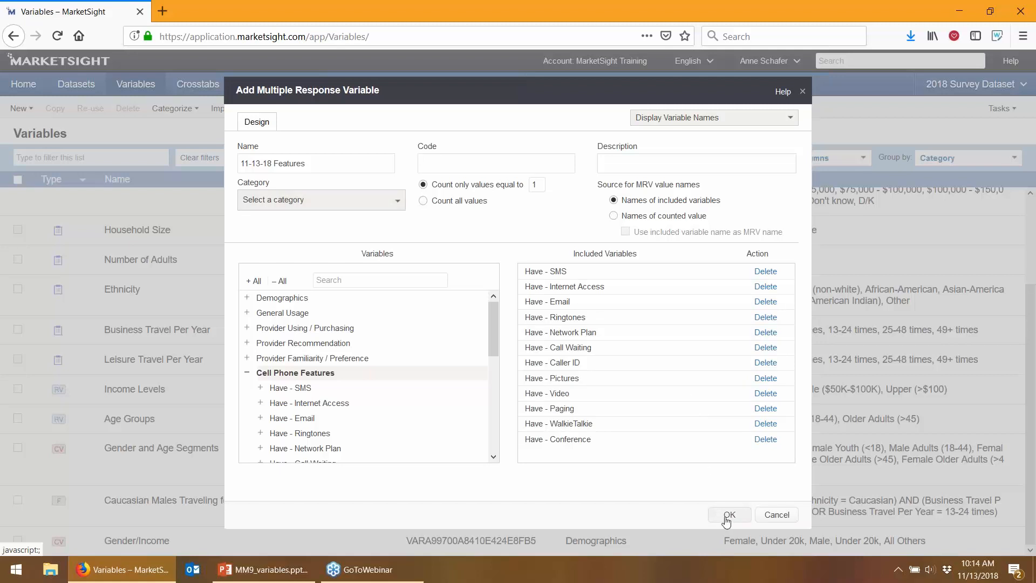
pyautogui.click(728, 515)
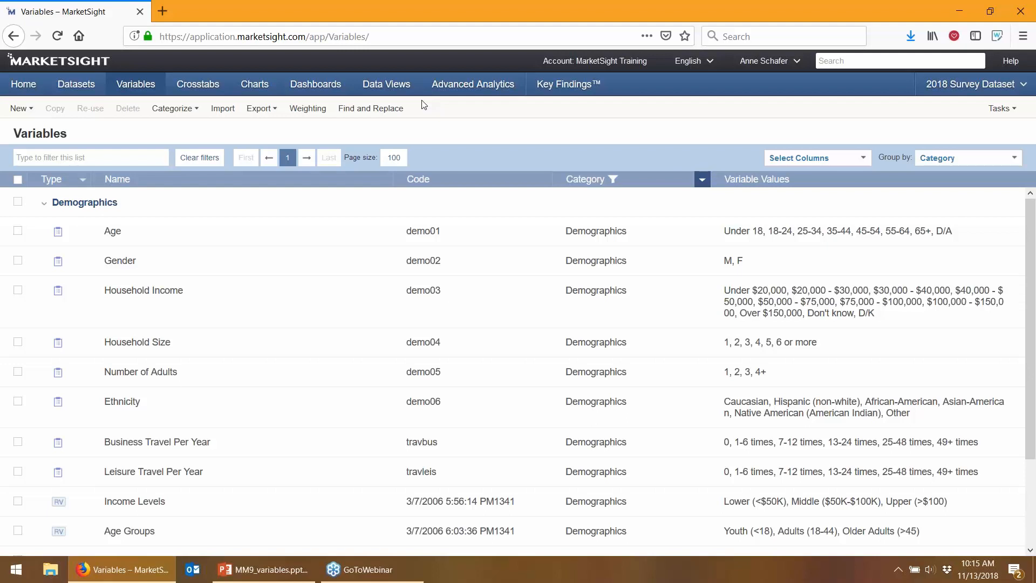
# Begin a new weight variable and expand Demographics in its variable tree
pyautogui.click(307, 109)
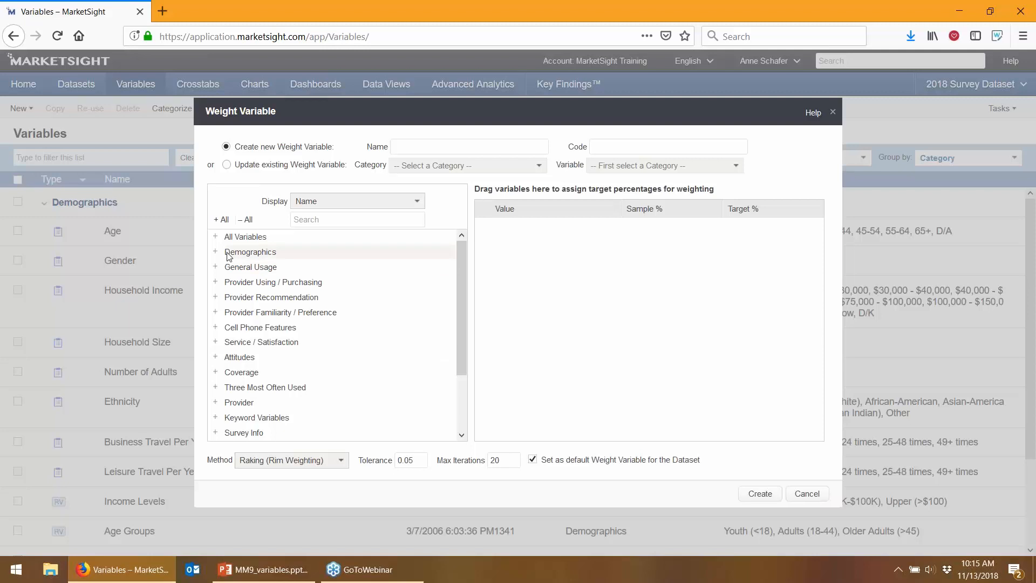
pyautogui.click(250, 251)
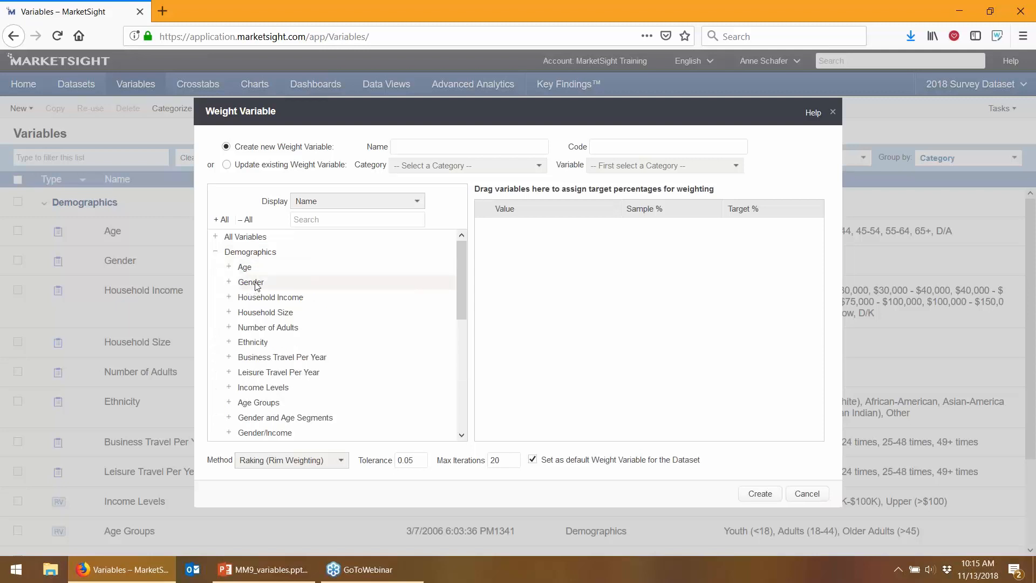
# Add Gender to the weighting targets at 50% M and 50% F, then add Ethnicity
pyautogui.moveTo(256, 286); pyautogui.dragTo(594, 286)
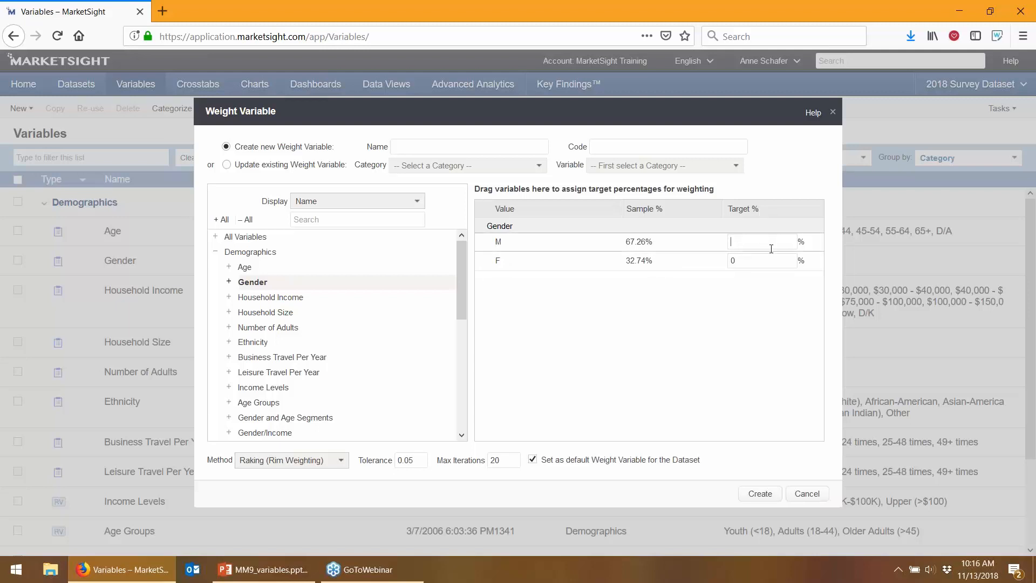
pyautogui.write('50')
pyautogui.press('Tab')
pyautogui.write('5')
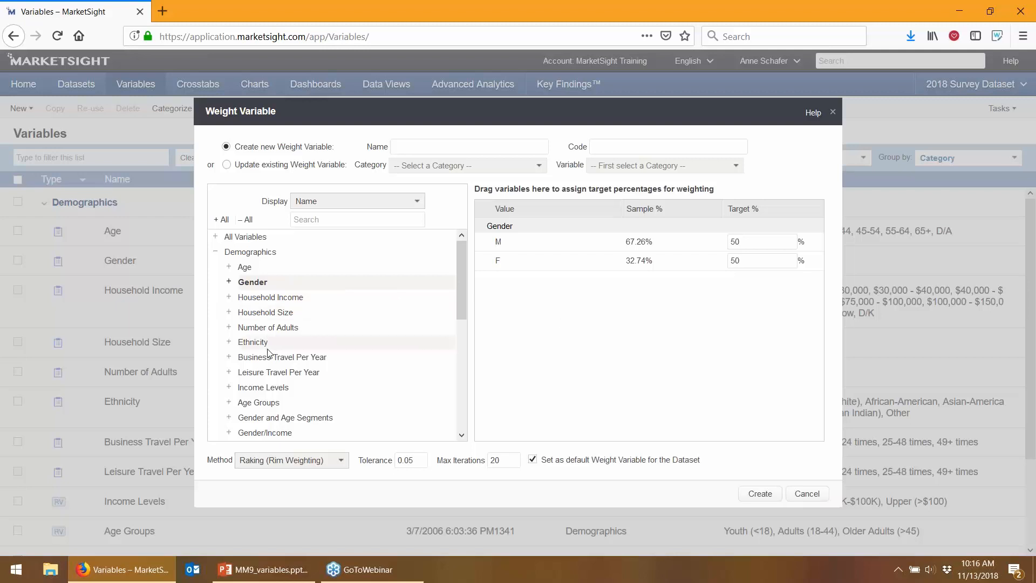
pyautogui.doubleClick(231, 346)
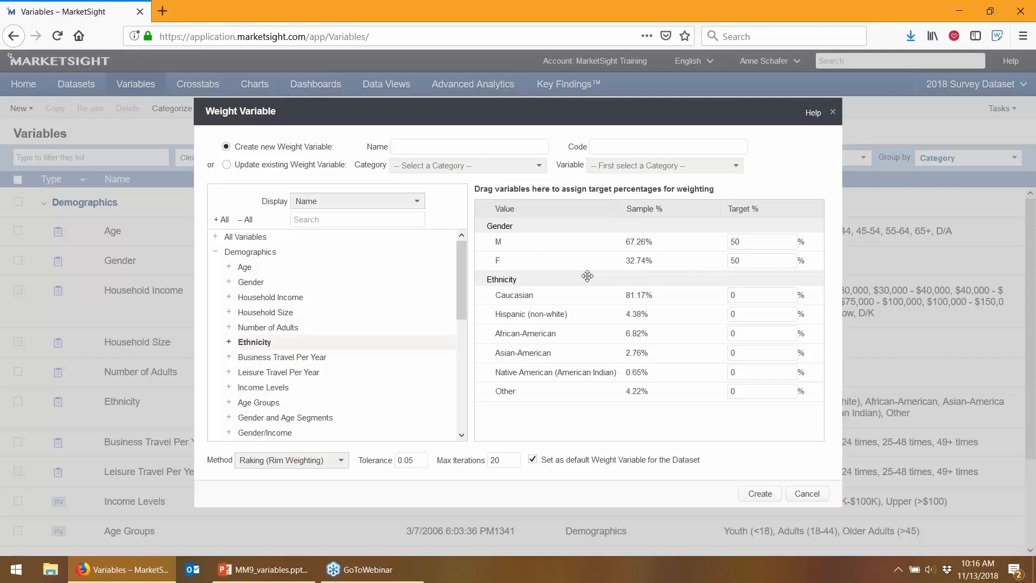
# Drag Ethnicity out of the weighting targets back to the variable tree
pyautogui.moveTo(588, 275); pyautogui.dragTo(366, 282)
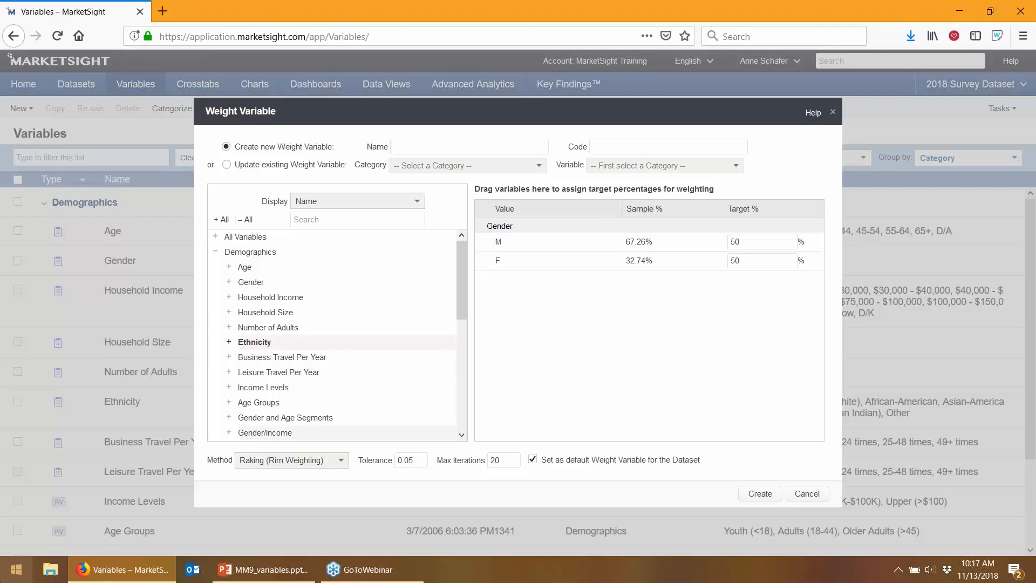
# Enter gender_test_11-13 as both name and code, then create the weight variable
pyautogui.click(428, 150)
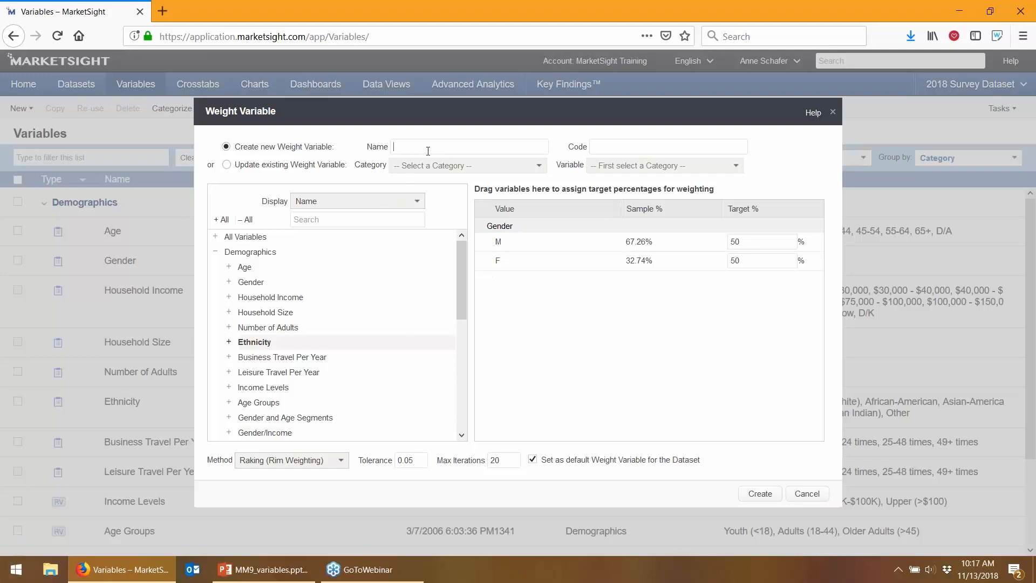
pyautogui.write('gender_test_11-13')
pyautogui.click(617, 150)
pyautogui.write('gender_test_11-13')
pyautogui.click(759, 495)
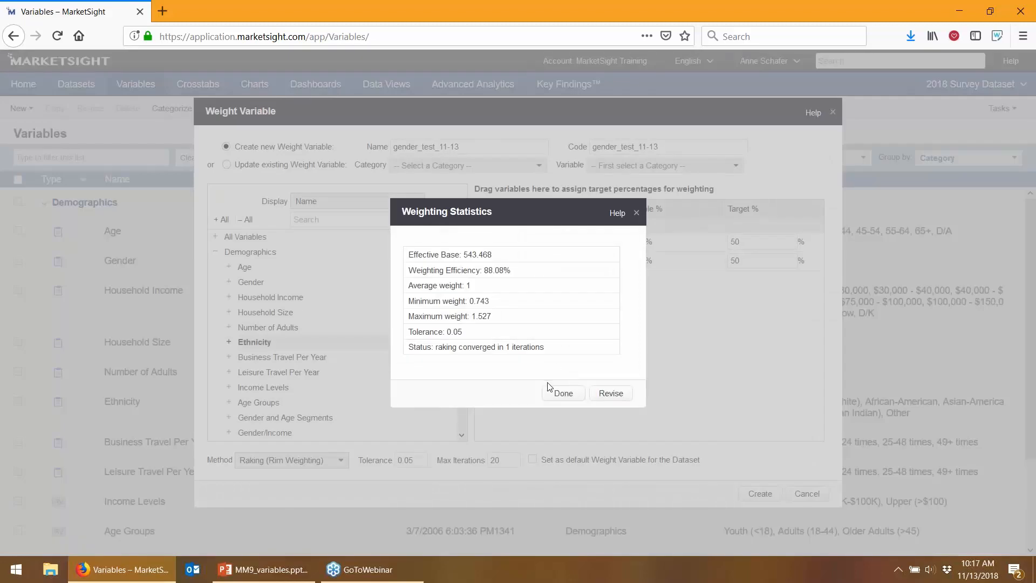
# Close the Weighting Statistics after reviewing 88.08% efficiency and 1-iteration convergence
pyautogui.click(578, 402)
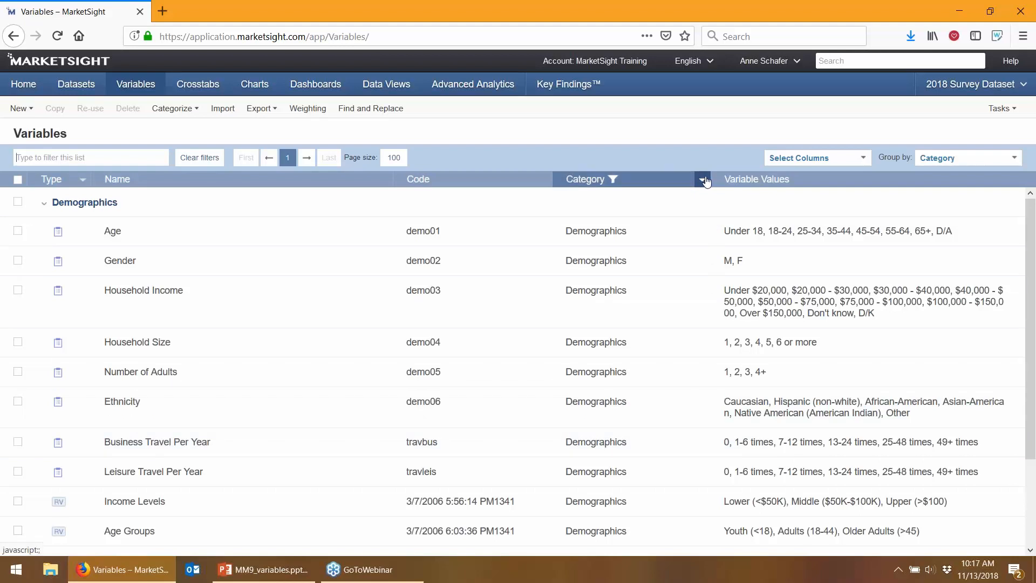
# Select all categories in the Category filter and apply it so every variable is listed
pyautogui.click(702, 180)
pyautogui.click(615, 199)
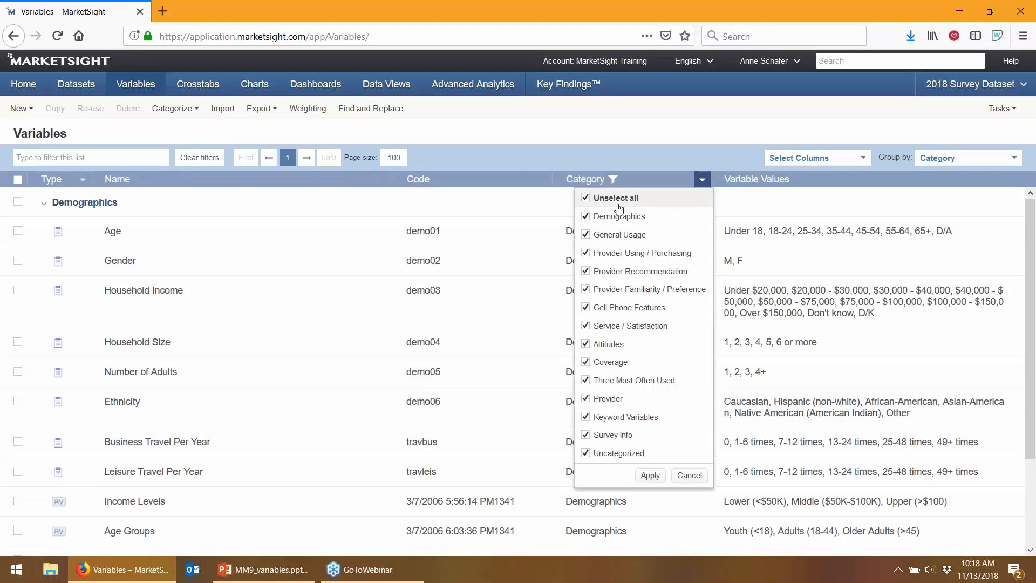
pyautogui.click(650, 477)
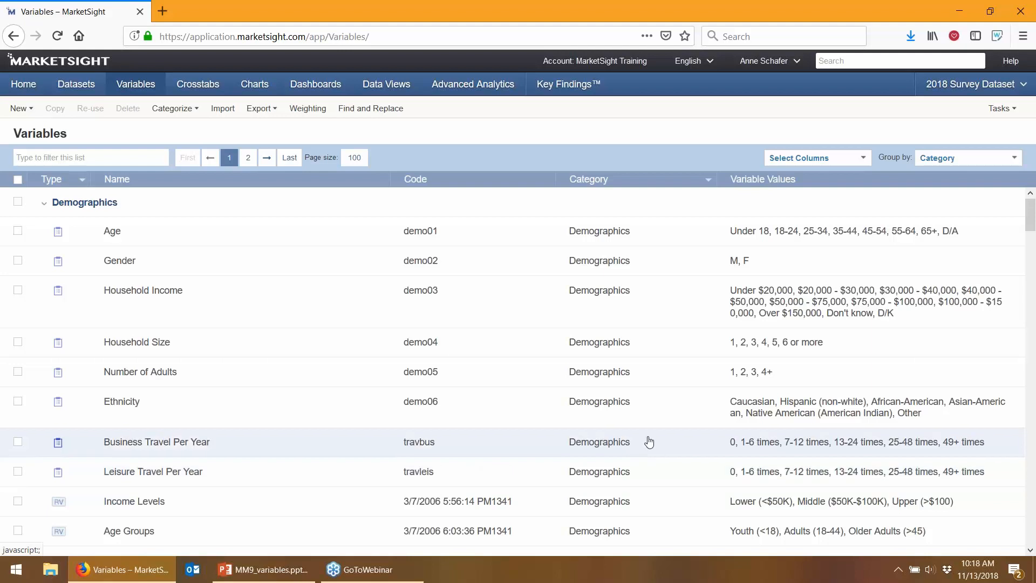
pyautogui.scroll(-7, 250, 435)
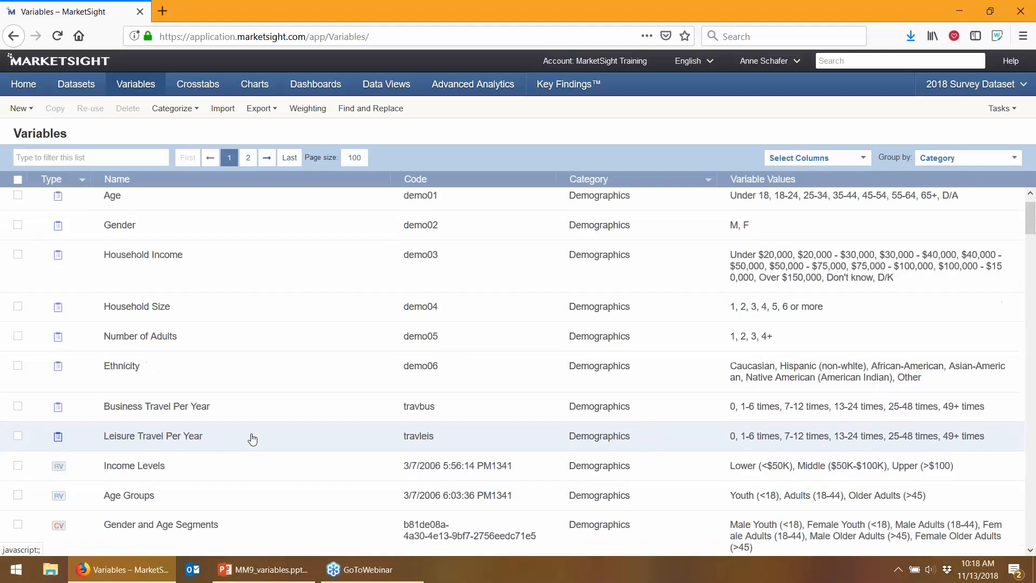
pyautogui.scroll(-5, 236, 434)
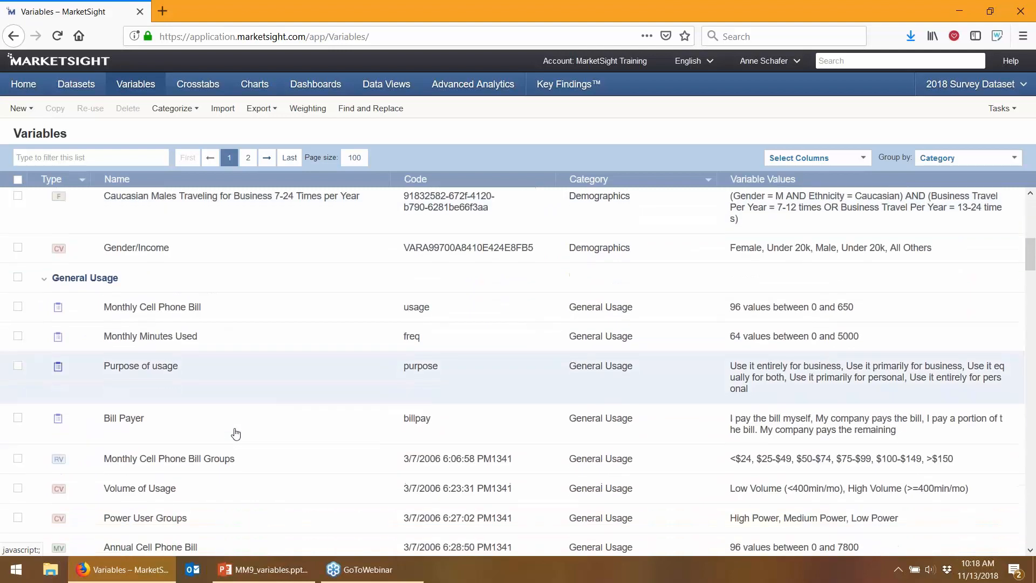
pyautogui.scroll(-2, 235, 433)
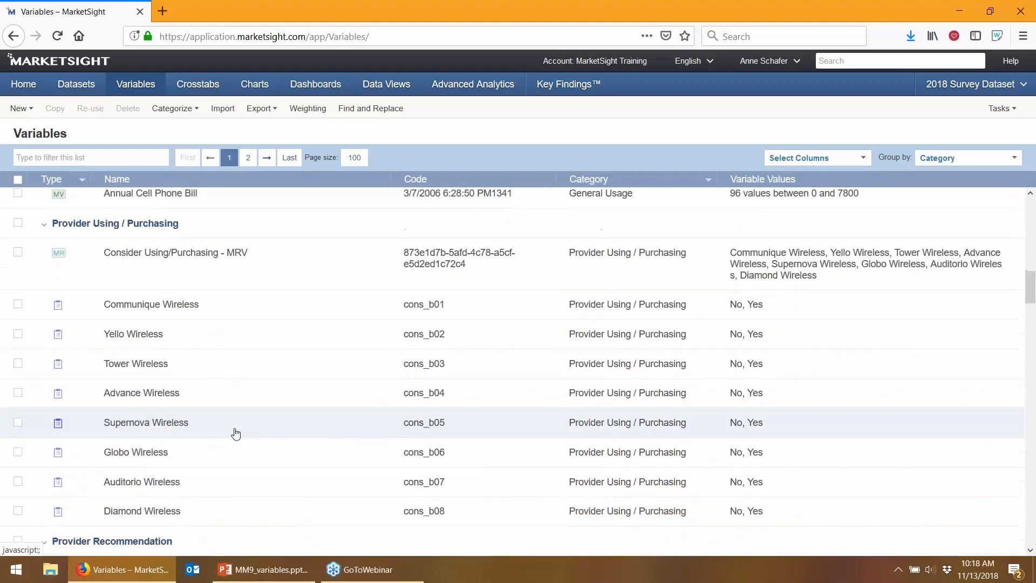
pyautogui.scroll(-5, 236, 433)
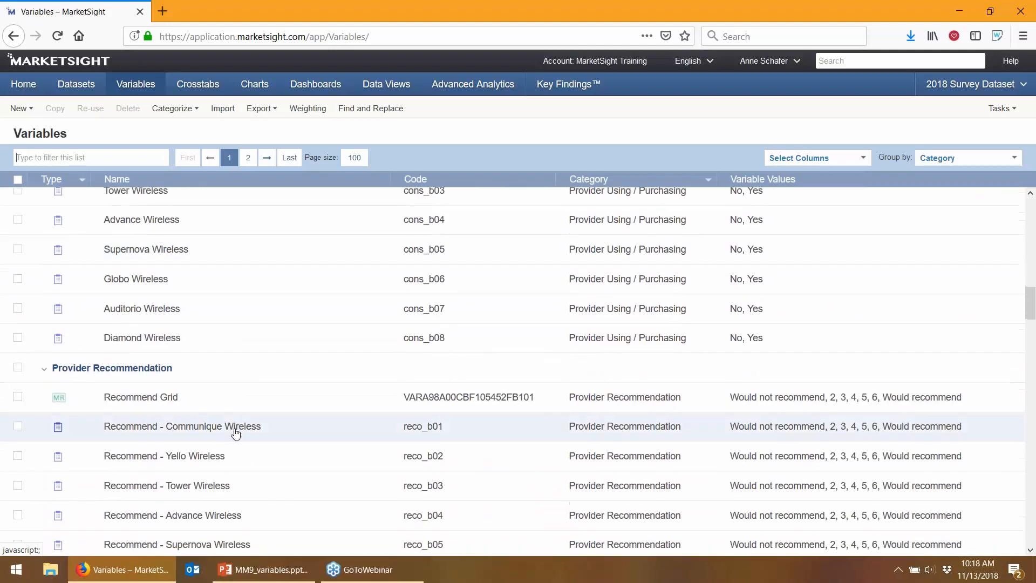
pyautogui.scroll(-1, 236, 433)
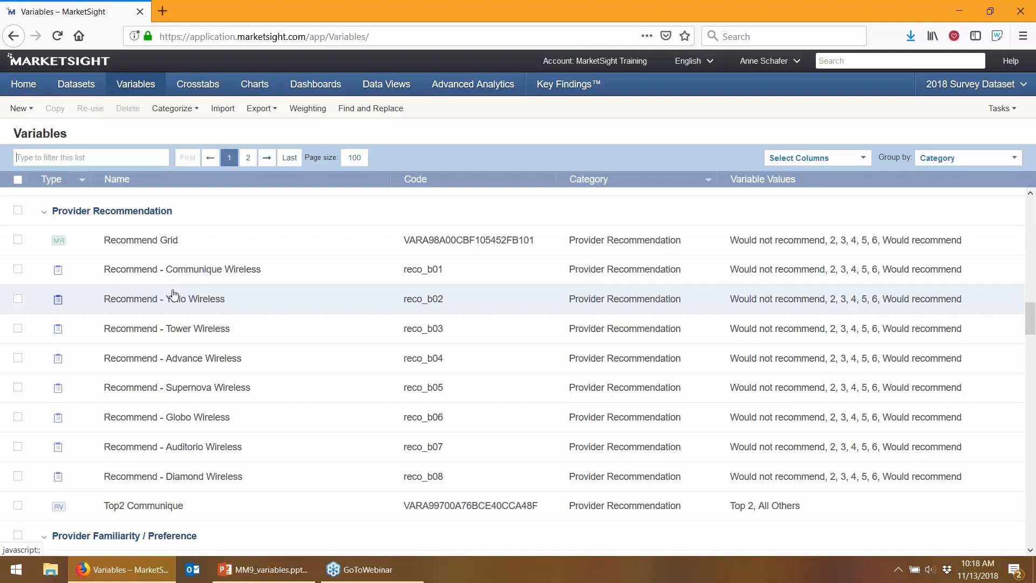
pyautogui.click(192, 270)
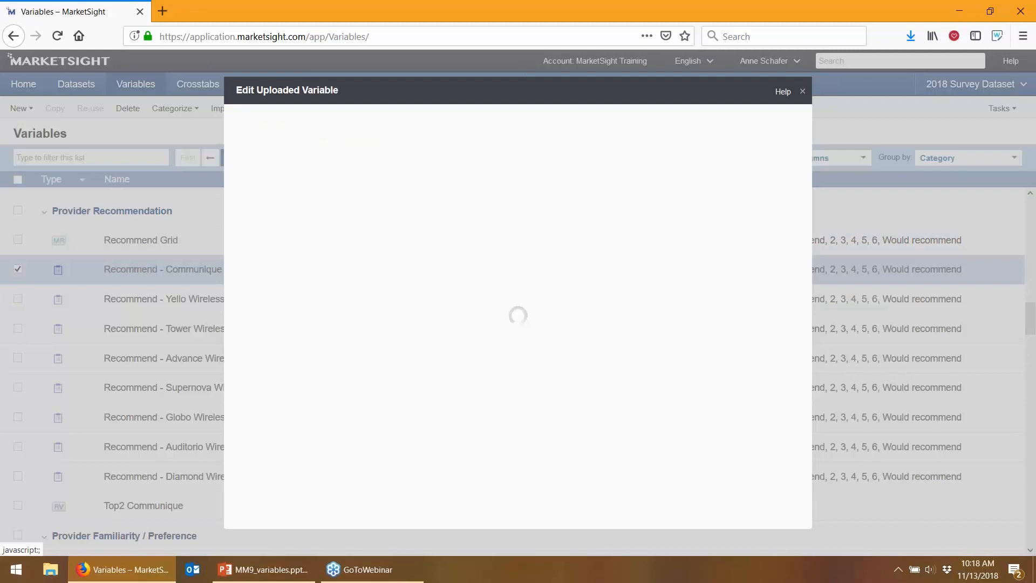
pyautogui.moveTo(293, 163); pyautogui.dragTo(240, 163)
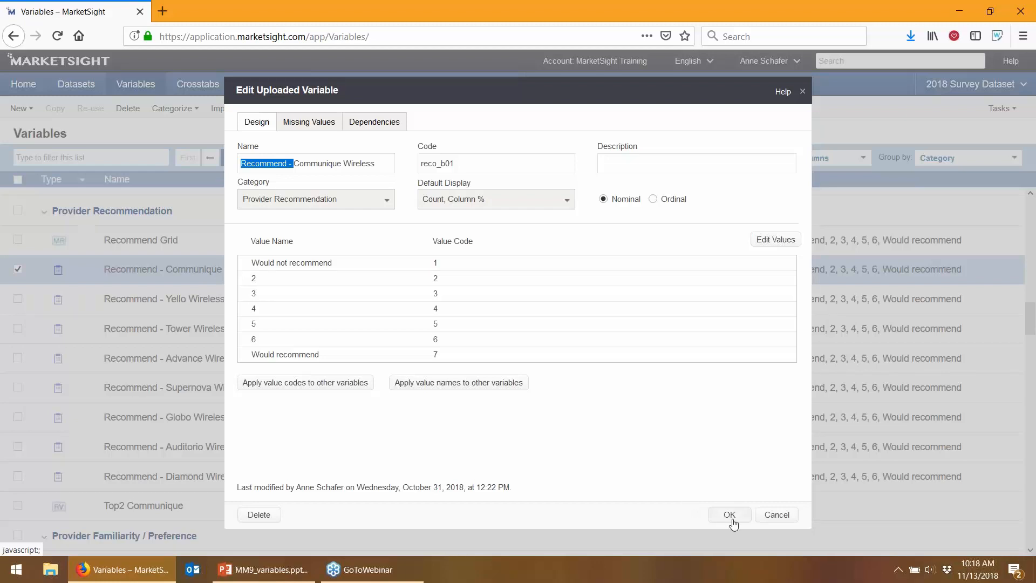
pyautogui.click(776, 514)
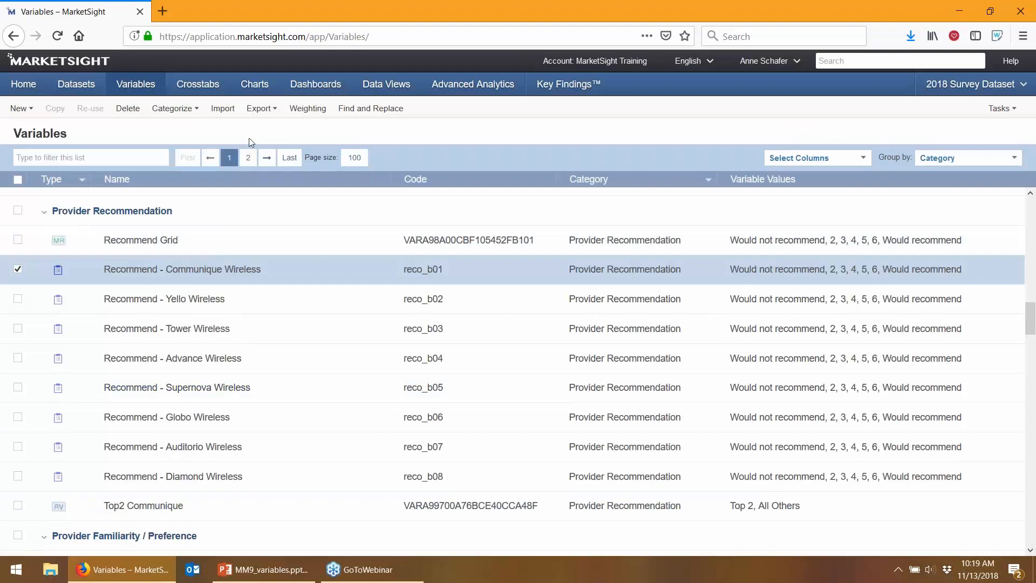
# Export the Labeling File (.xlsx), download it from Tasks, and open it in Microsoft Excel
pyautogui.click(269, 109)
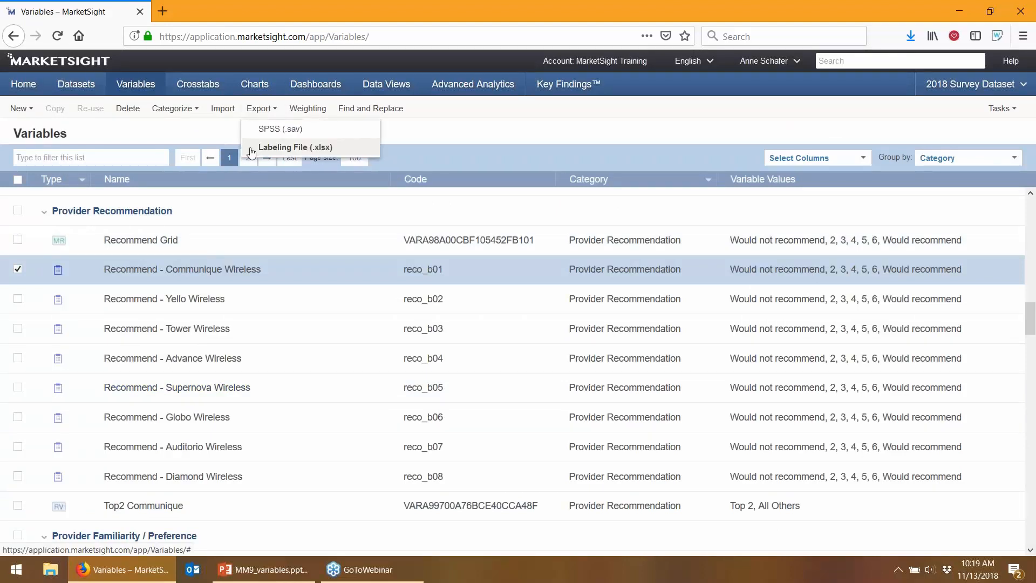
pyautogui.click(276, 153)
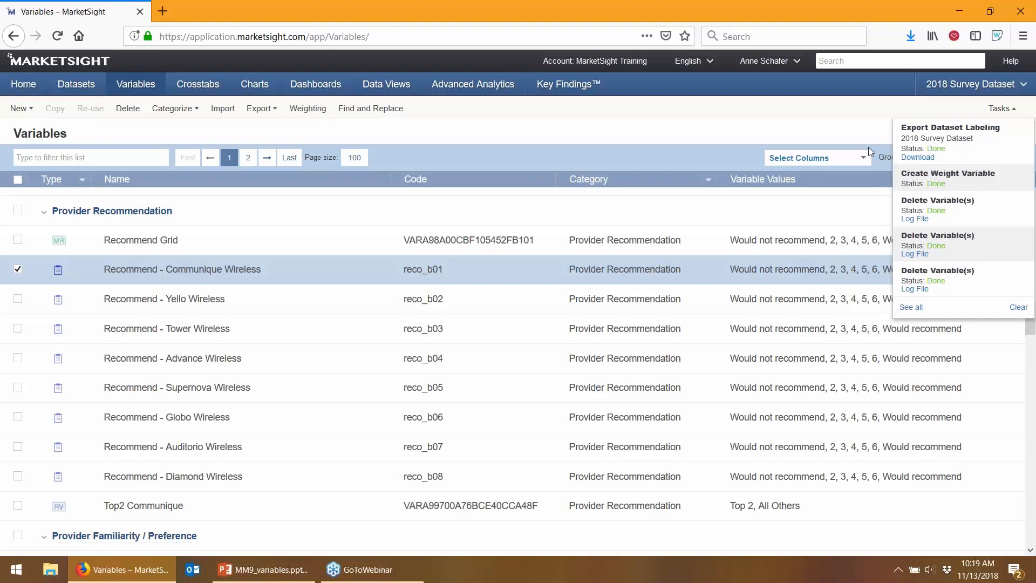
pyautogui.click(911, 158)
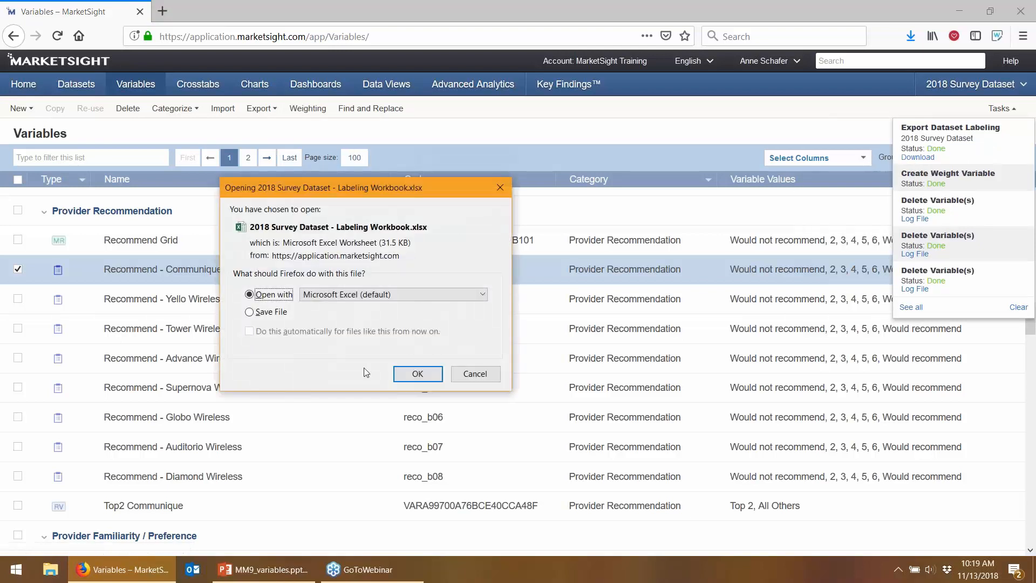
pyautogui.click(423, 374)
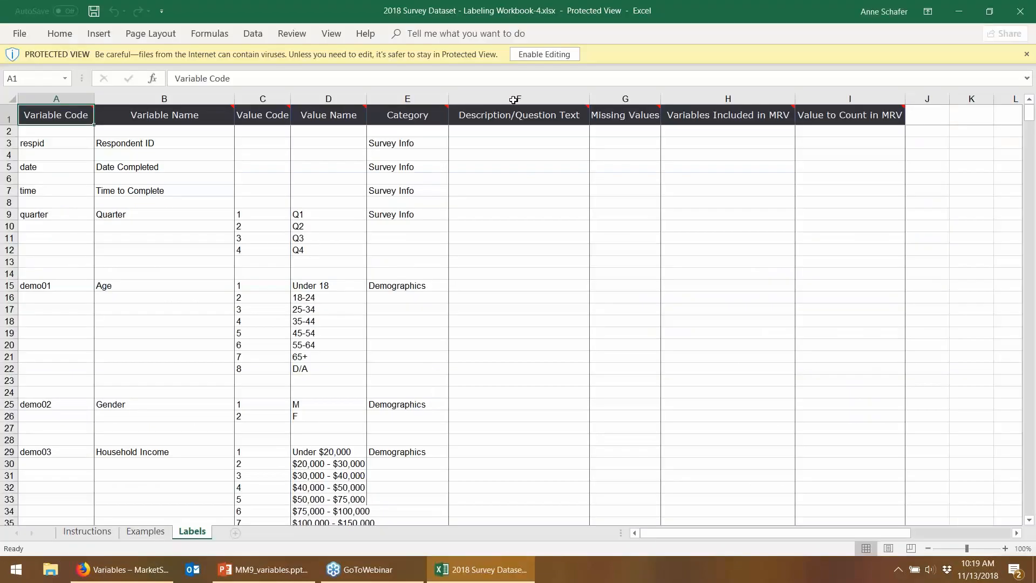
# Enable editing on the labeling workbook and scroll down to row 179
pyautogui.click(564, 54)
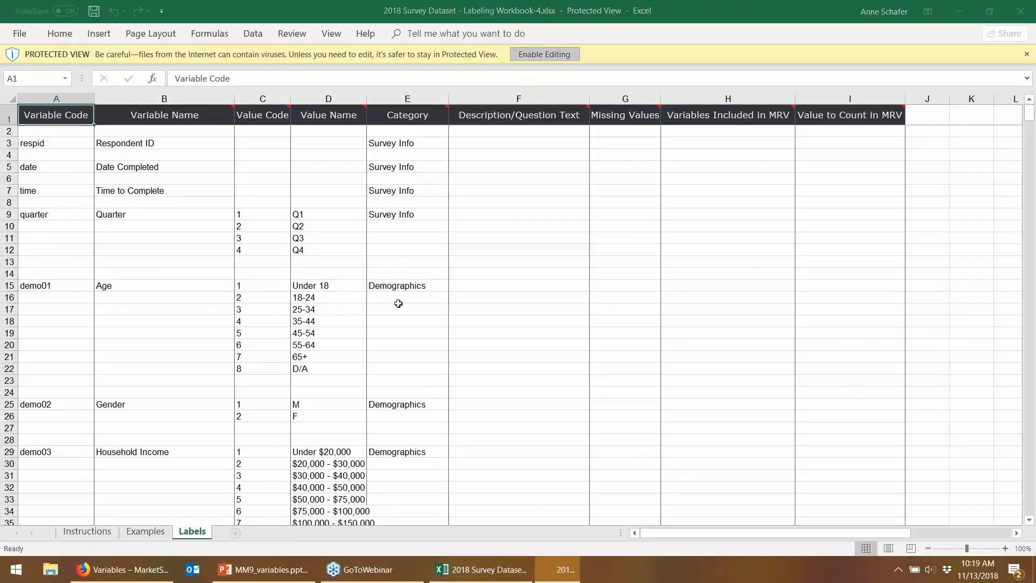
pyautogui.scroll(-16, 518, 345)
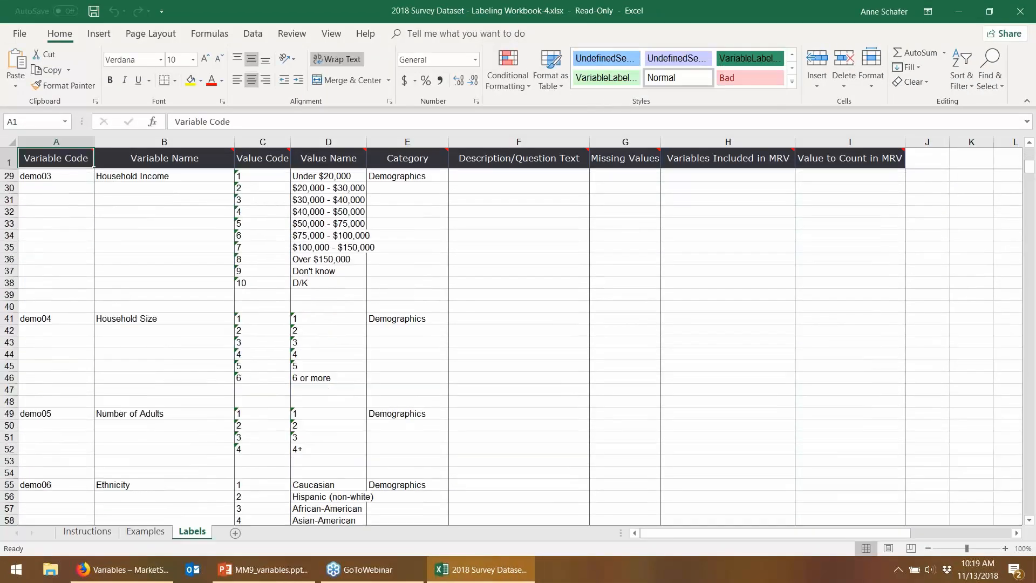
pyautogui.scroll(-12, 518, 346)
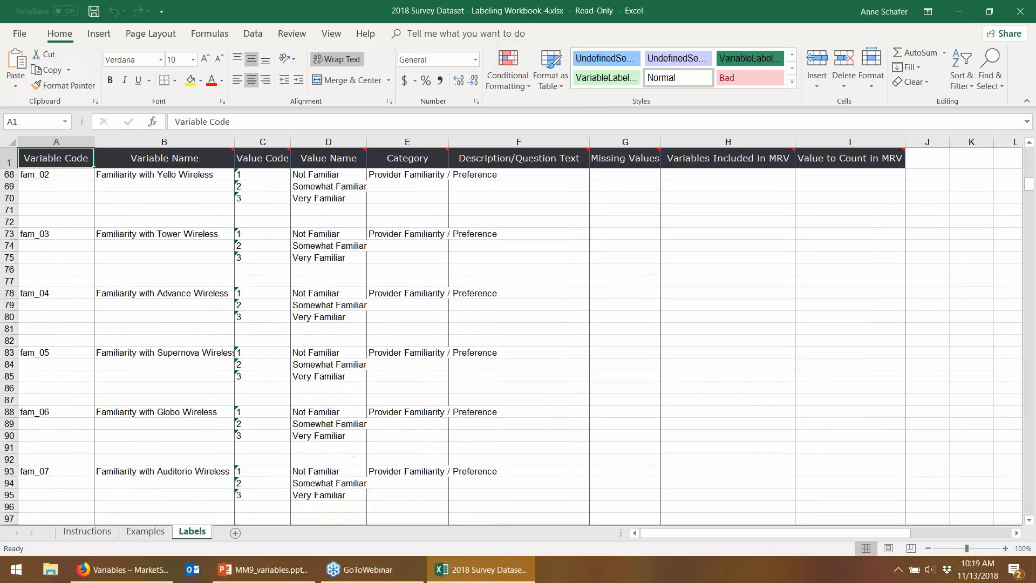
pyautogui.scroll(-14, 518, 346)
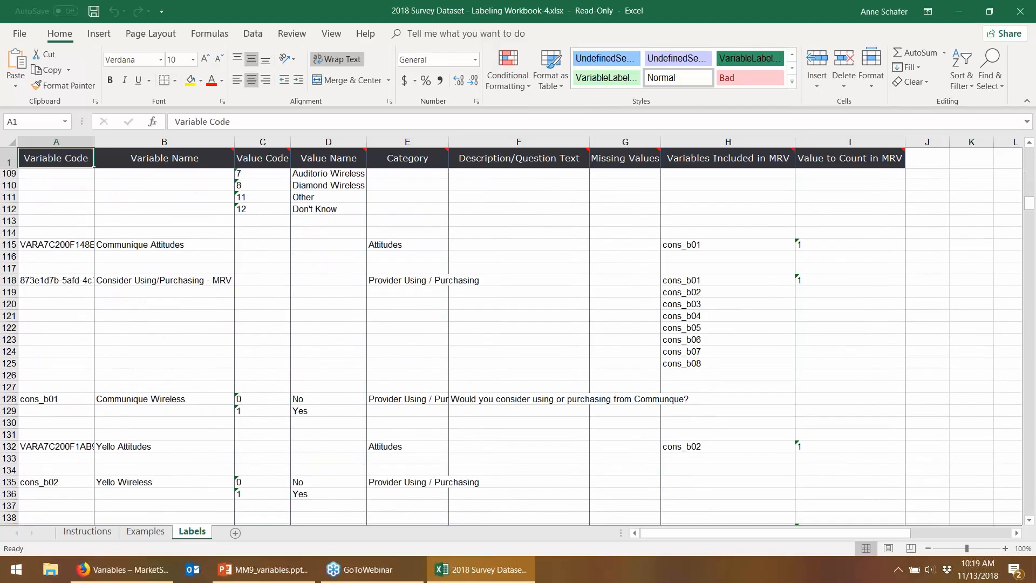
pyautogui.scroll(-12, 518, 345)
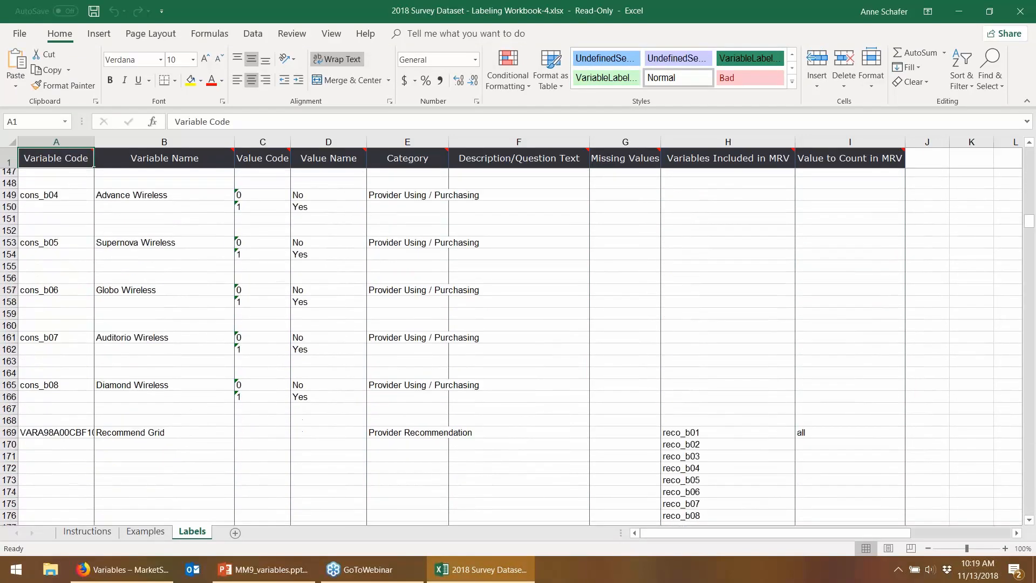
pyautogui.scroll(-4, 254, 266)
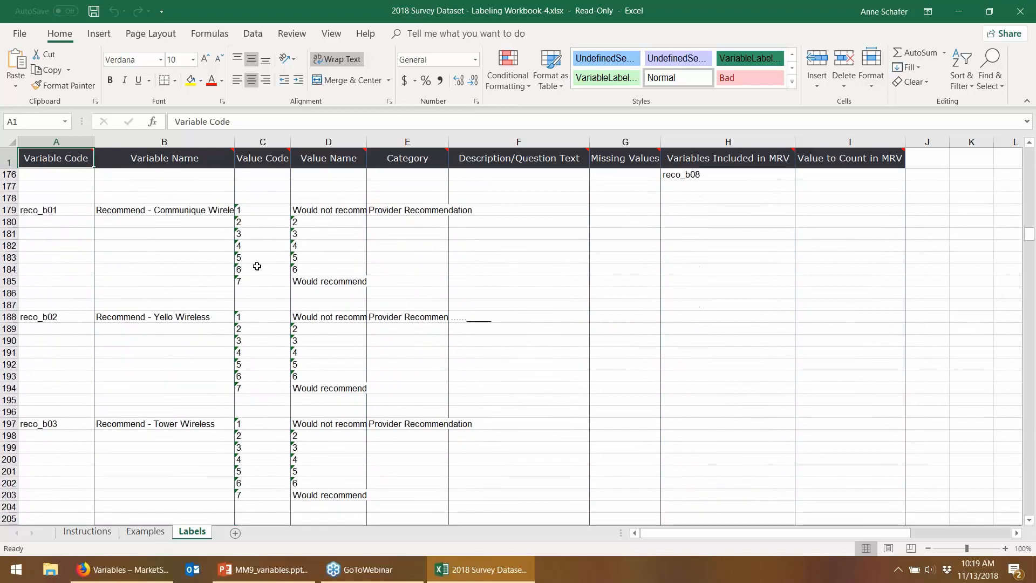
# Select the Recommend variable names in B179:B203, check category cell E179, then close the workbook
pyautogui.click(140, 210)
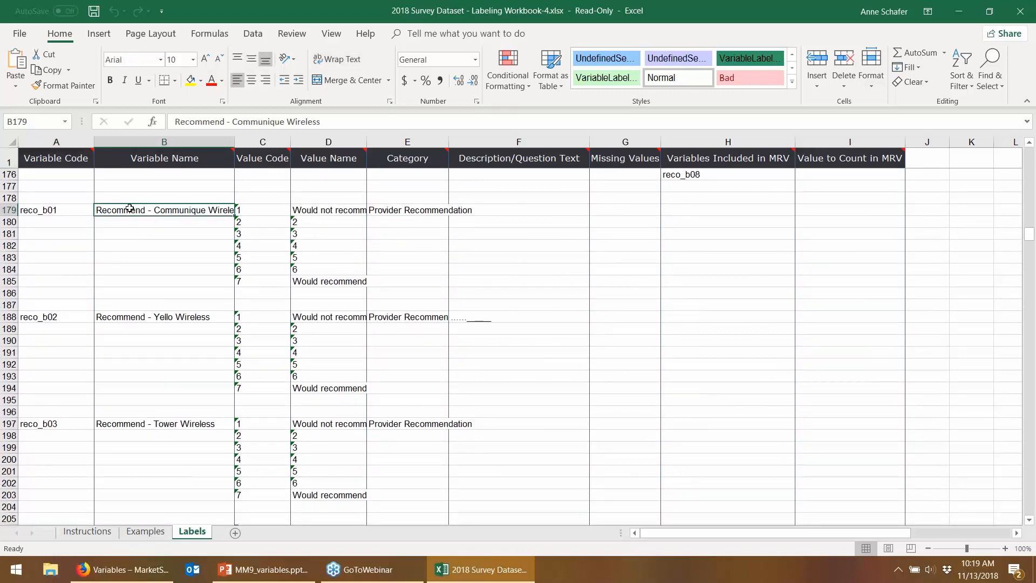
pyautogui.moveTo(130, 215); pyautogui.dragTo(150, 506)
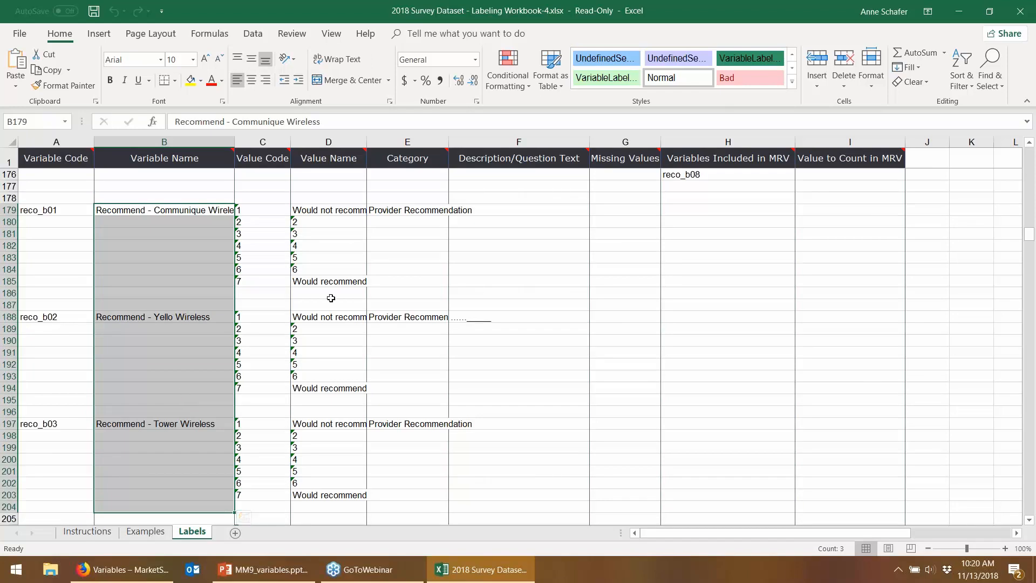
pyautogui.click(412, 209)
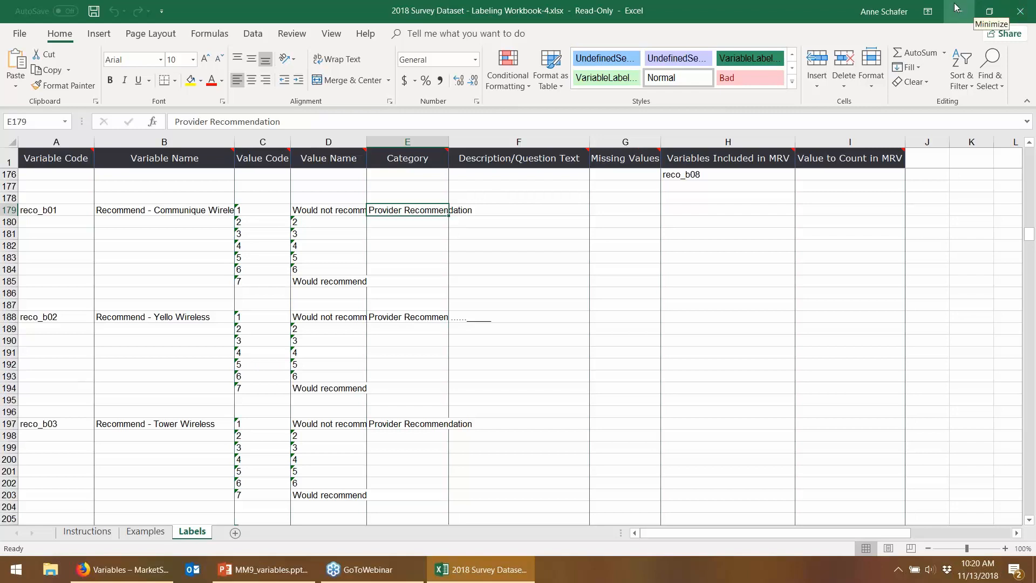
pyautogui.click(1021, 12)
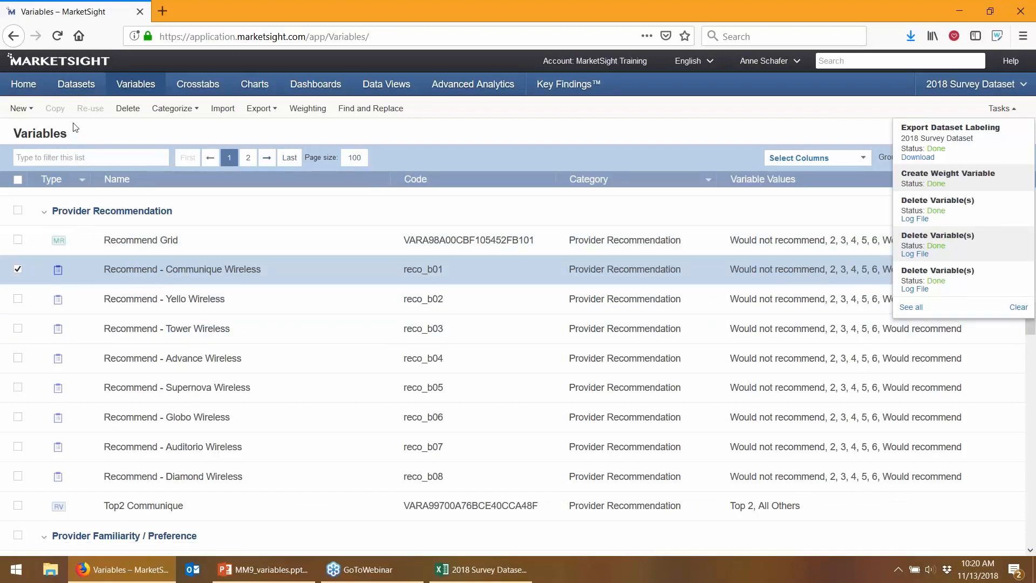
# From the Datasets tab, open the Properties dialog of 2018 Survey Dataset
pyautogui.click(77, 84)
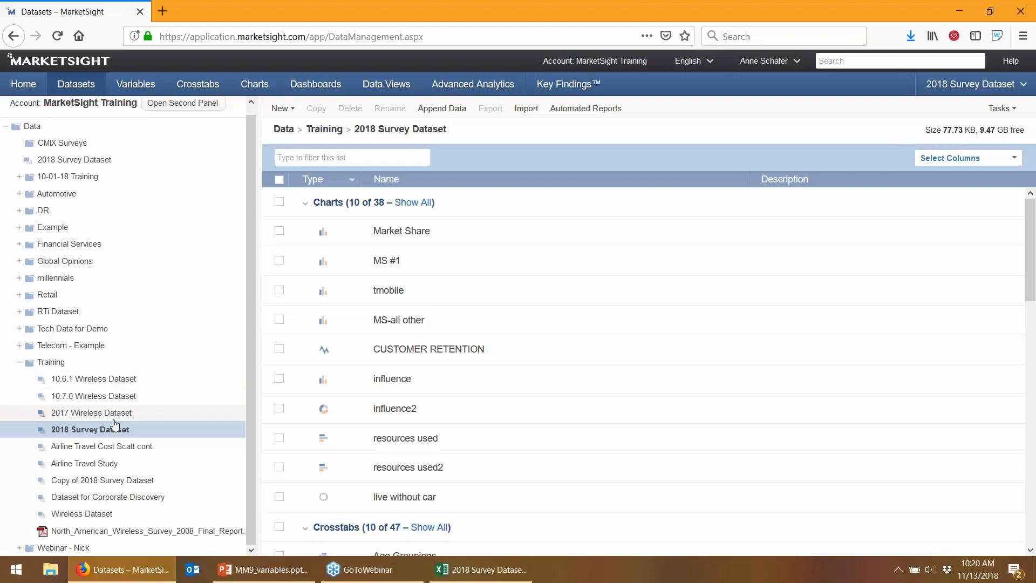
pyautogui.rightClick(86, 435)
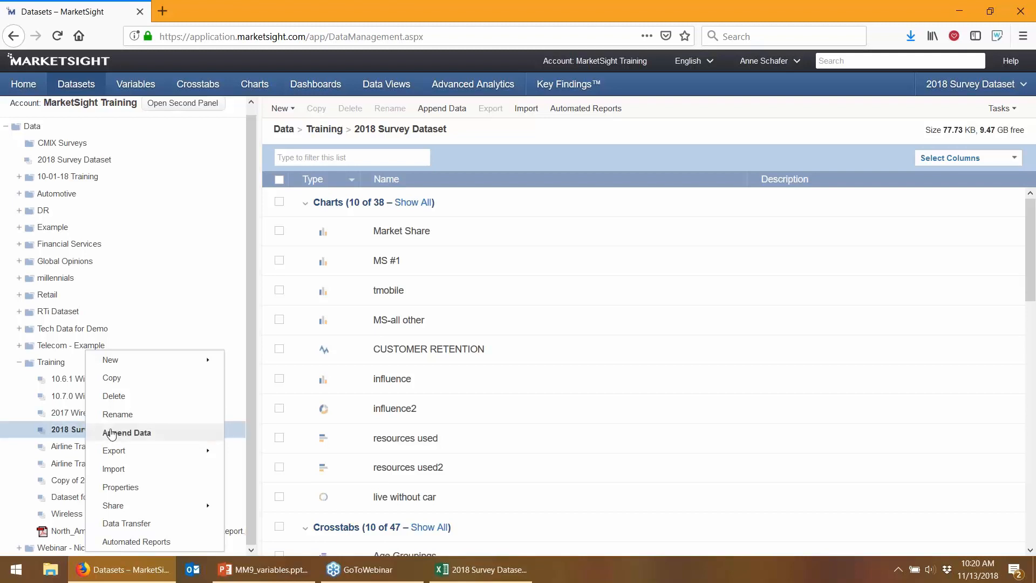
pyautogui.click(139, 487)
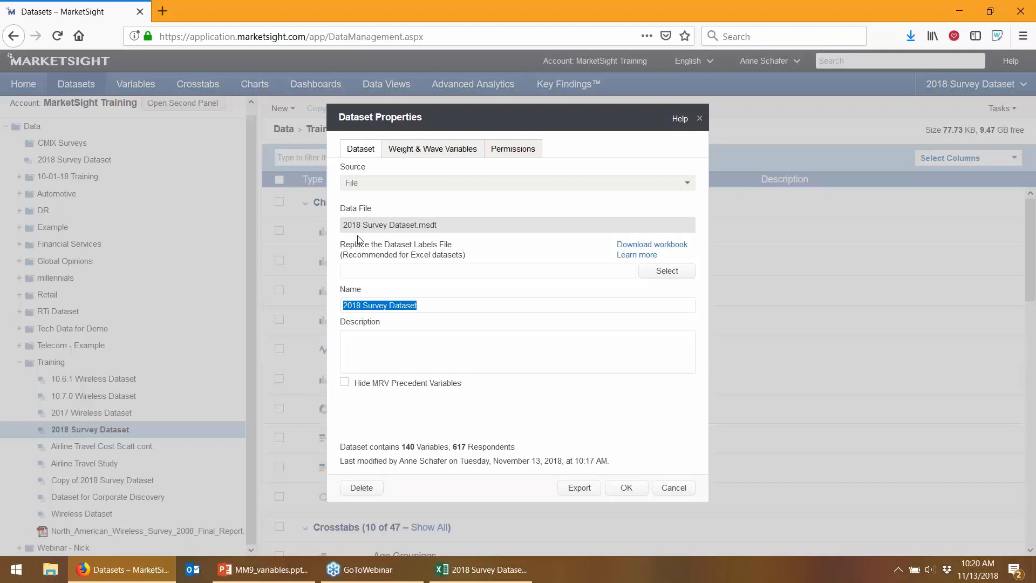
# Upload Copy of 2018 Survey Dataset - Labeling Workbook-3.xlsx as the new labels file and confirm the update
pyautogui.moveTo(342, 244); pyautogui.dragTo(445, 254)
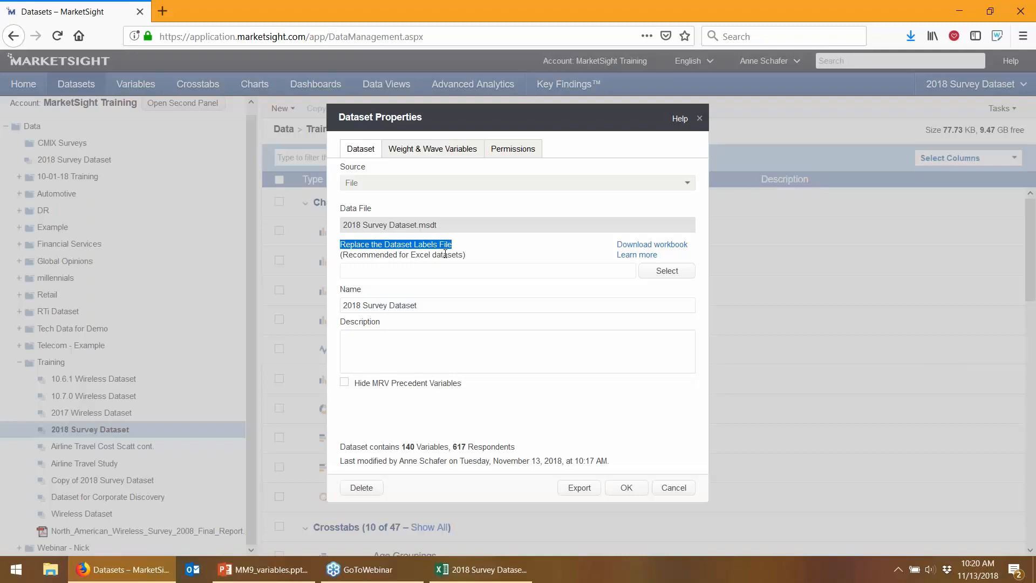
pyautogui.click(663, 271)
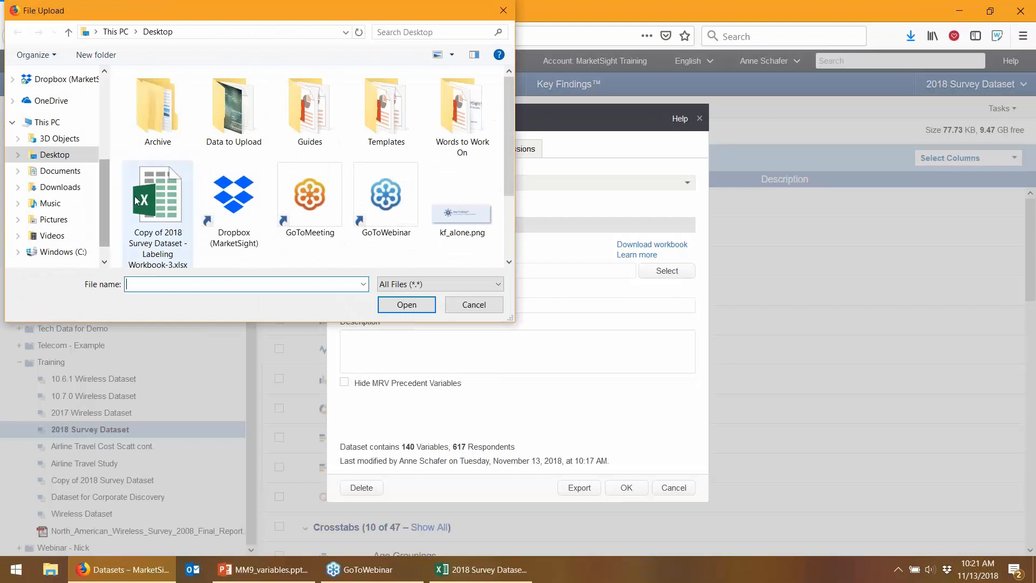
pyautogui.doubleClick(152, 192)
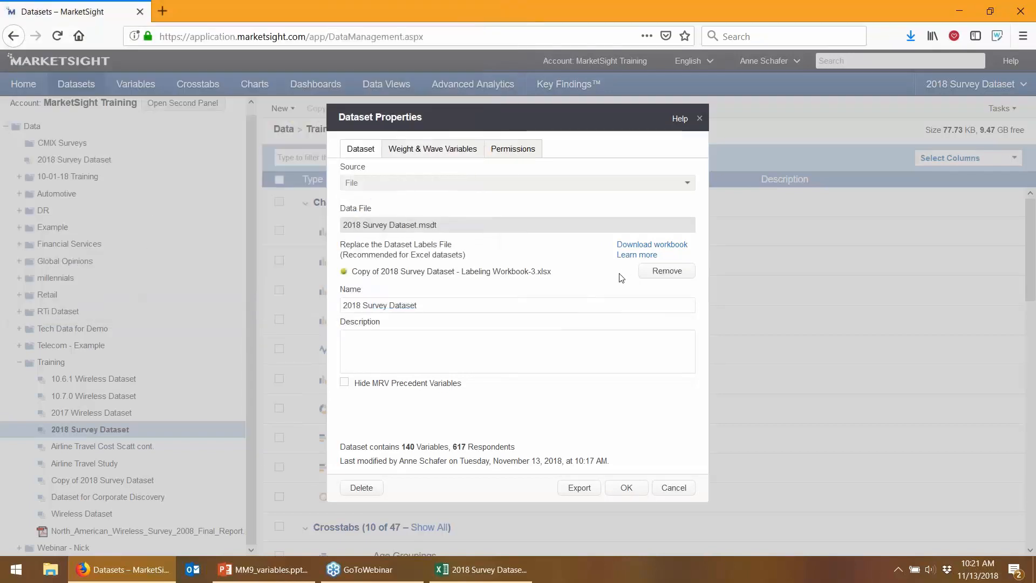
pyautogui.click(627, 489)
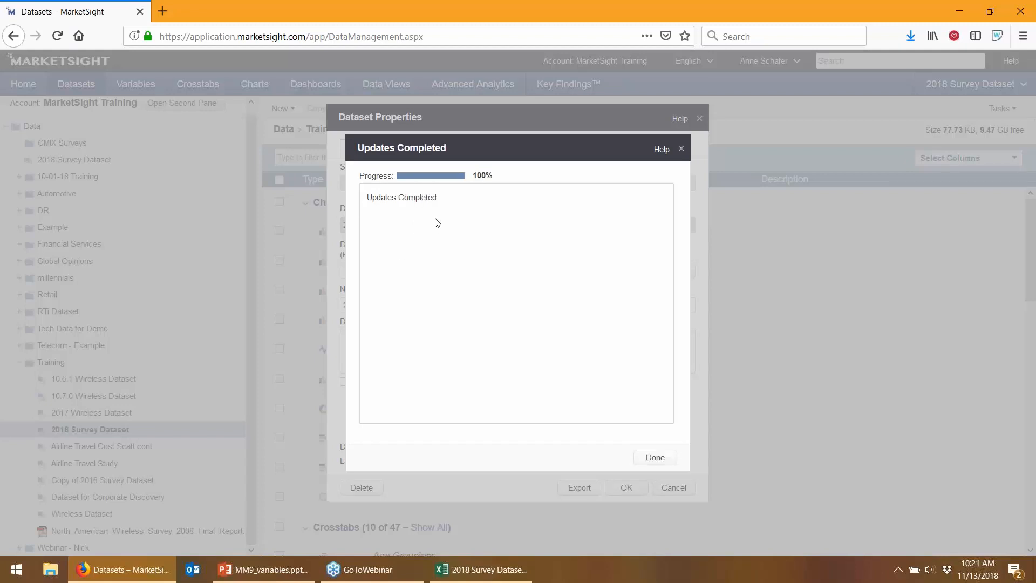
pyautogui.click(657, 459)
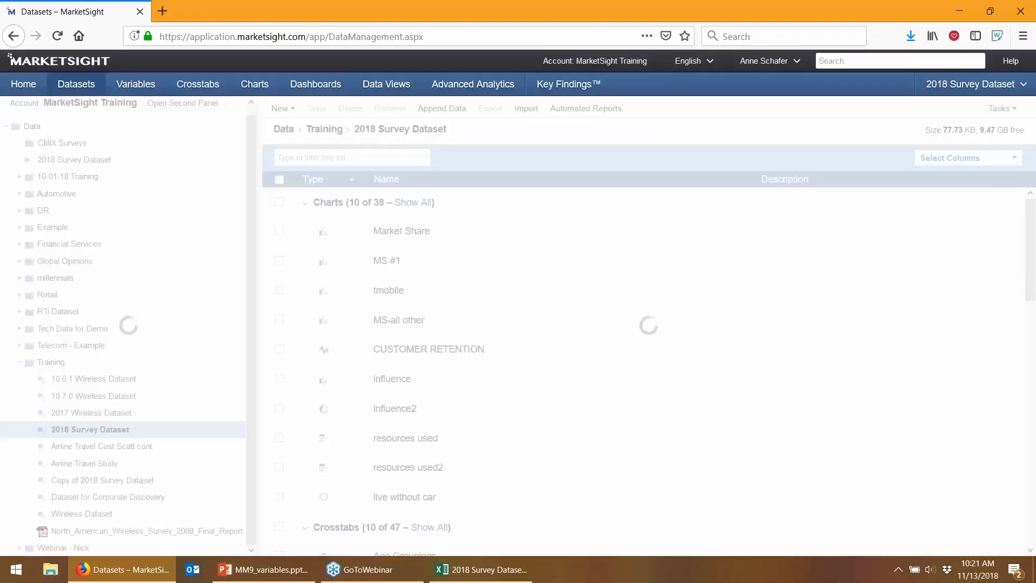
# Return to the Variables list and scroll to the Provider Recommendation group, including Top2 Communique
pyautogui.click(136, 85)
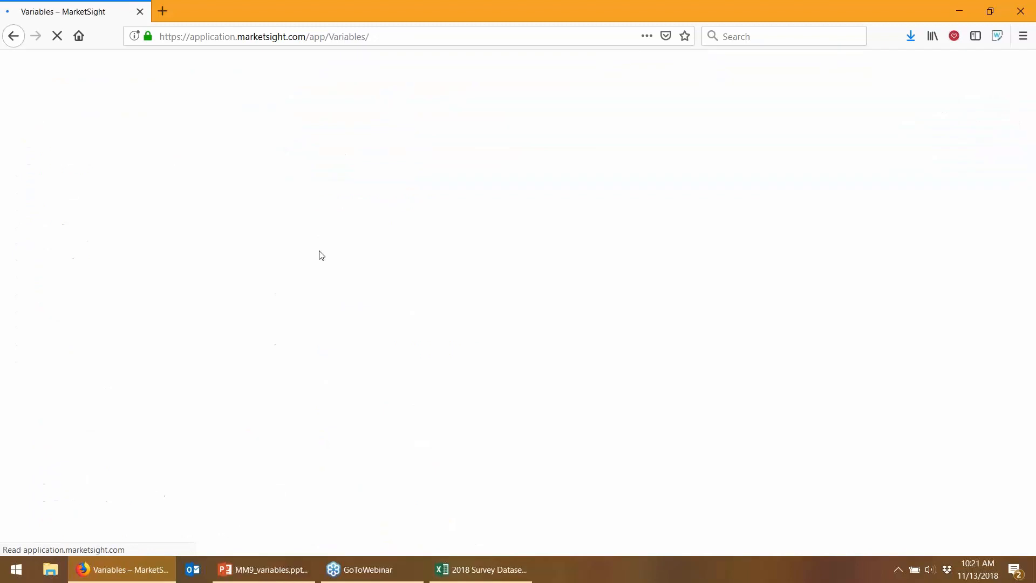
pyautogui.scroll(-5, 307, 259)
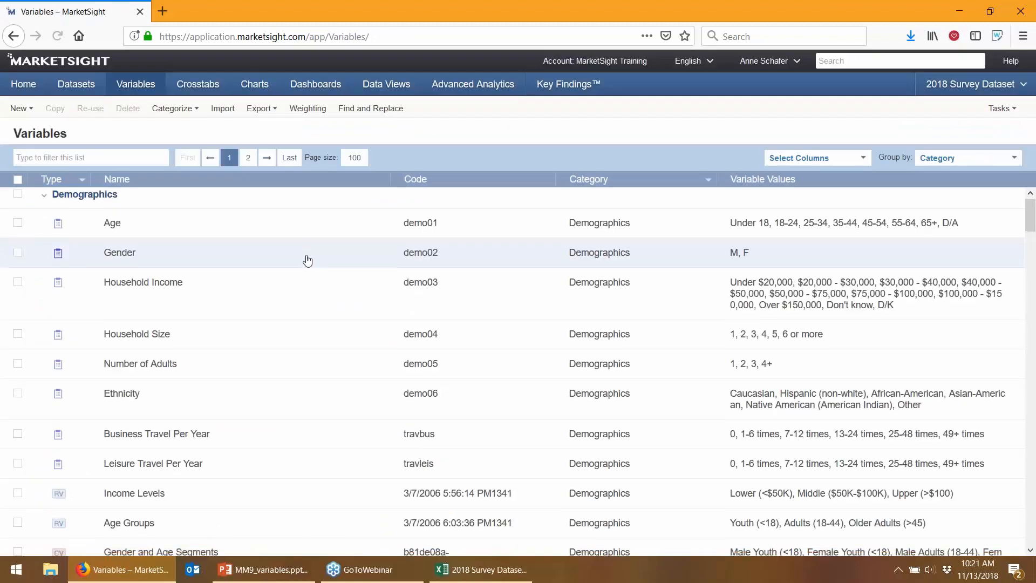
pyautogui.scroll(-15, 307, 260)
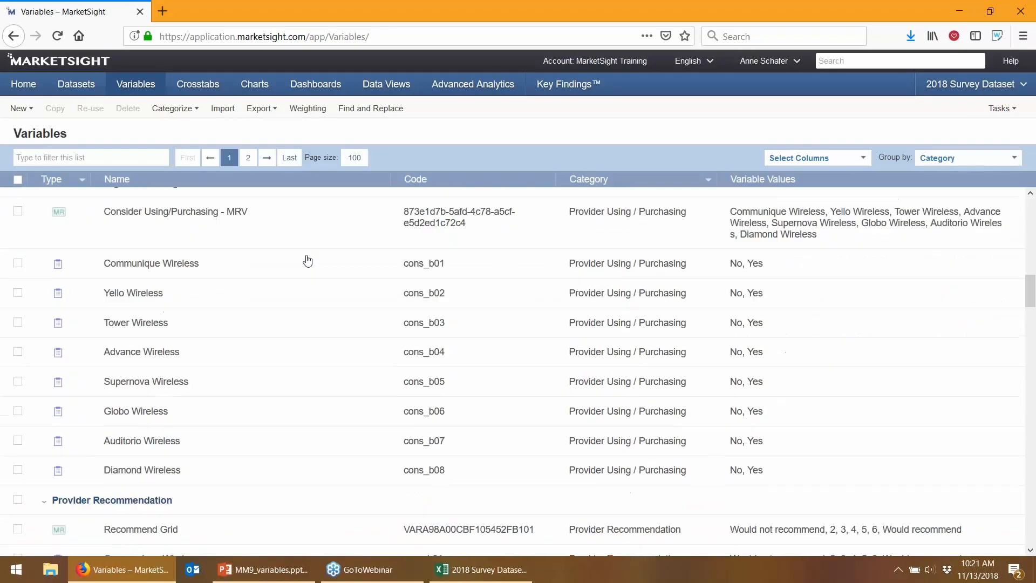
pyautogui.scroll(-3, 308, 261)
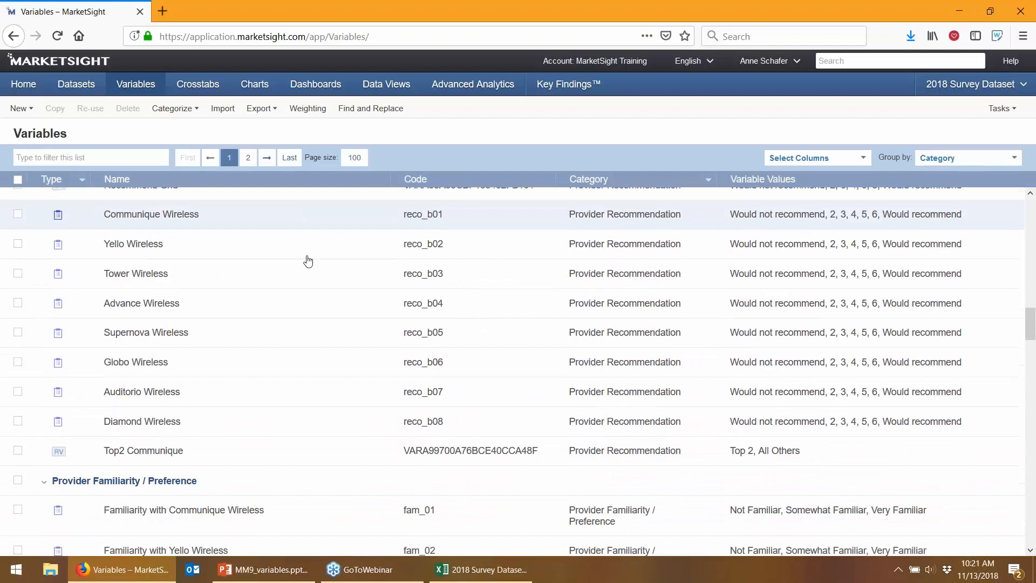
pyautogui.scroll(1, 308, 262)
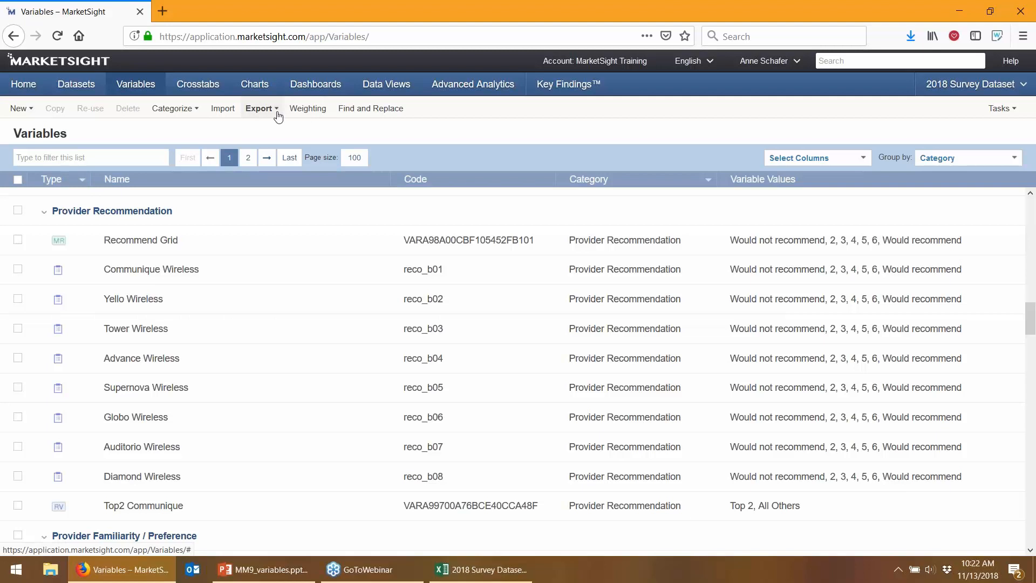
# Check the Export options, then open the dataset selector listing the Training folder's datasets
pyautogui.click(260, 108)
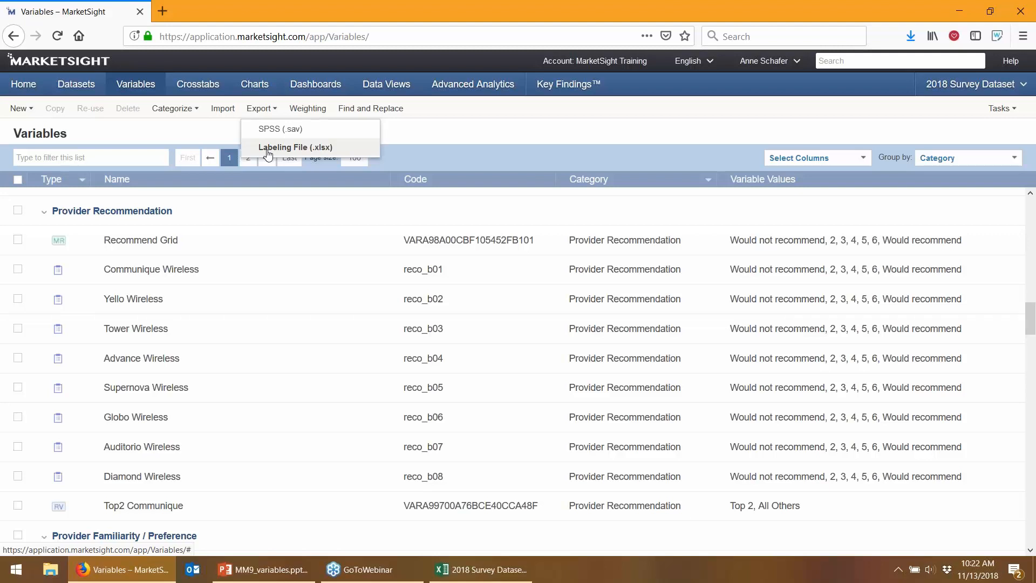
pyautogui.click(941, 95)
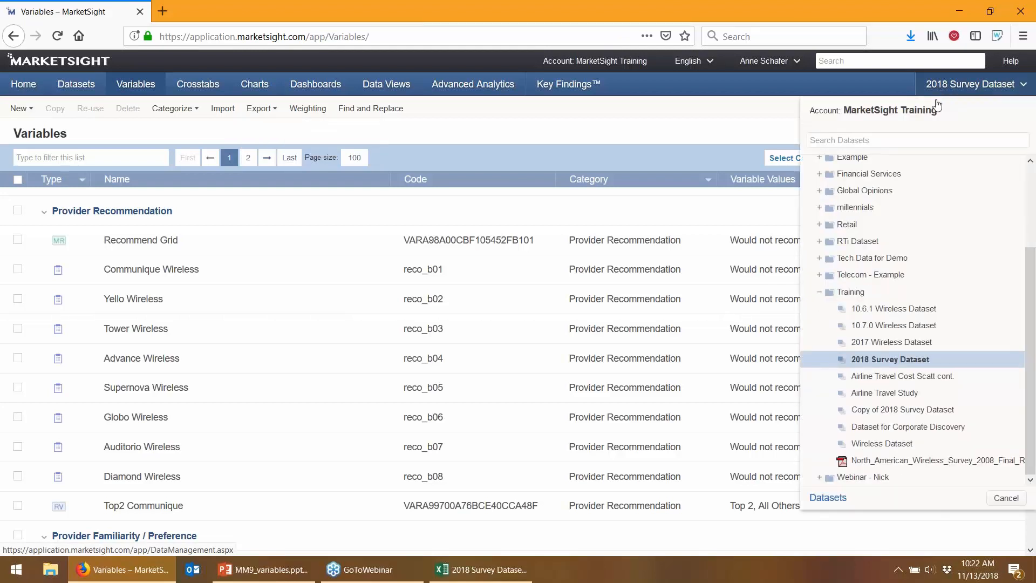
# Switch to Copy of 2018 Survey Dataset and scroll through its Uncategorized variables
pyautogui.click(884, 410)
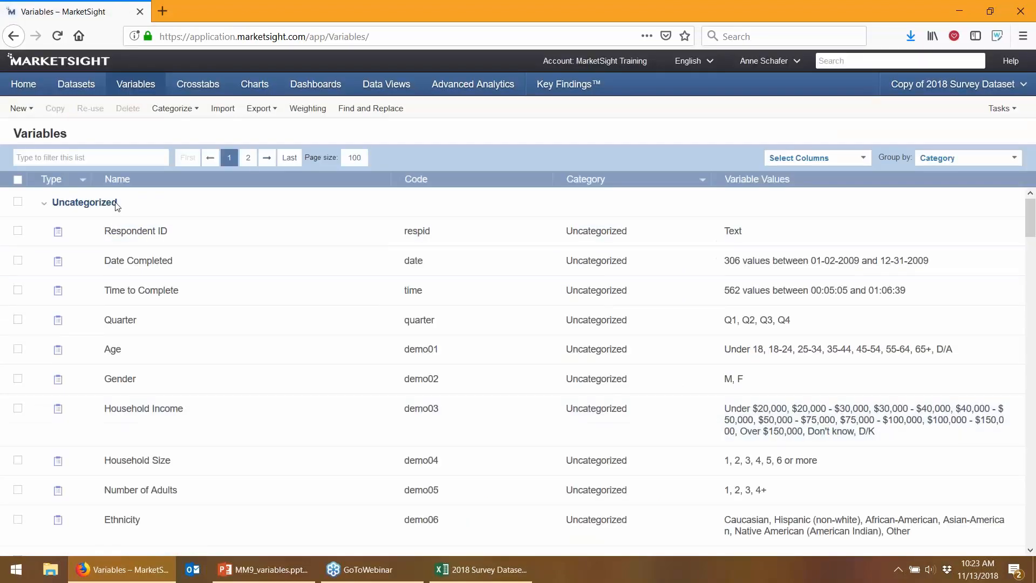
pyautogui.scroll(-2, 108, 364)
pyautogui.scroll(-4, 109, 364)
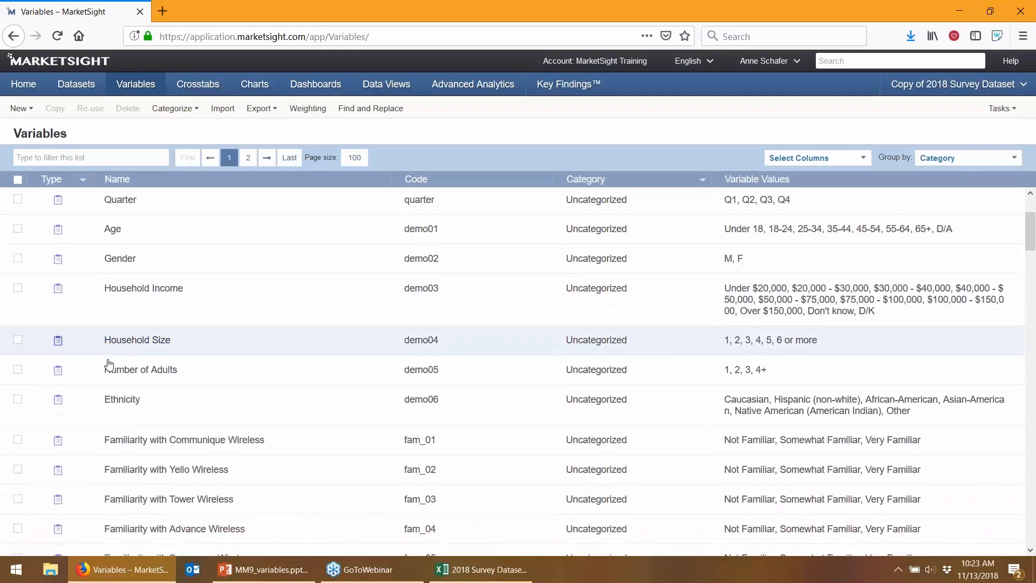
pyautogui.scroll(6, 130, 361)
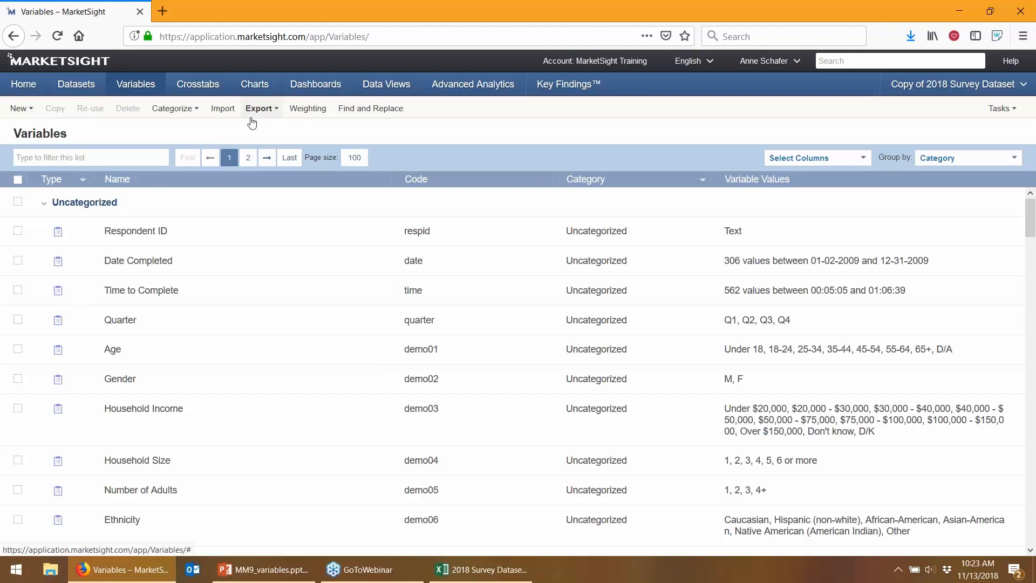
# Import from 2018 Survey Dataset with User-Defined Variables and Variable Categories ticked
pyautogui.click(223, 112)
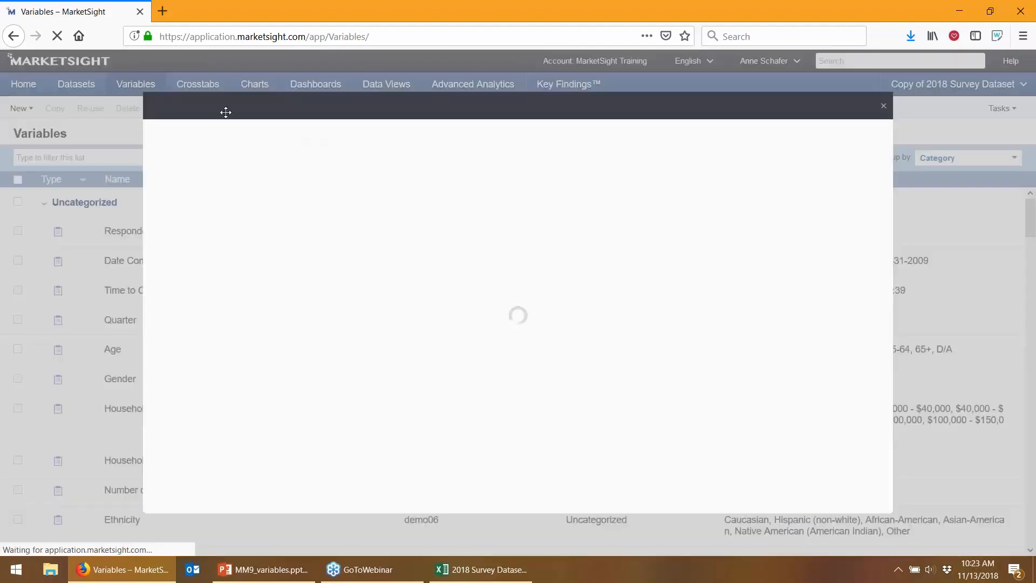
pyautogui.scroll(-2, 217, 324)
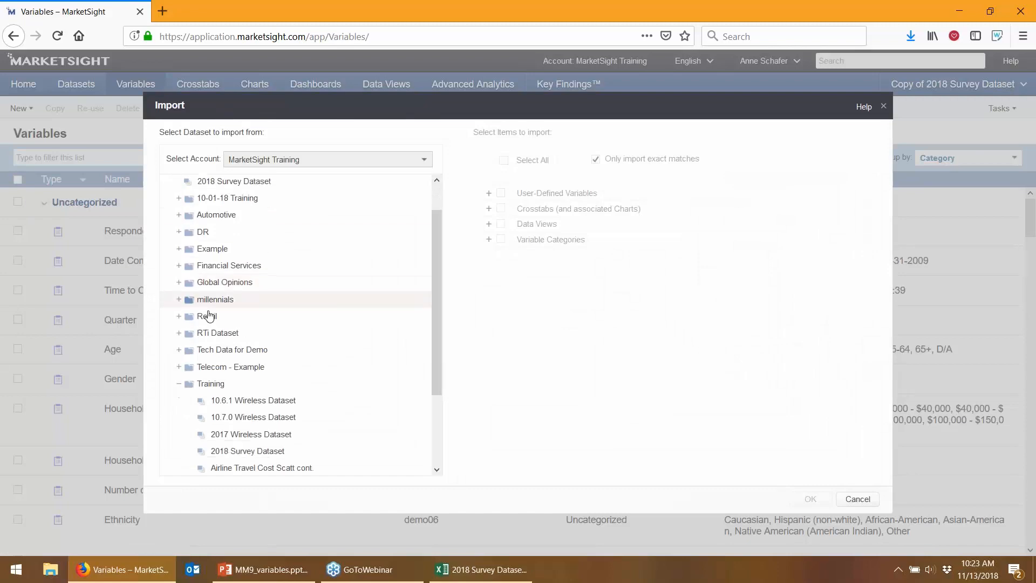
pyautogui.scroll(-2, 204, 395)
pyautogui.click(224, 378)
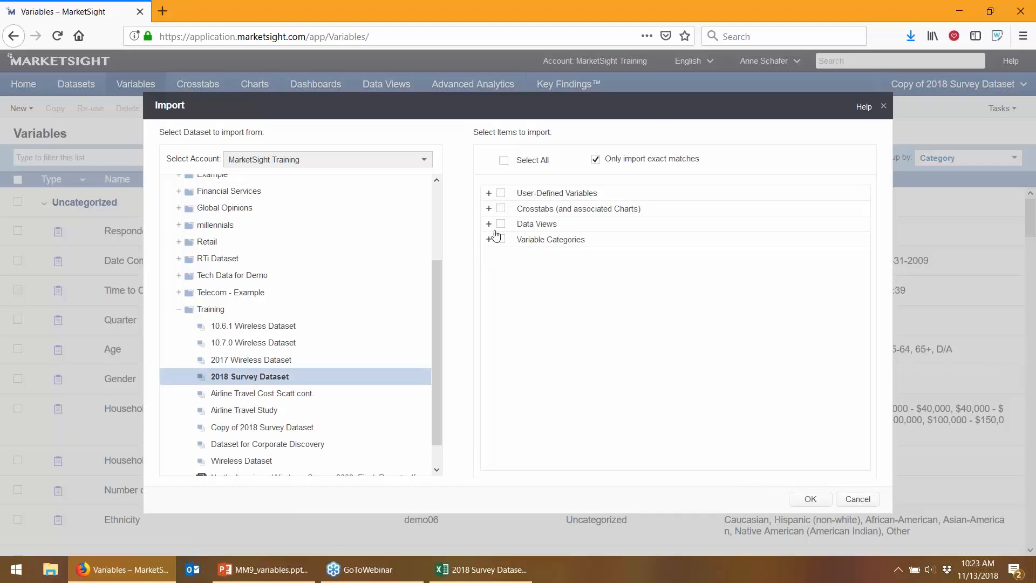
pyautogui.click(501, 194)
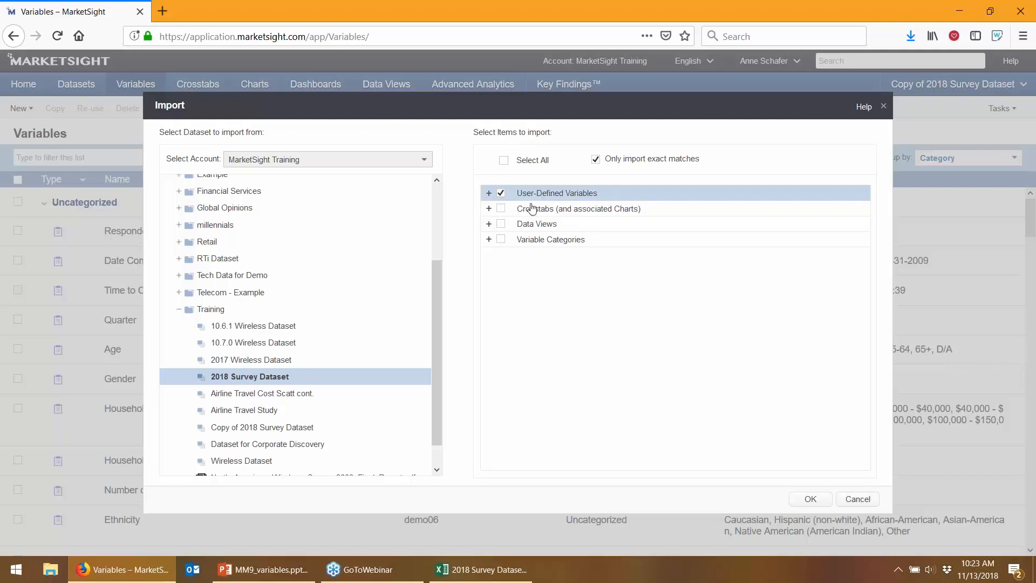
pyautogui.click(501, 240)
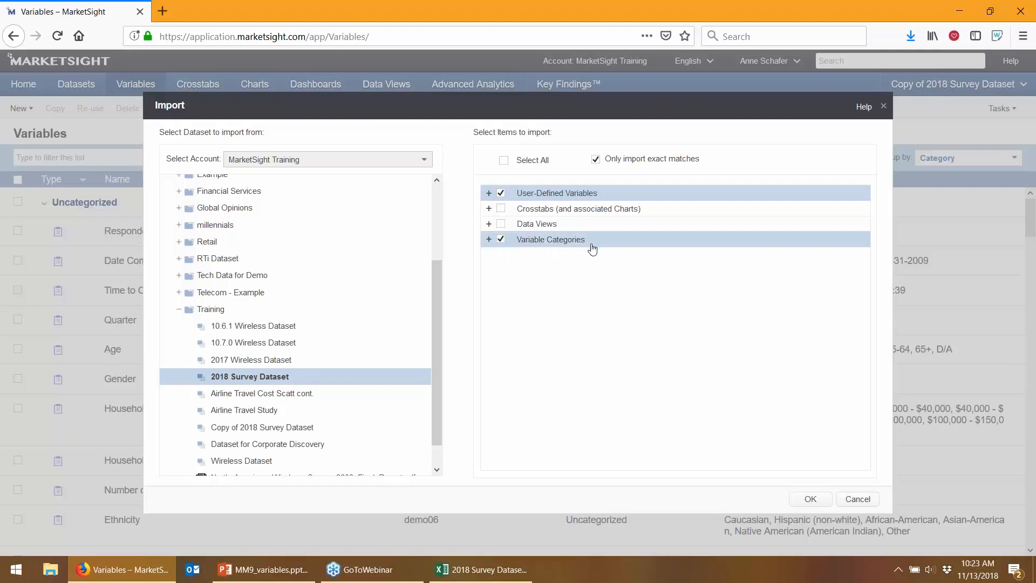
pyautogui.click(811, 499)
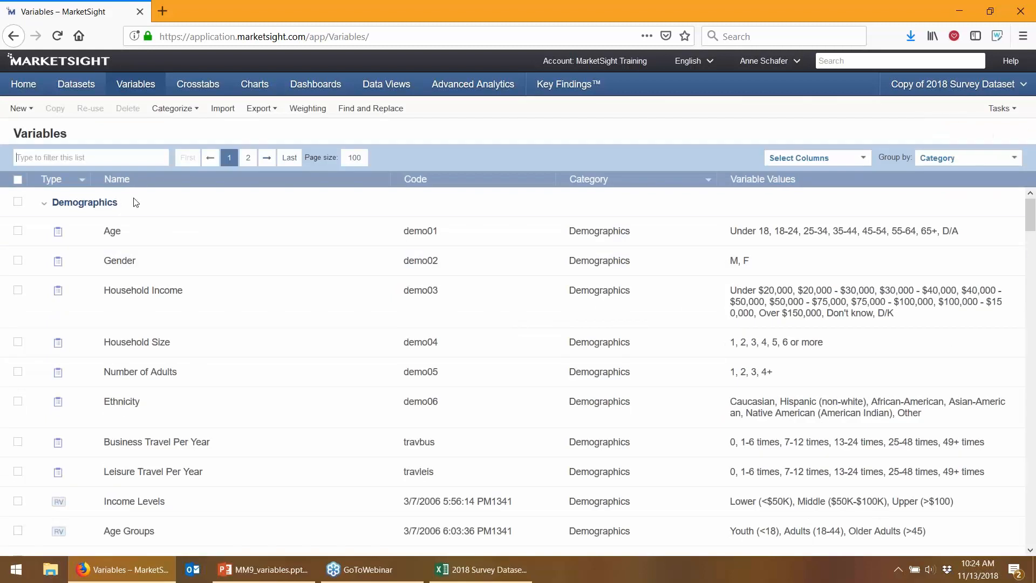
# Confirm the import task reads Done and open its Import.log.xlsx log file
pyautogui.click(992, 109)
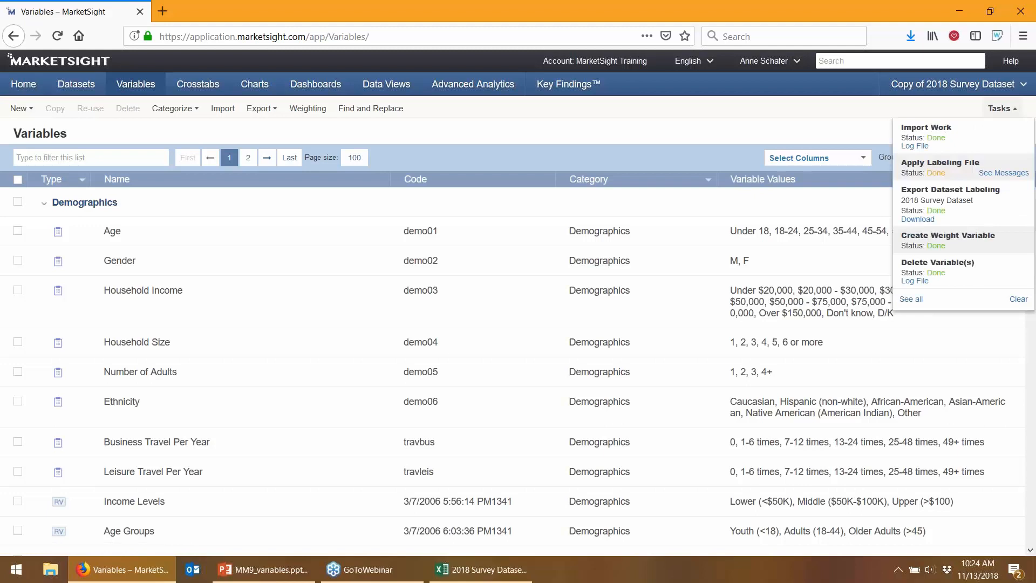
pyautogui.click(916, 146)
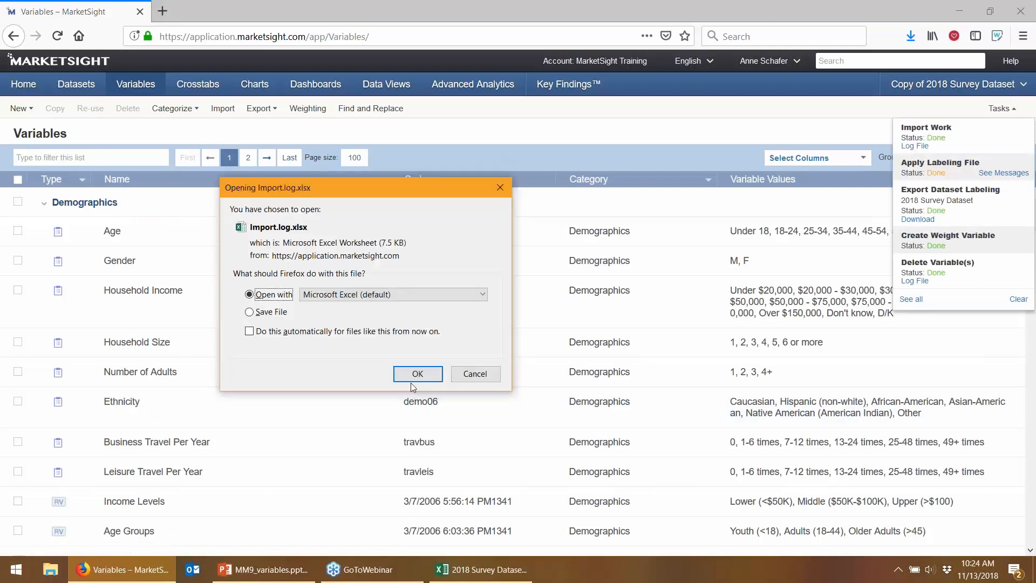
# Open Import.log in Excel, check 11-13-18 Features on the Variables sheet, then close it
pyautogui.click(415, 376)
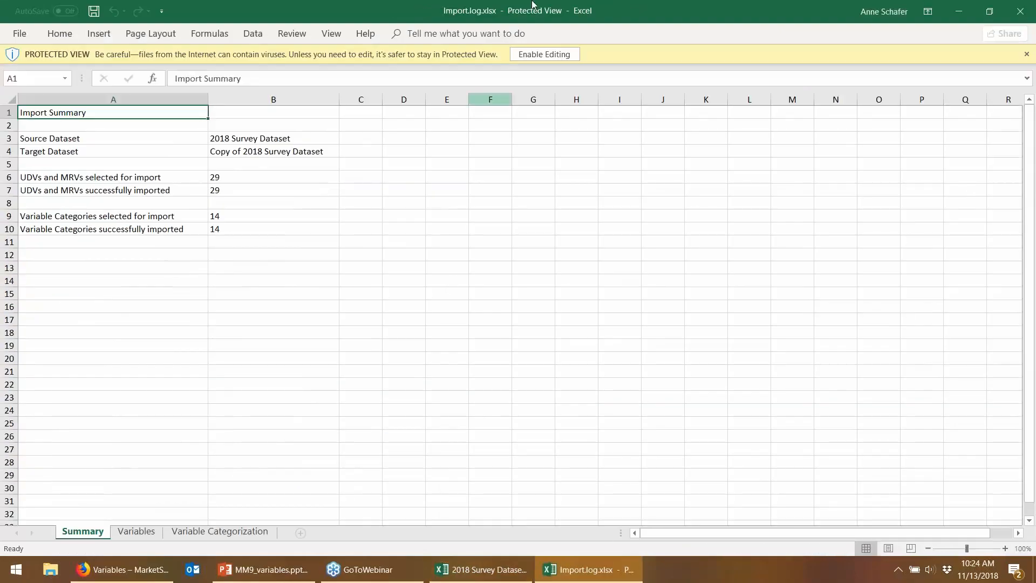
pyautogui.click(532, 55)
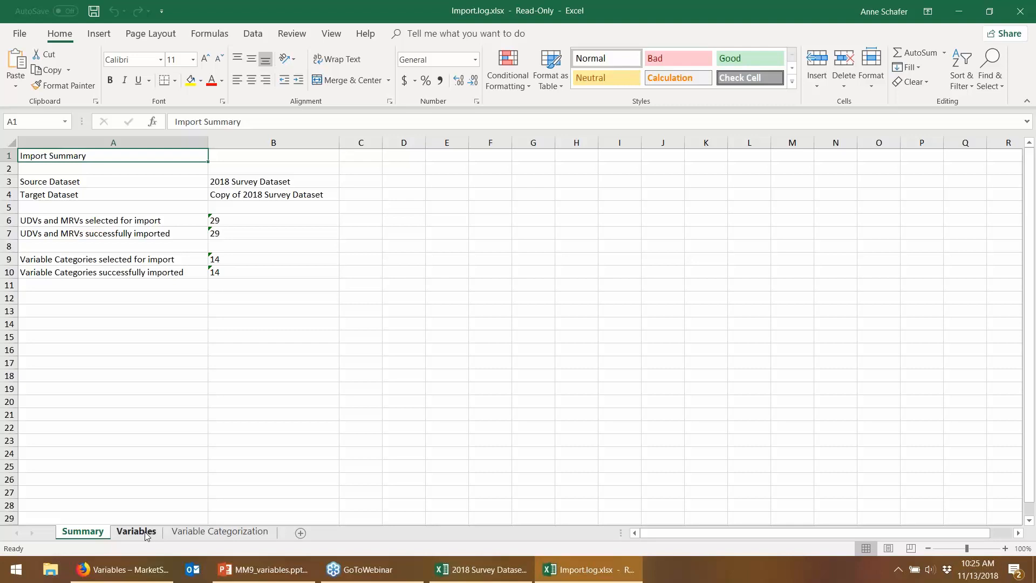
pyautogui.click(145, 532)
pyautogui.click(618, 171)
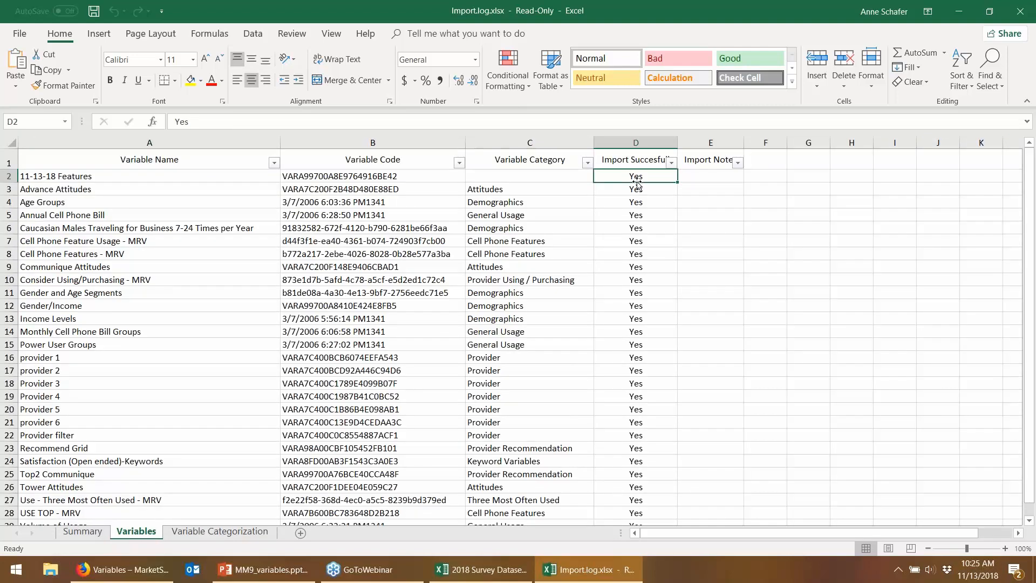
pyautogui.click(694, 174)
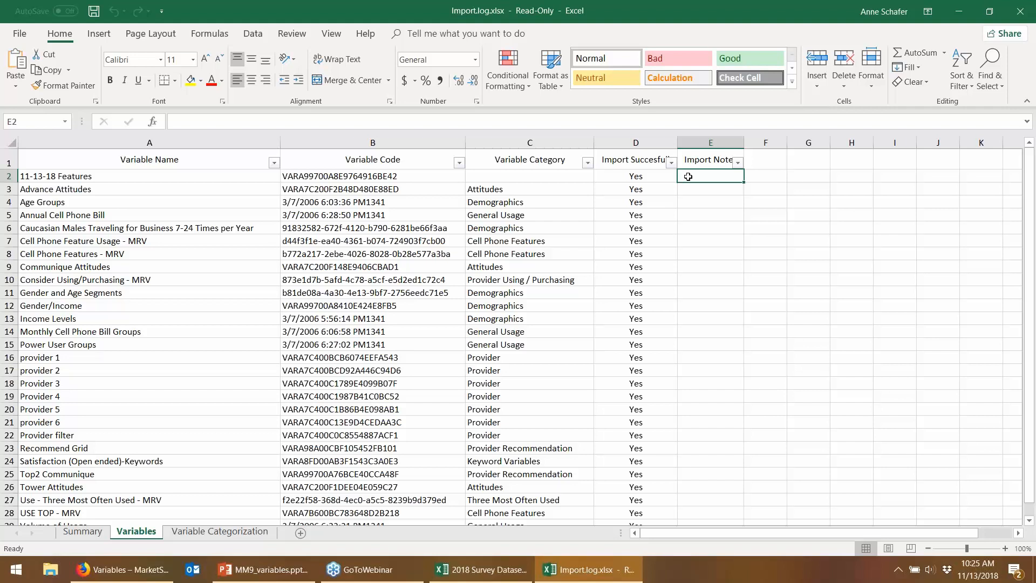
pyautogui.click(1022, 11)
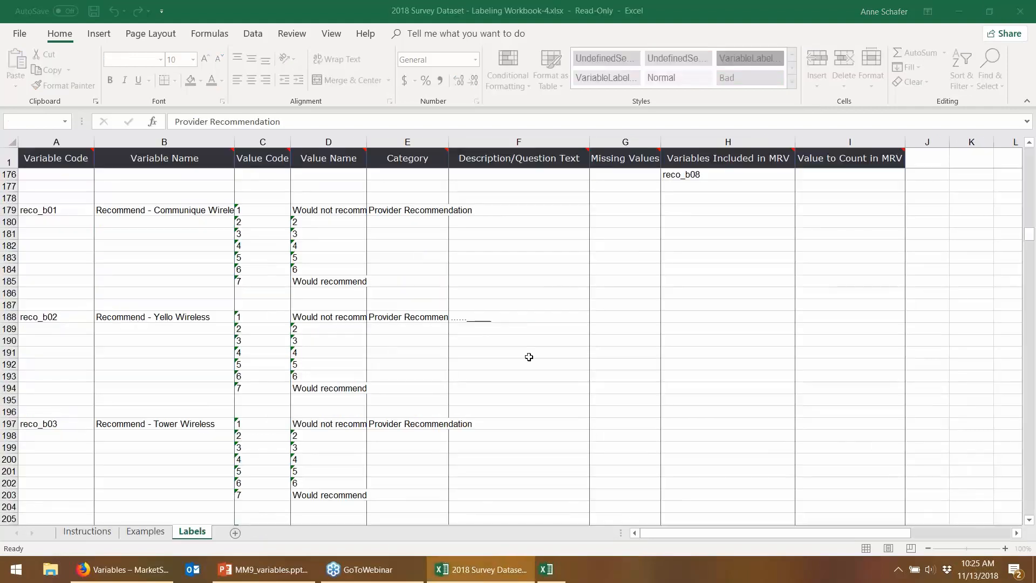
pyautogui.click(969, 8)
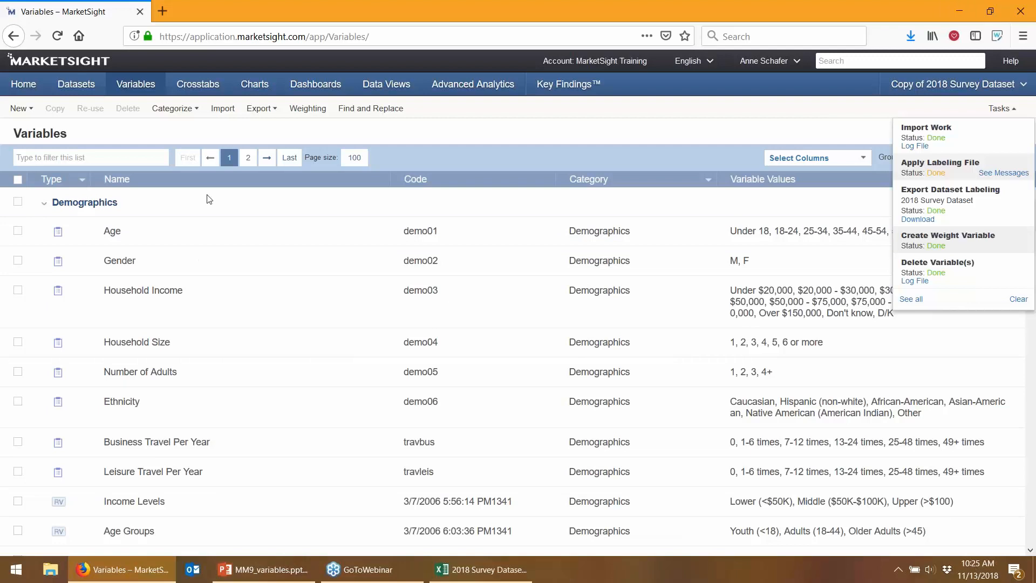
# Filter the Category column to Provider Recommendation and select Top2 Communique
pyautogui.click(709, 179)
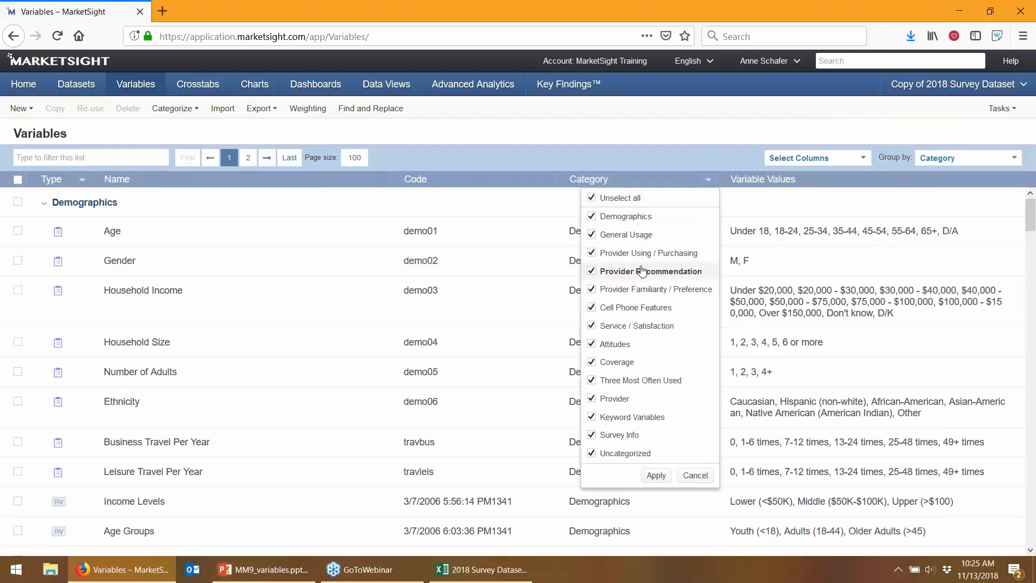
pyautogui.click(641, 272)
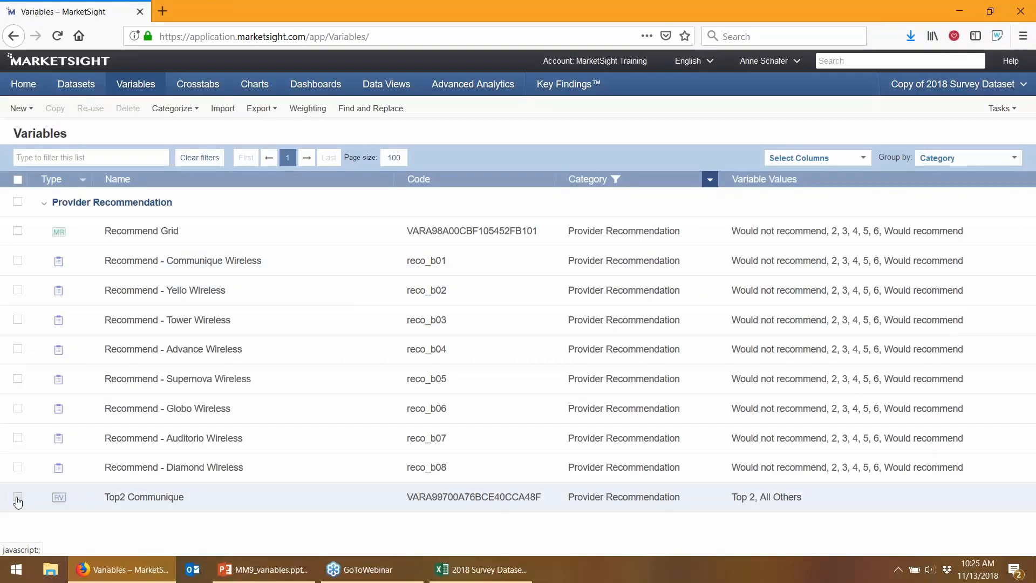
pyautogui.click(18, 500)
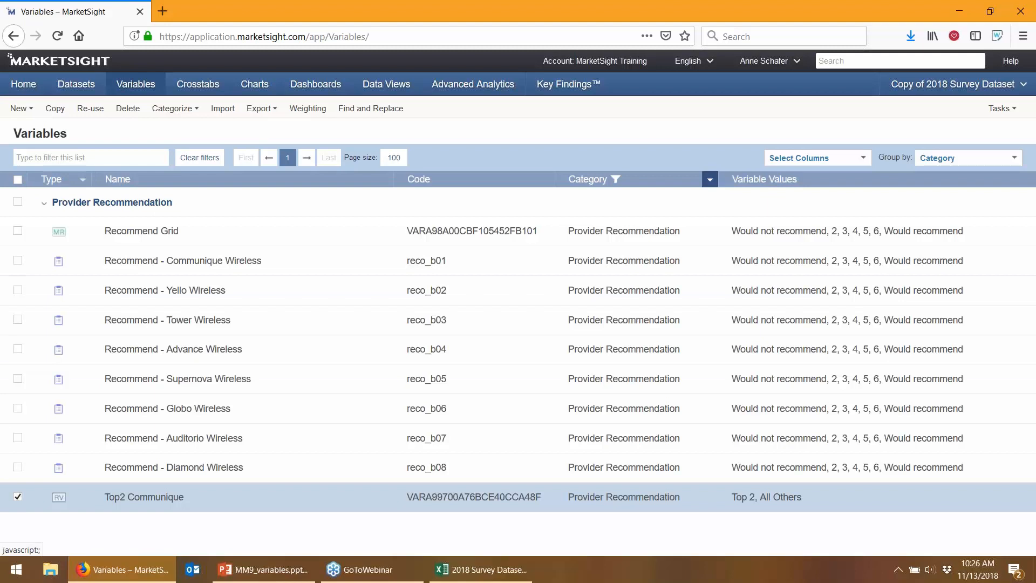
# Re-use Top2 Communique's values on the seven Recommend wireless variables with suffix _top2
pyautogui.click(91, 109)
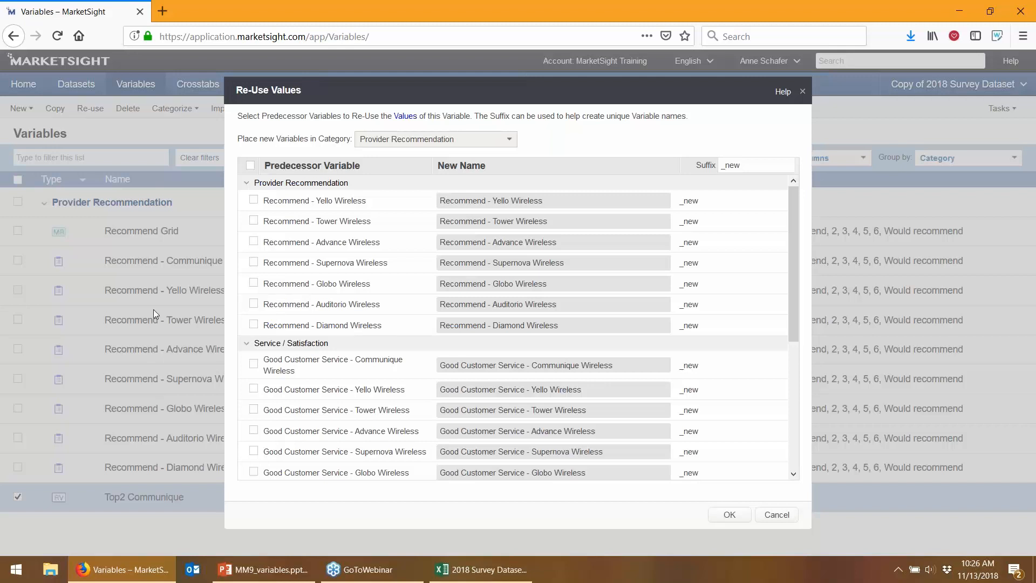
pyautogui.click(255, 203)
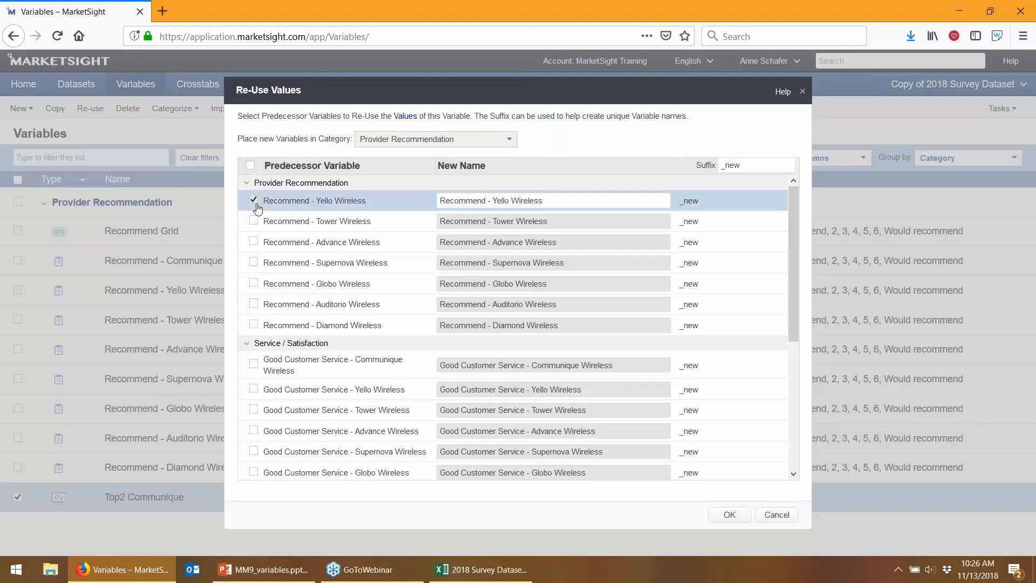
pyautogui.keyDown('shift'); pyautogui.click(255, 325); pyautogui.keyUp('shift')
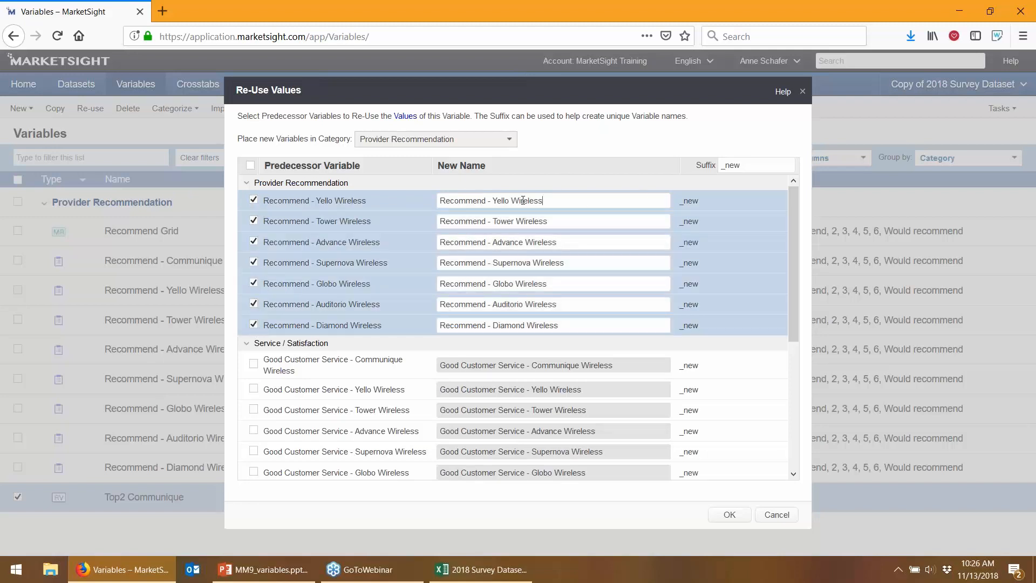
pyautogui.moveTo(523, 200); pyautogui.dragTo(404, 205)
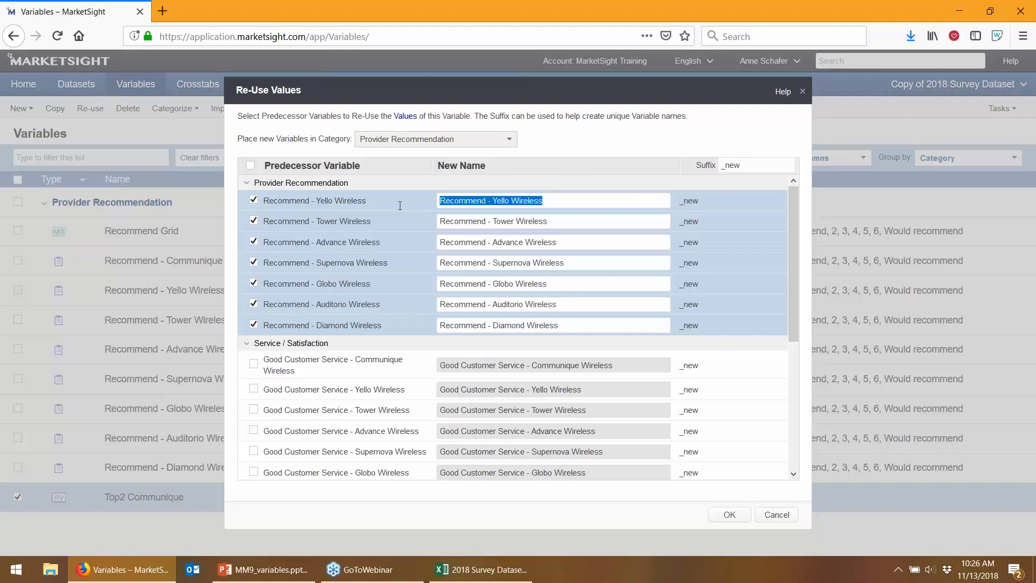
pyautogui.moveTo(746, 165); pyautogui.dragTo(728, 166)
pyautogui.write('top2')
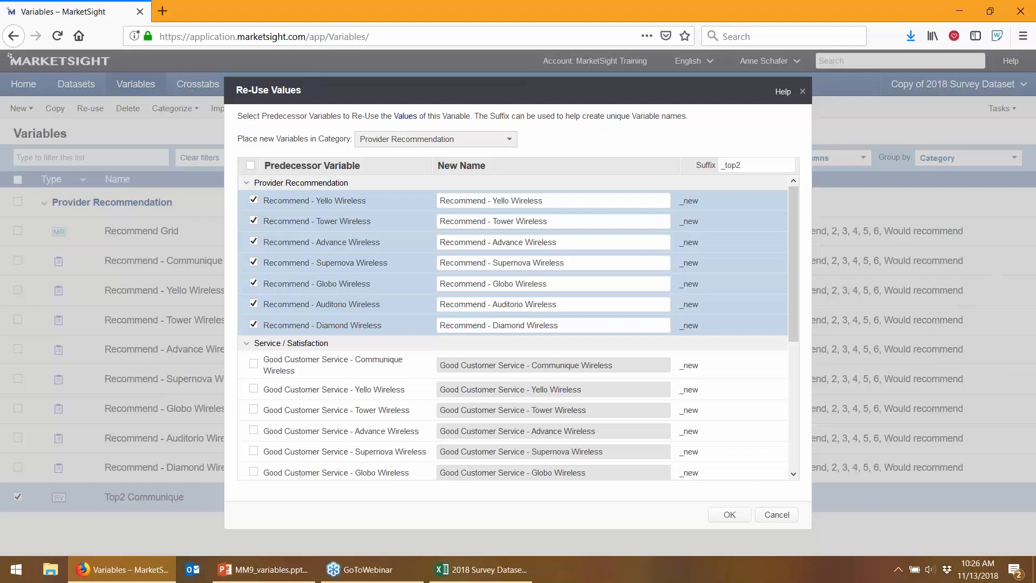
pyautogui.click(601, 281)
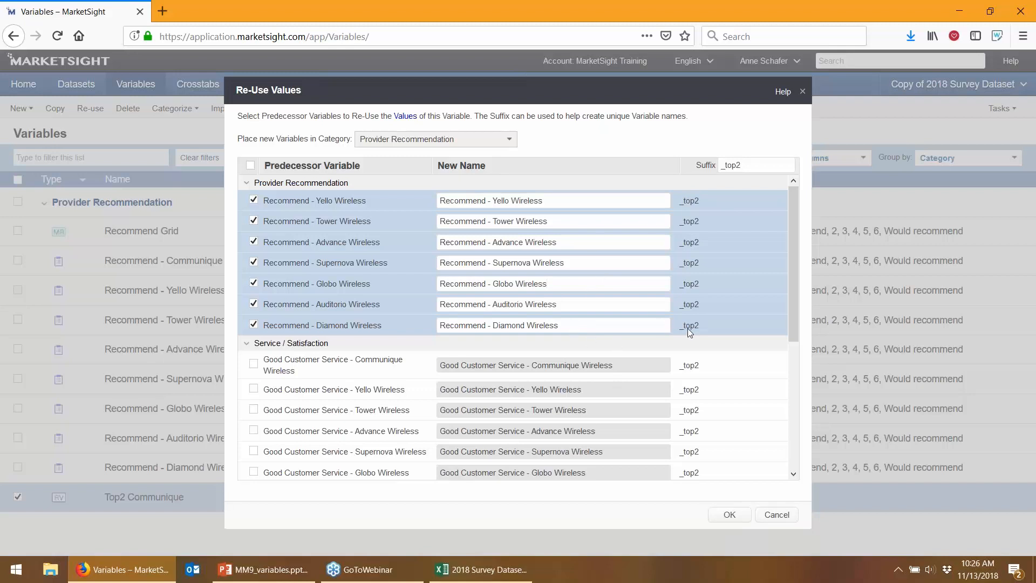
pyautogui.click(718, 510)
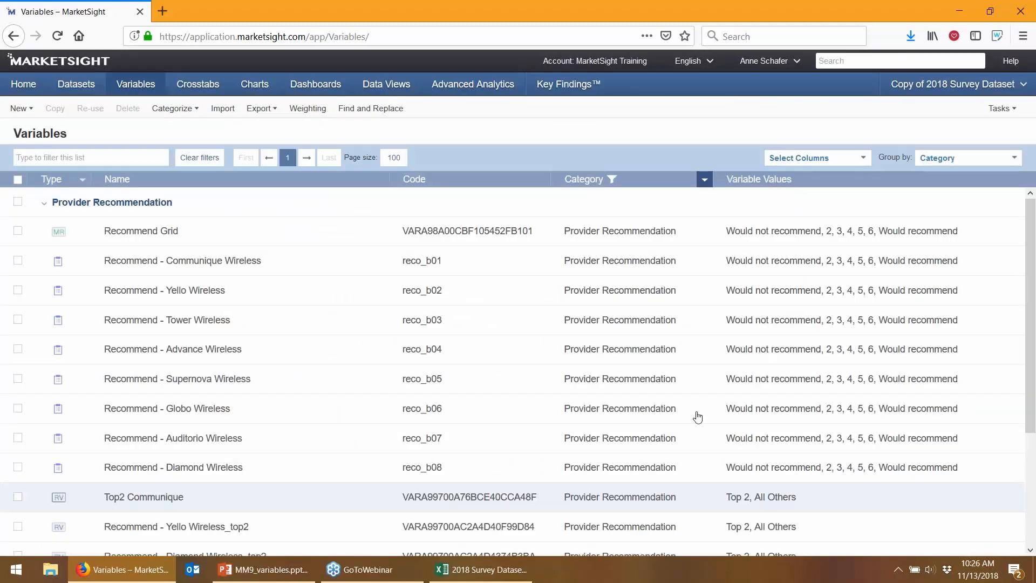
pyautogui.scroll(-2, 593, 431)
pyautogui.scroll(-4, 495, 512)
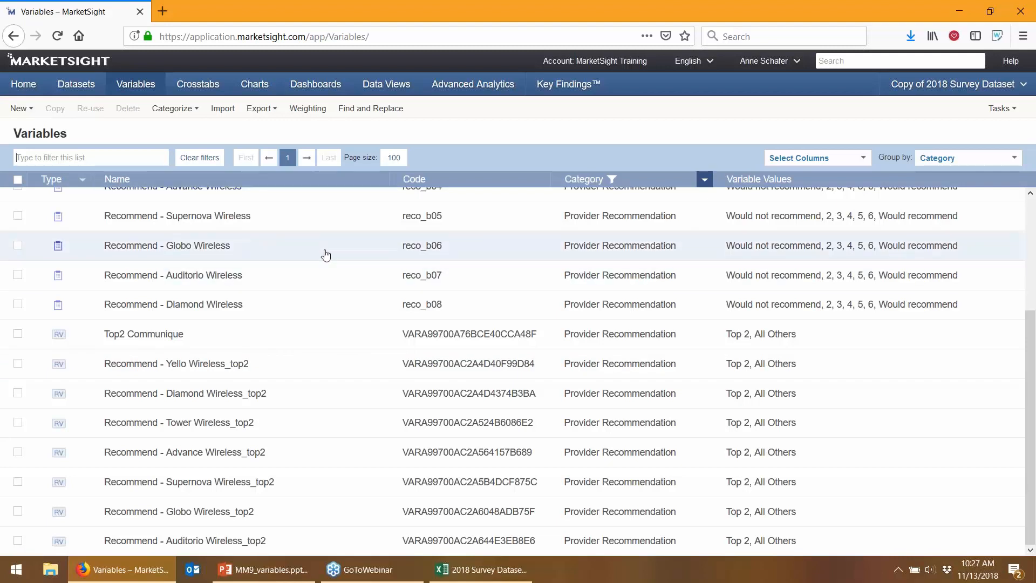
pyautogui.rightClick(326, 254)
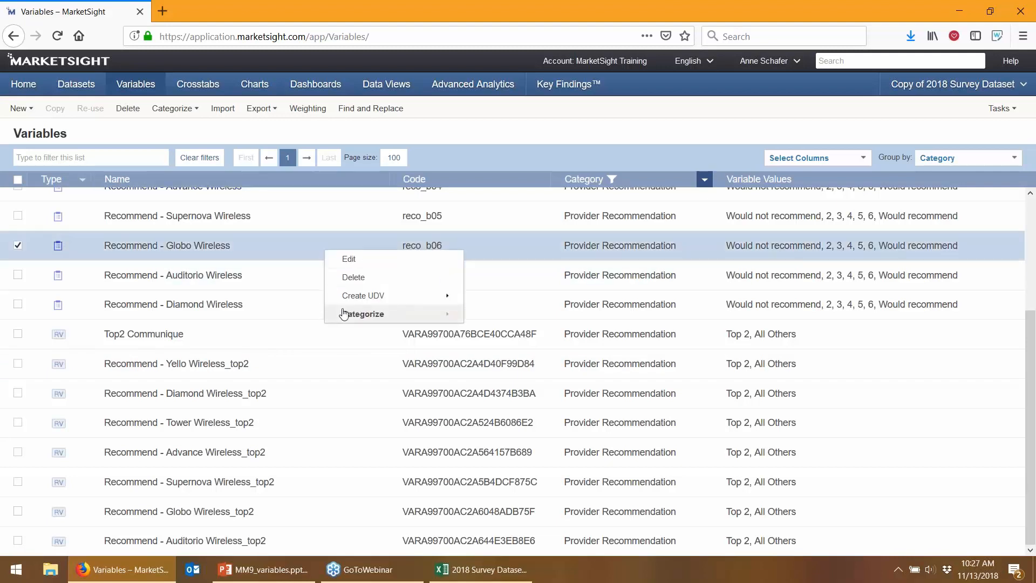
pyautogui.moveTo(354, 305)
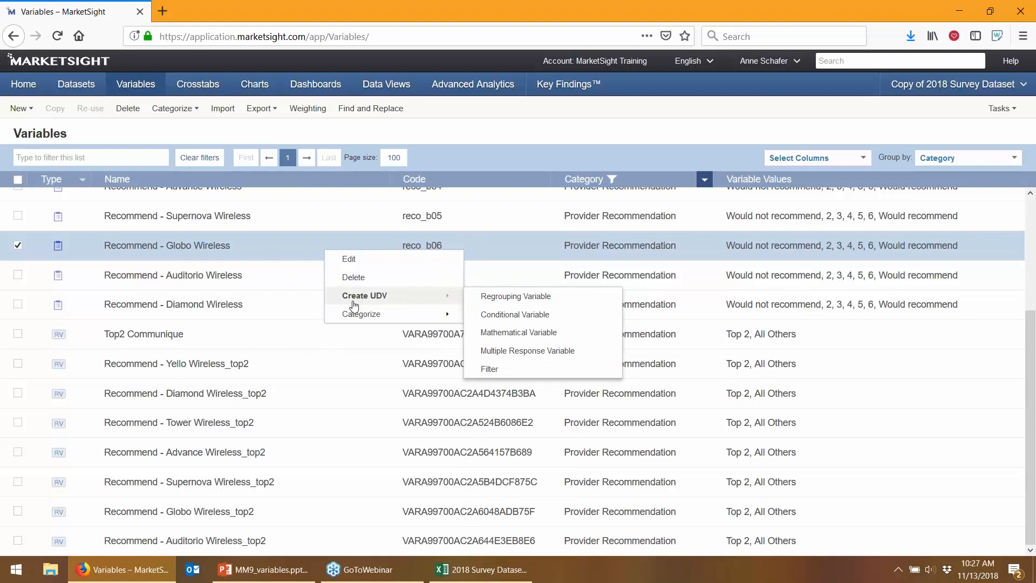
pyautogui.click(281, 138)
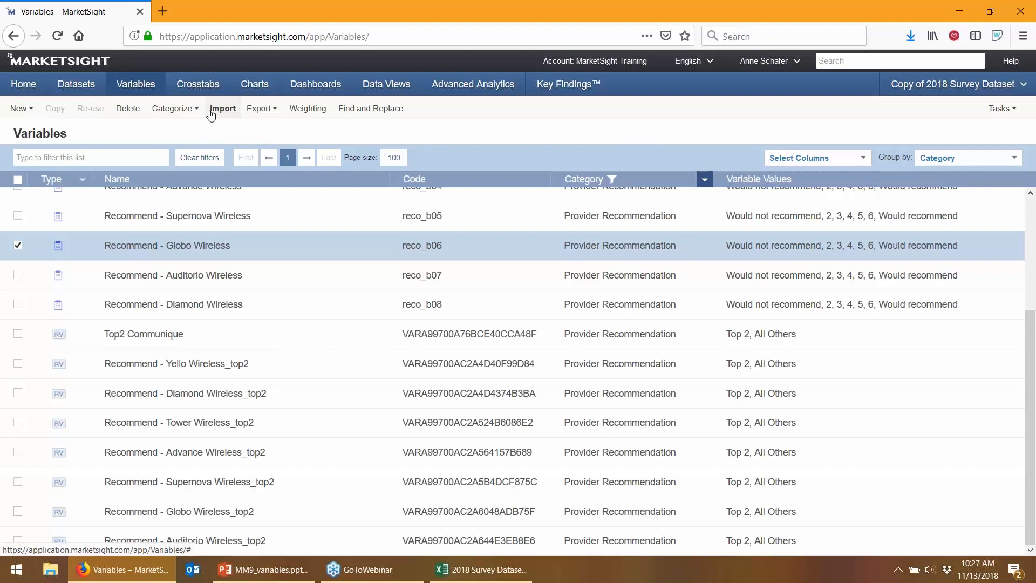
pyautogui.click(259, 108)
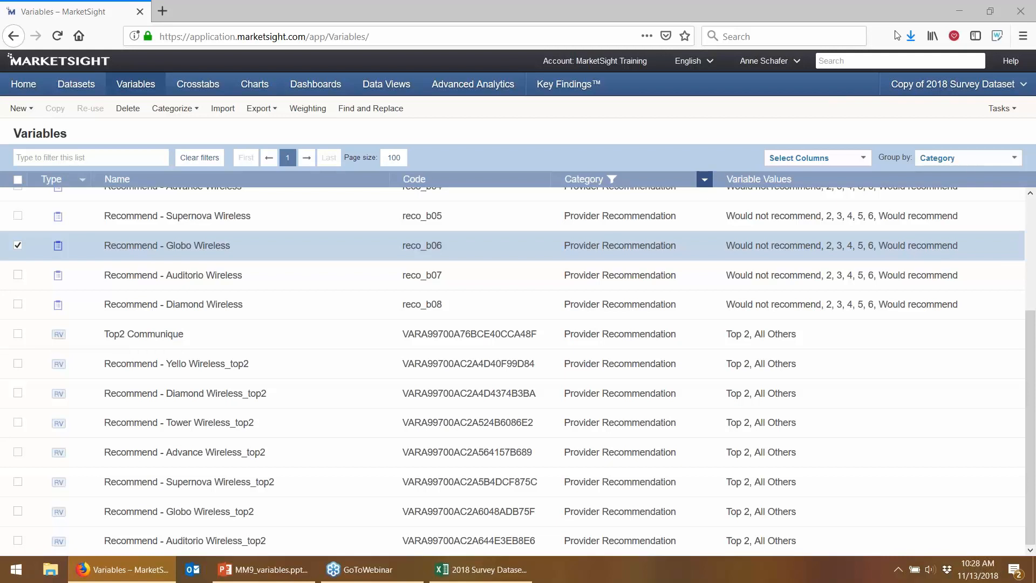
pyautogui.click(894, 12)
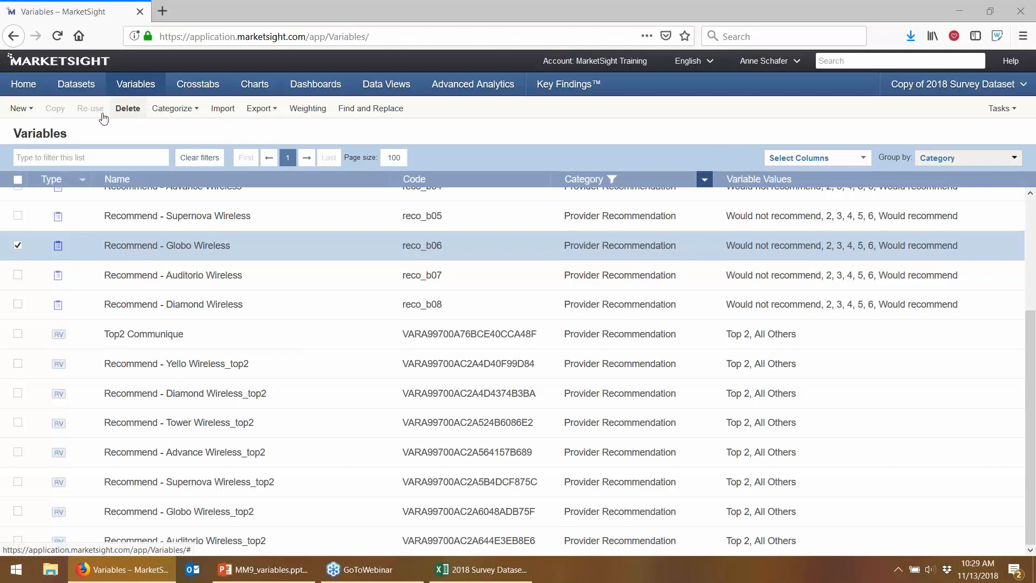
# Reset the Category filter to Select all and open Gender and Age Segments for editing
pyautogui.click(705, 181)
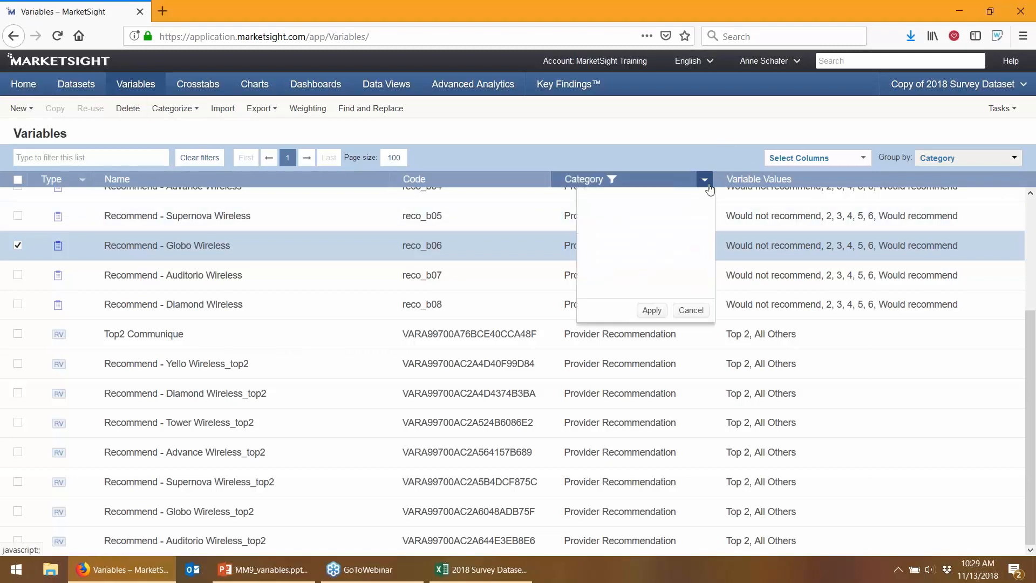
pyautogui.click(650, 201)
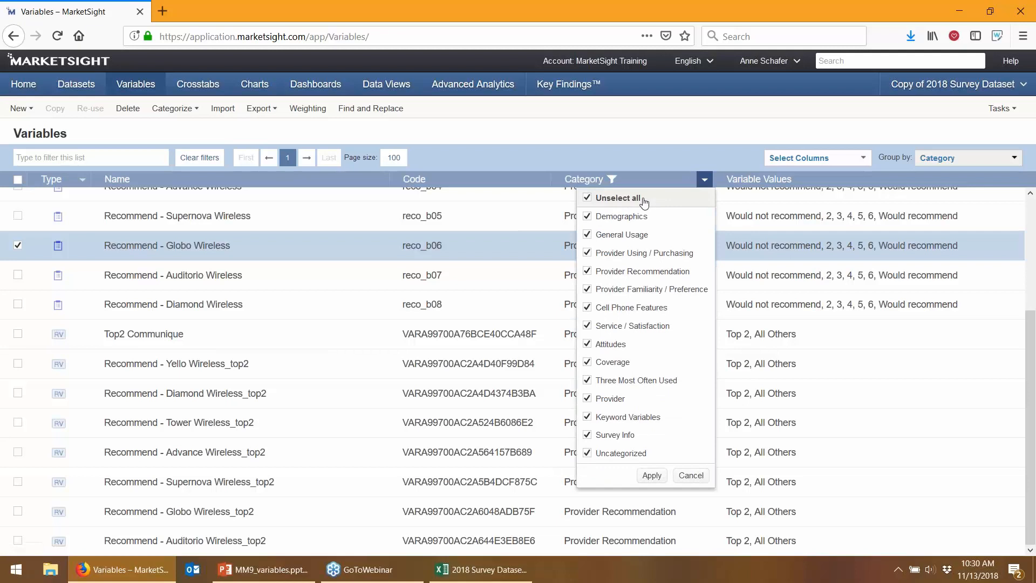
pyautogui.click(652, 476)
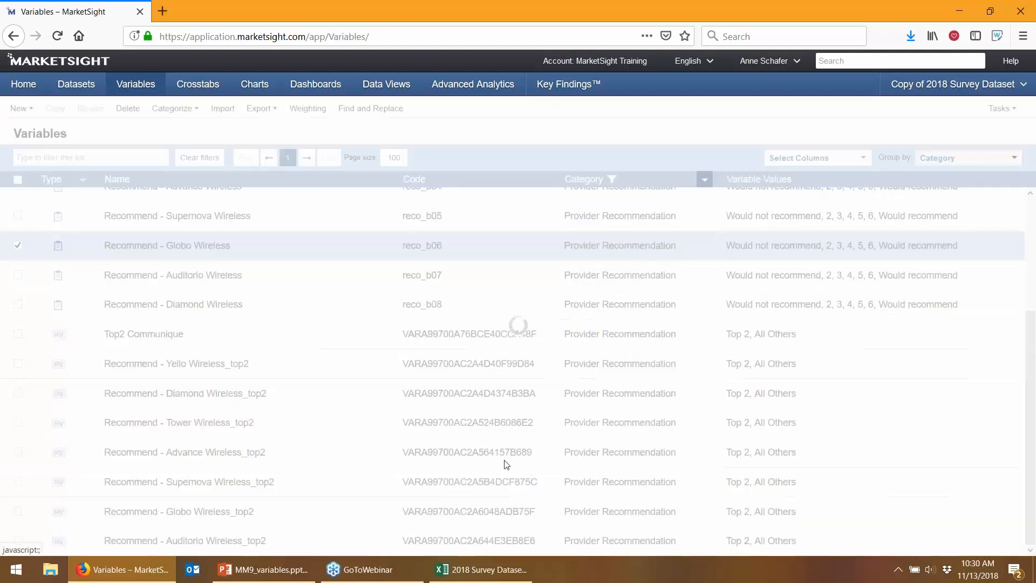
pyautogui.scroll(-3, 323, 475)
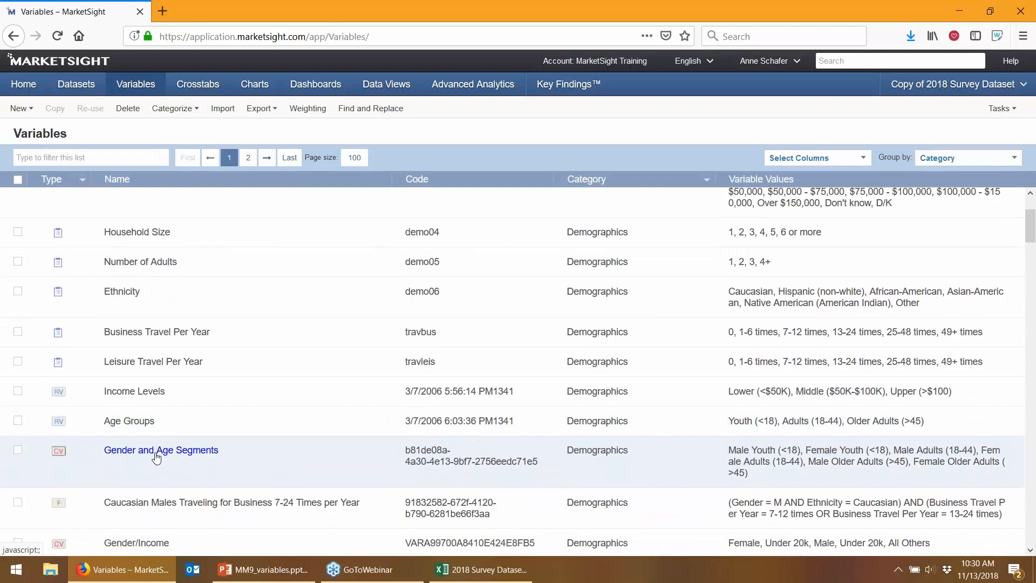
pyautogui.click(156, 451)
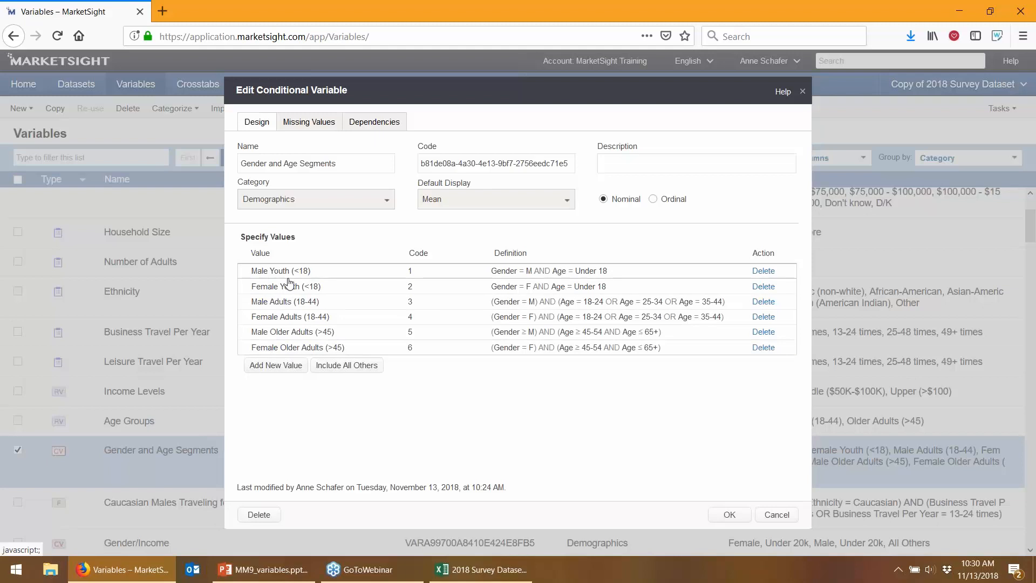
# Try setting the Male Adults (18-44) Age clause to 65+, then cancel both dialogs
pyautogui.click(285, 303)
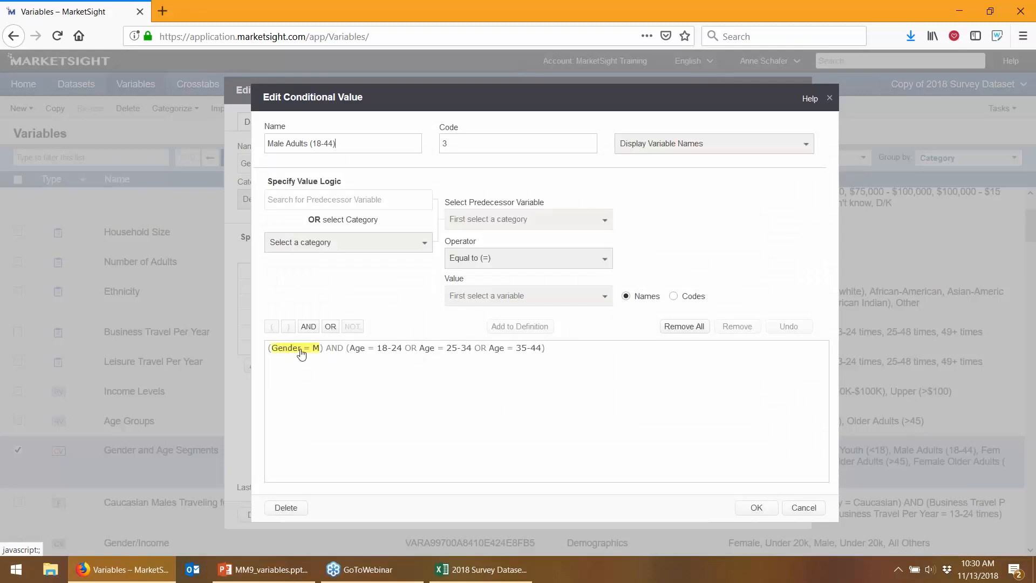
pyautogui.click(373, 352)
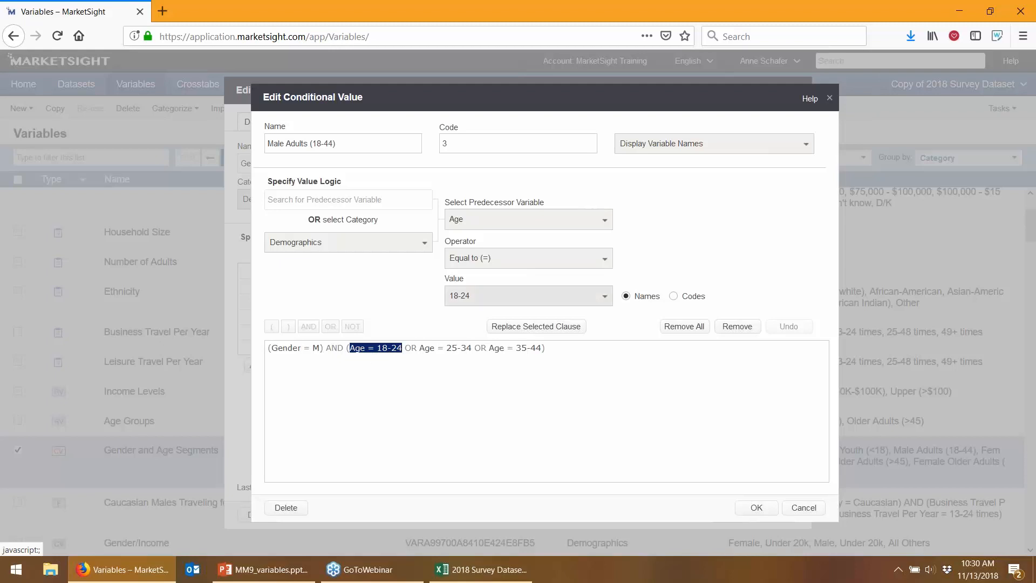
pyautogui.click(484, 296)
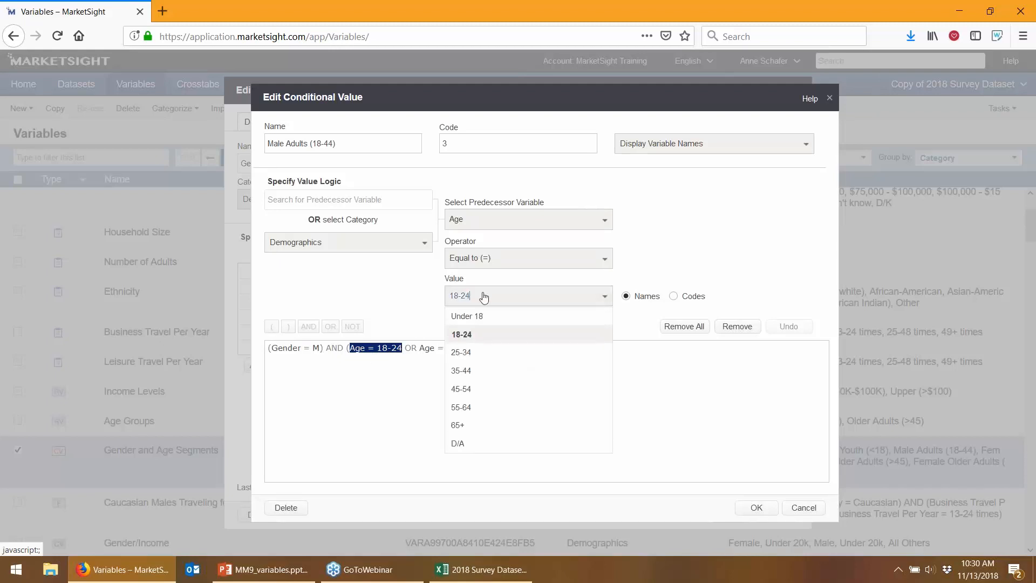
pyautogui.click(496, 426)
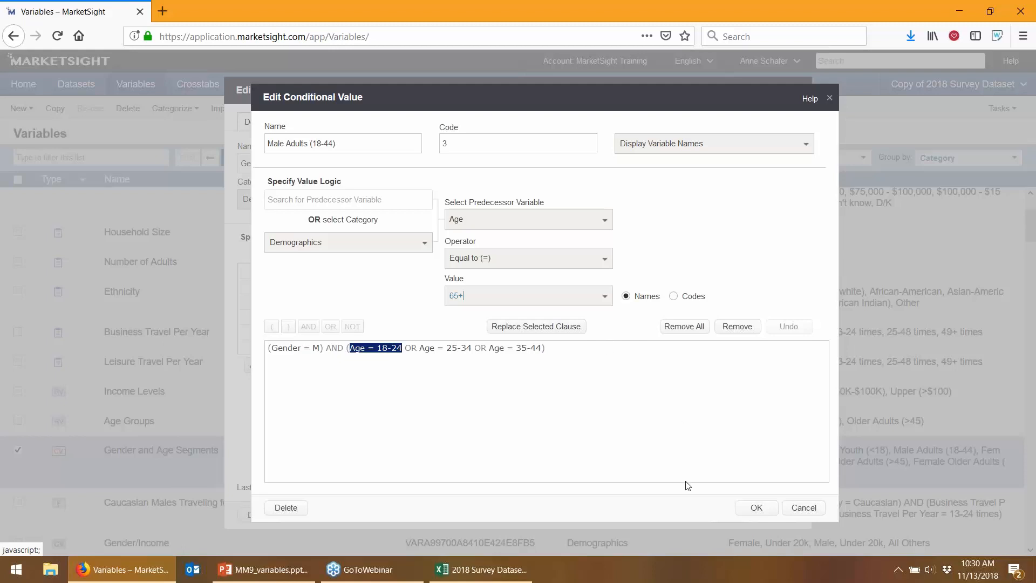
pyautogui.click(799, 508)
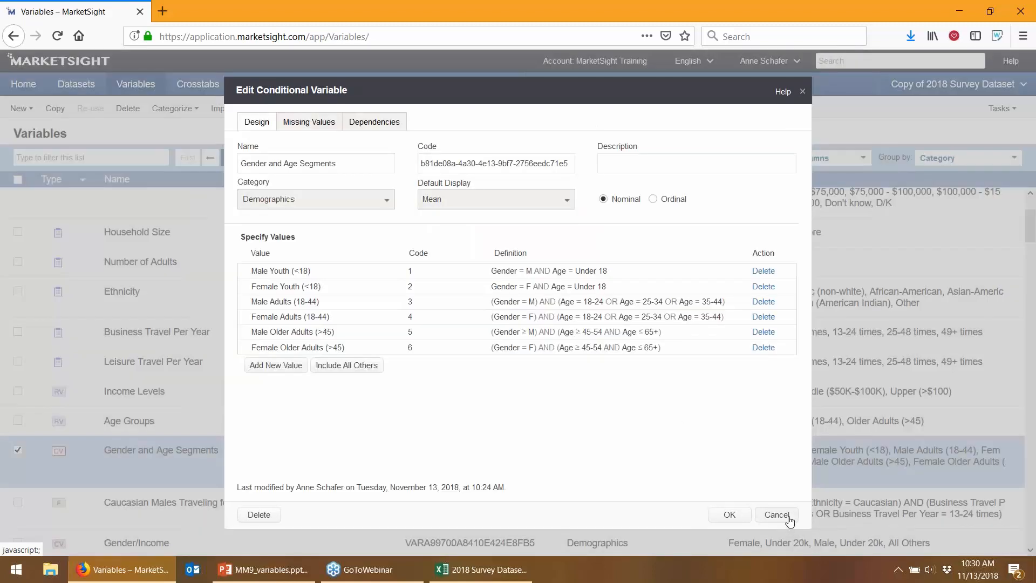
pyautogui.click(788, 518)
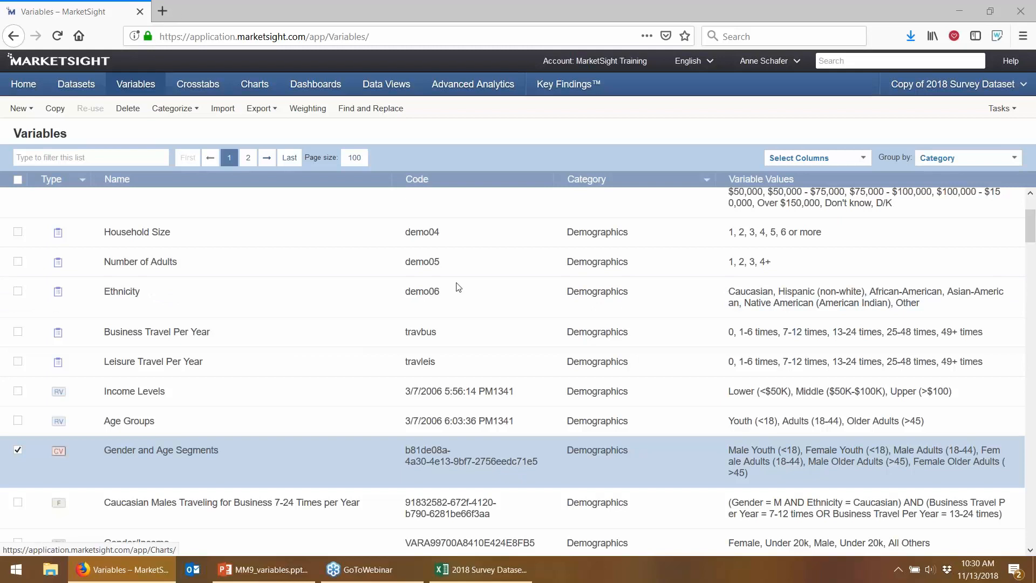
# Open the Variable Statistics window for the Age Groups variable
pyautogui.click(425, 275)
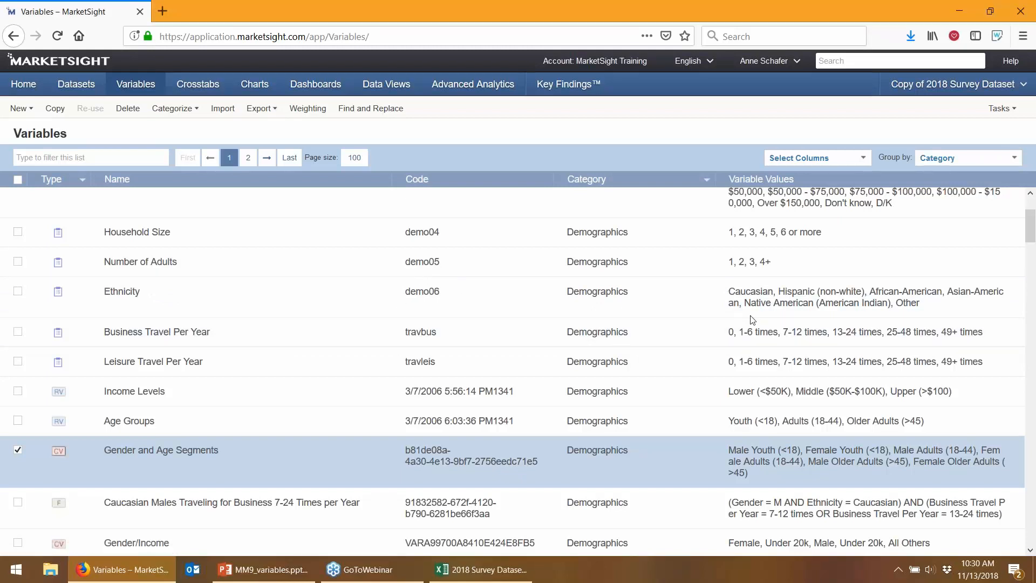
pyautogui.hotkey('alt', 'Tab')
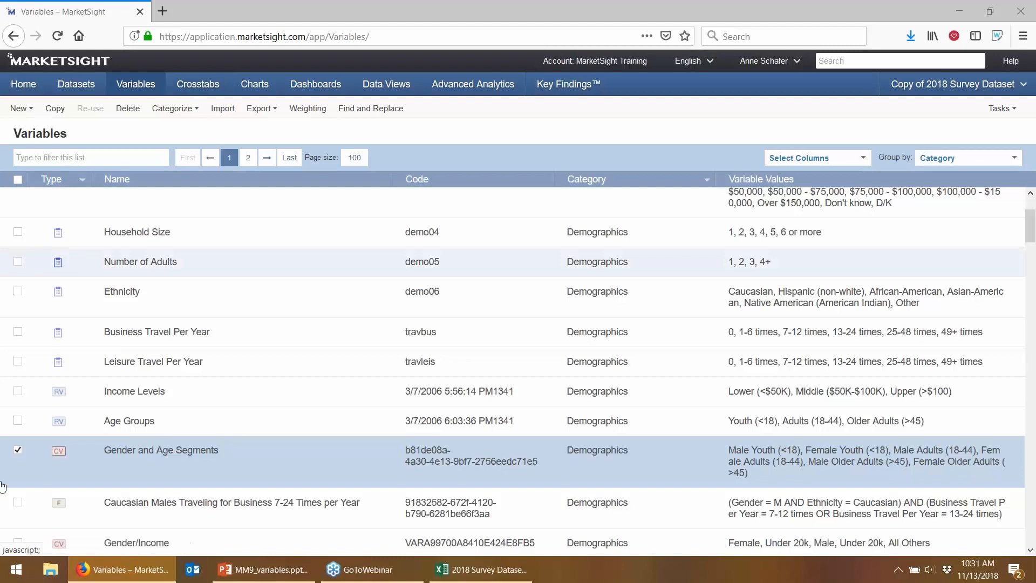
pyautogui.click(121, 424)
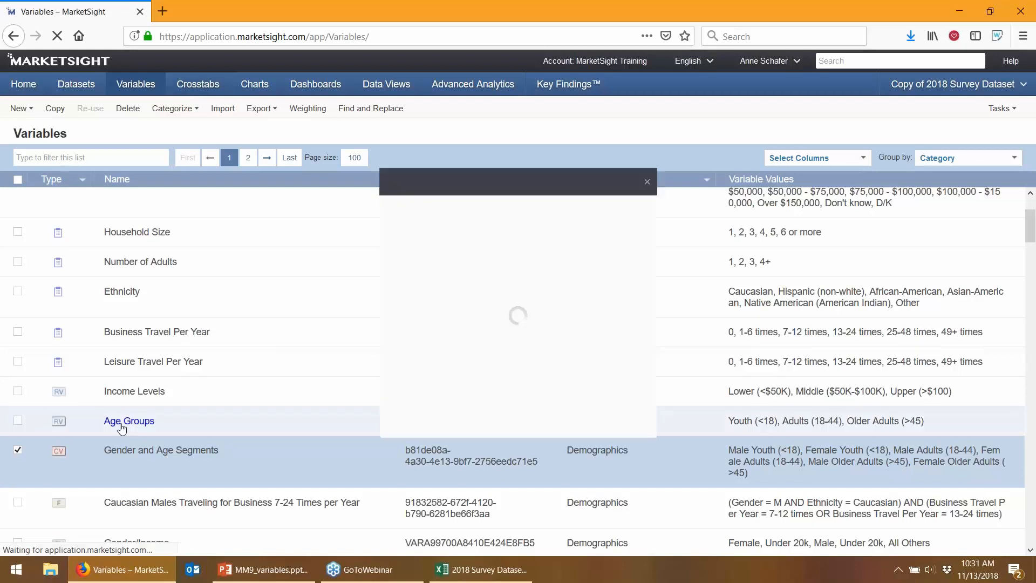
# Highlight the Weight Variable: Population Weight line in the Age Groups statistics
pyautogui.moveTo(540, 225); pyautogui.dragTo(394, 223)
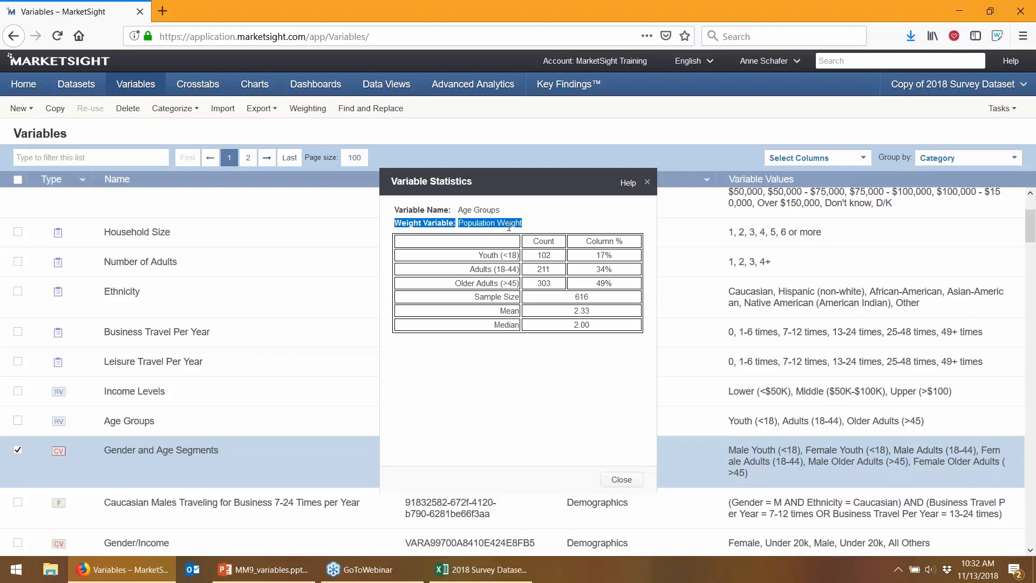
pyautogui.click(5, 24)
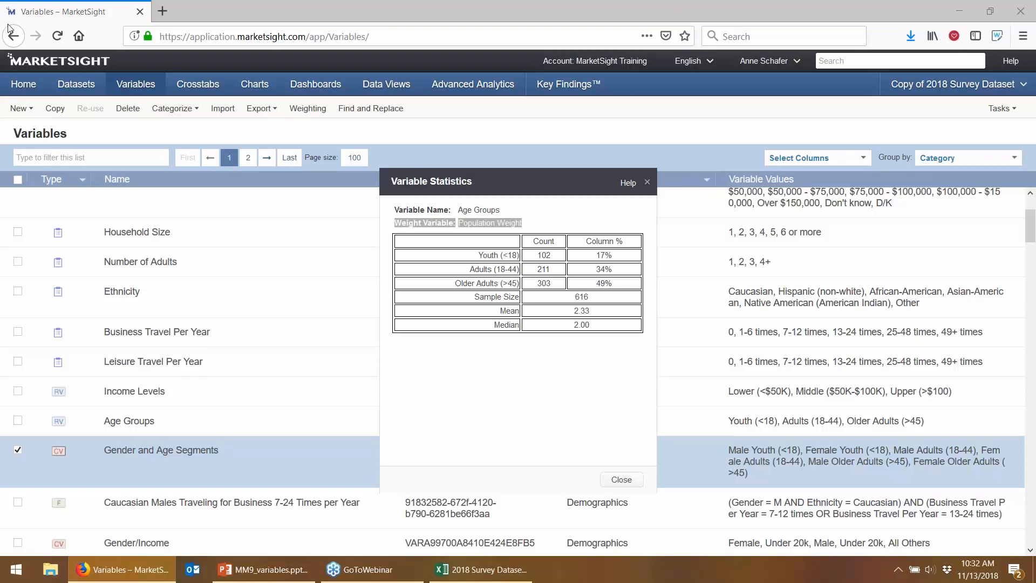